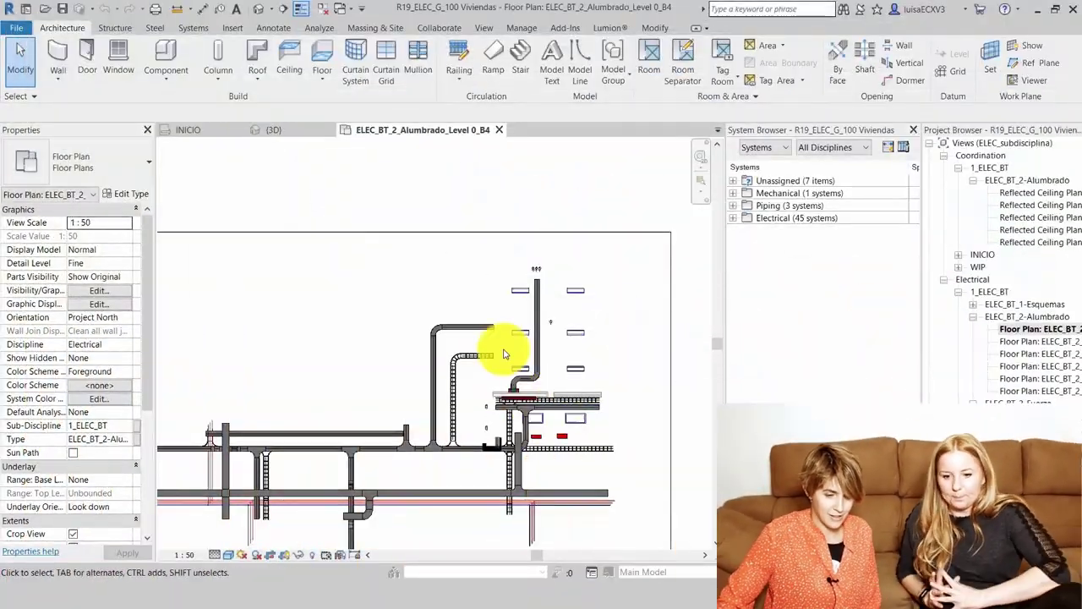
- Select the vertical cable tray to view its properties
scroll(541, 380, up, 3)
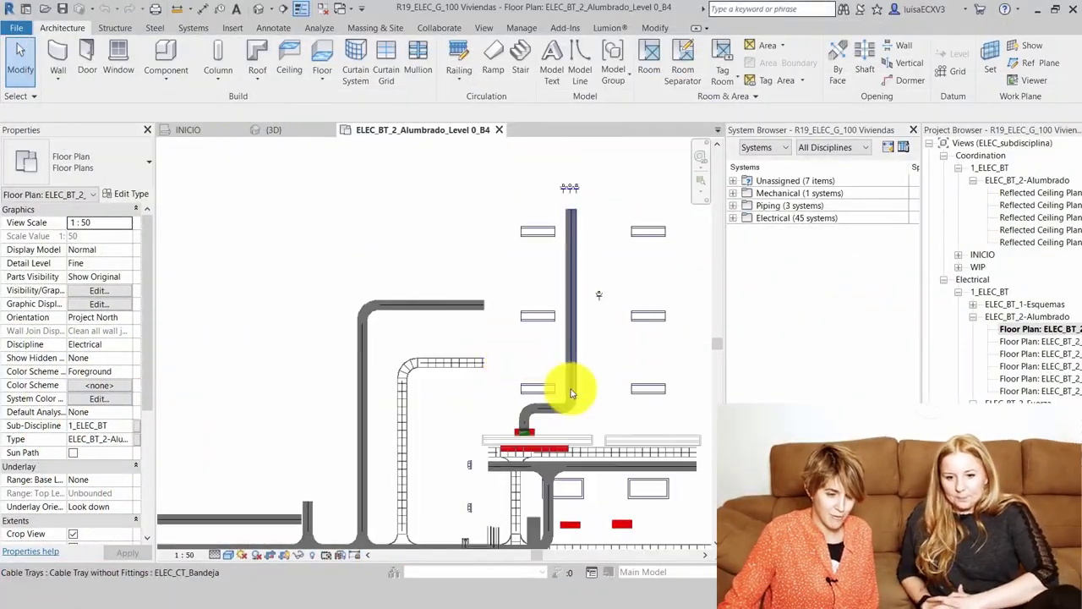
scroll(578, 392, up, 2)
click(578, 392)
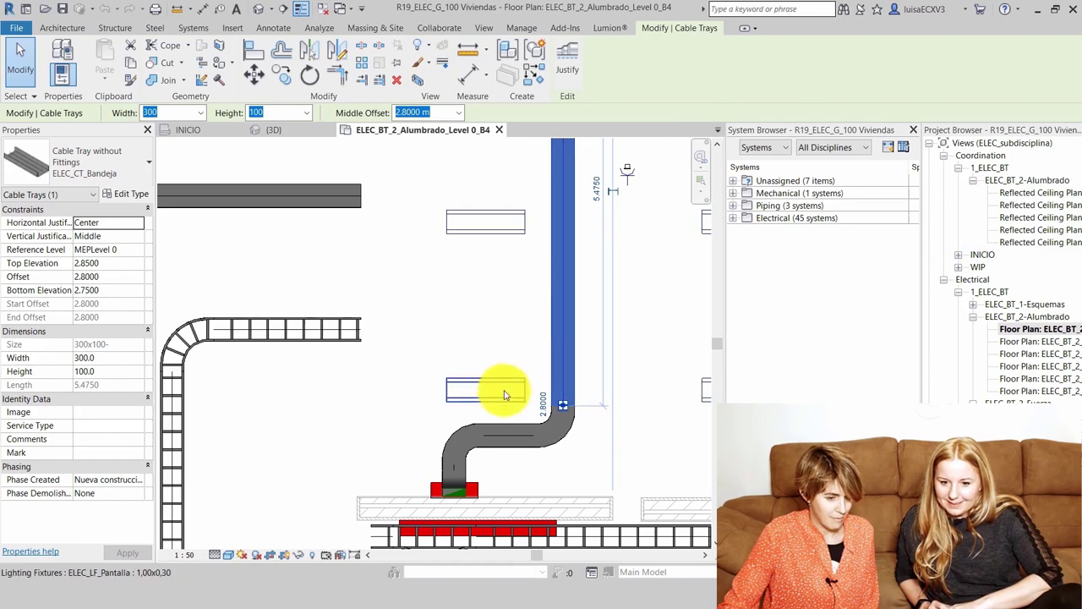
scroll(501, 391, down, 2)
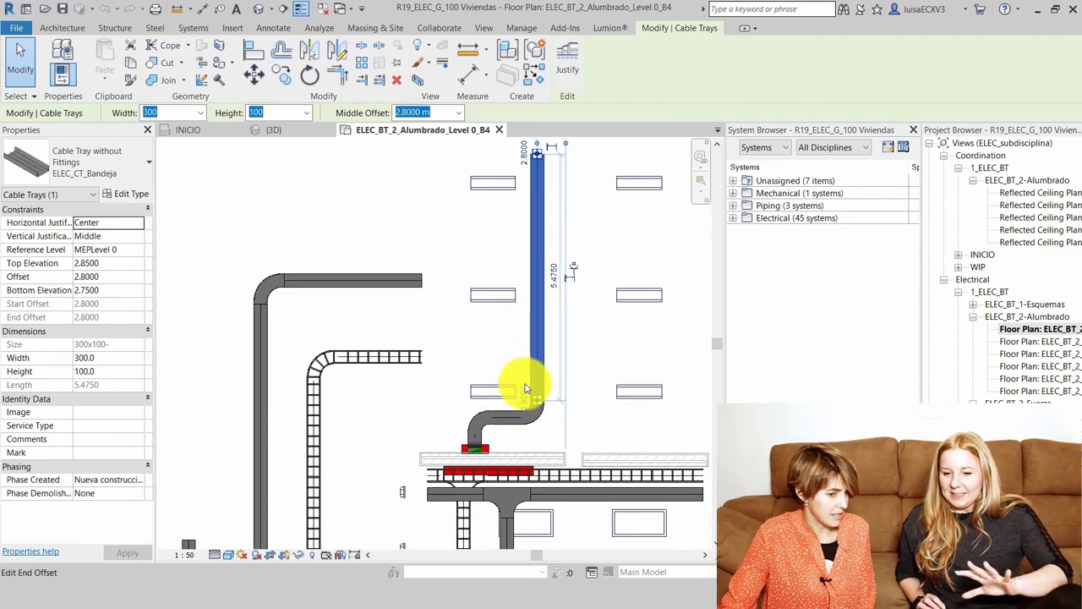
click(483, 364)
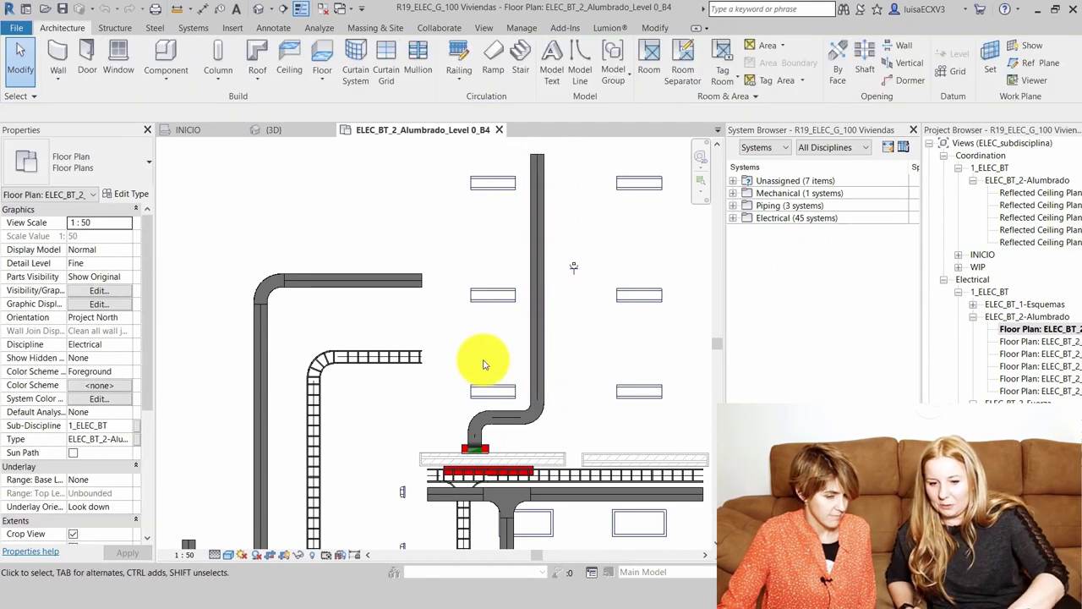
click(532, 369)
- Expand Electrical > Power > CGBT in the System Browser to list CS-LC circuits LC.1–LC.8
click(733, 218)
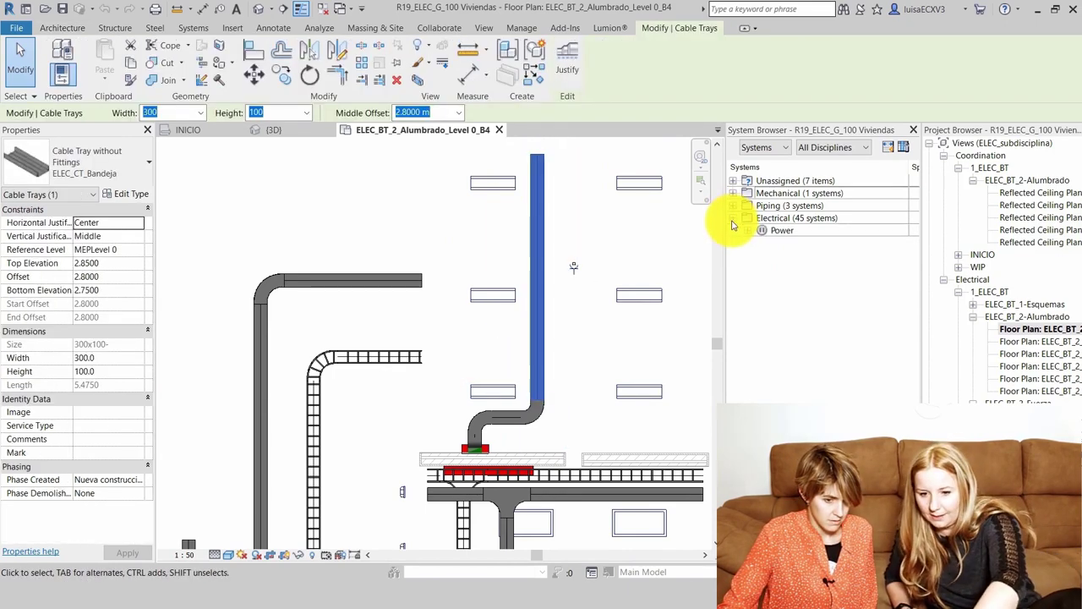
click(748, 231)
click(762, 243)
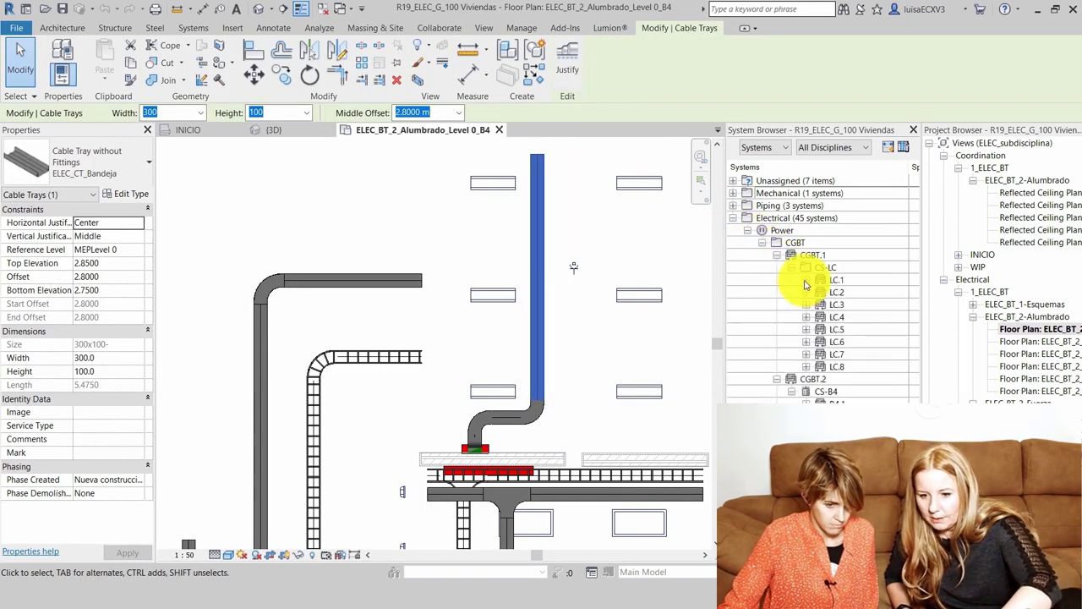
- Show circuit LC.1, select the panel, then move to circuit LC.2 (20 A, 200 VA)
double_click(816, 280)
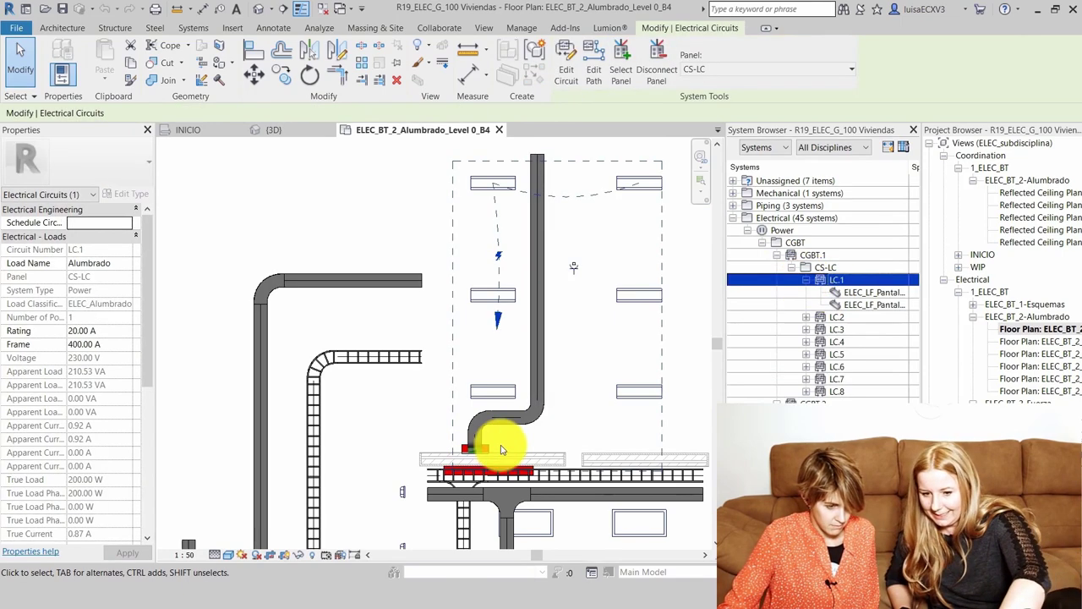
click(488, 455)
scroll(474, 443, up, 3)
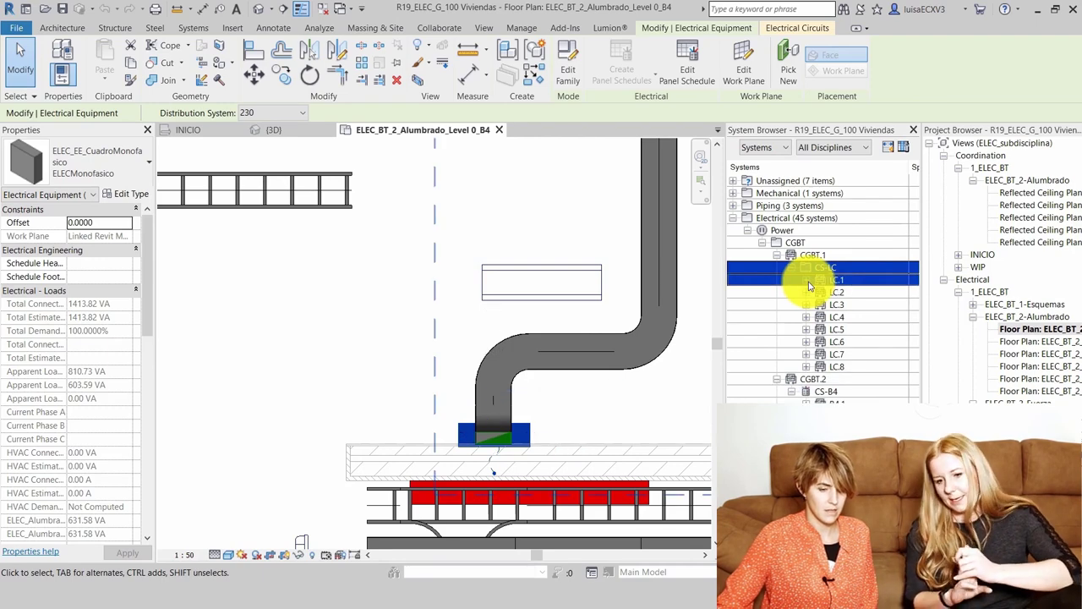
scroll(476, 379, down, 3)
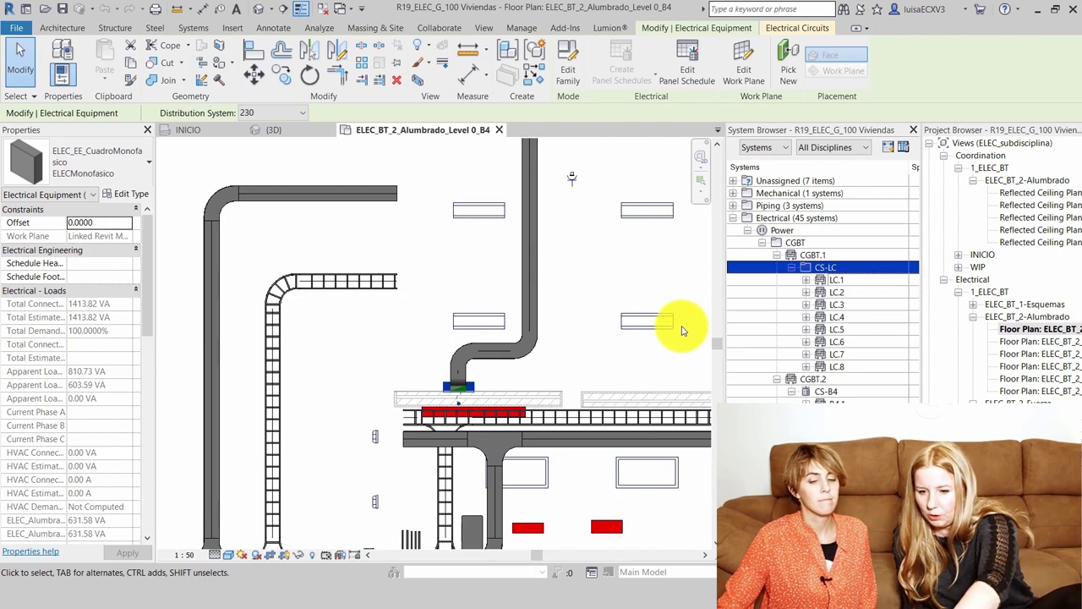
key(Down)
key(Down)
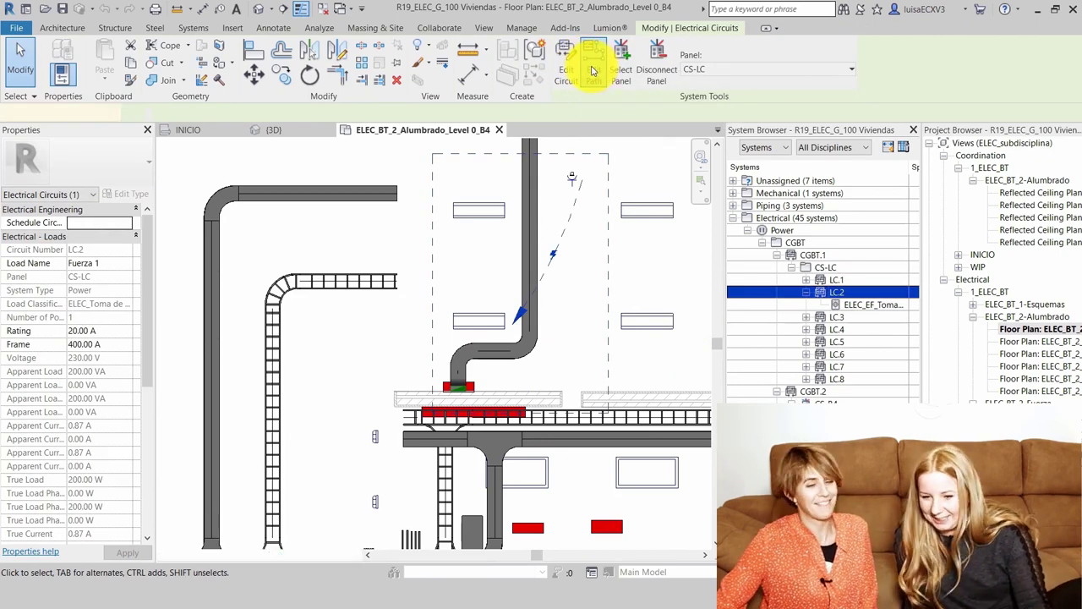
- Edit circuit LC.2's wiring path and view it in the default 3D view
click(593, 70)
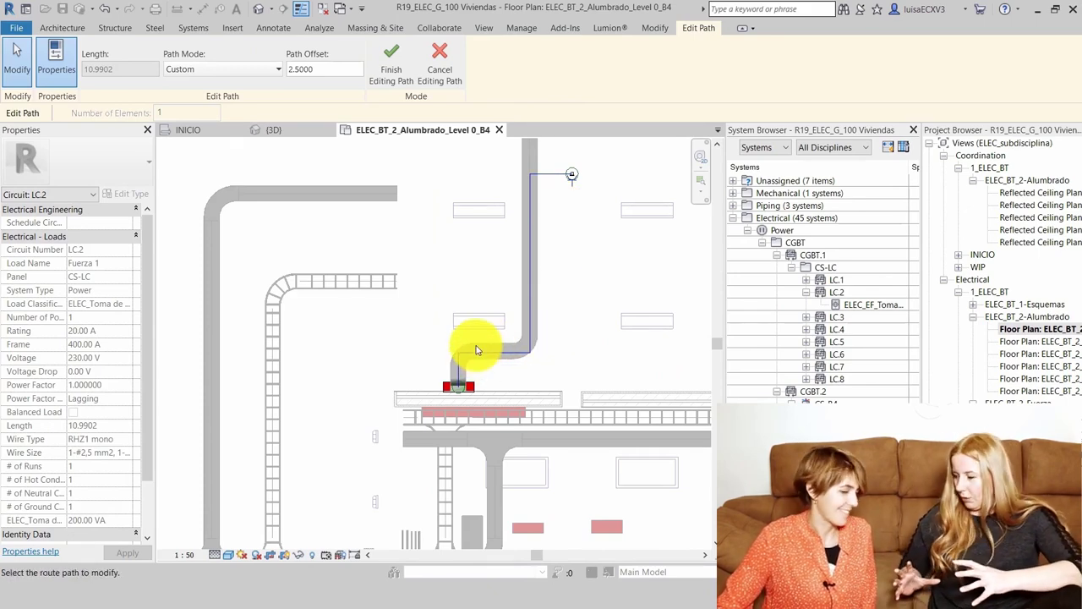
scroll(583, 359, down, 1)
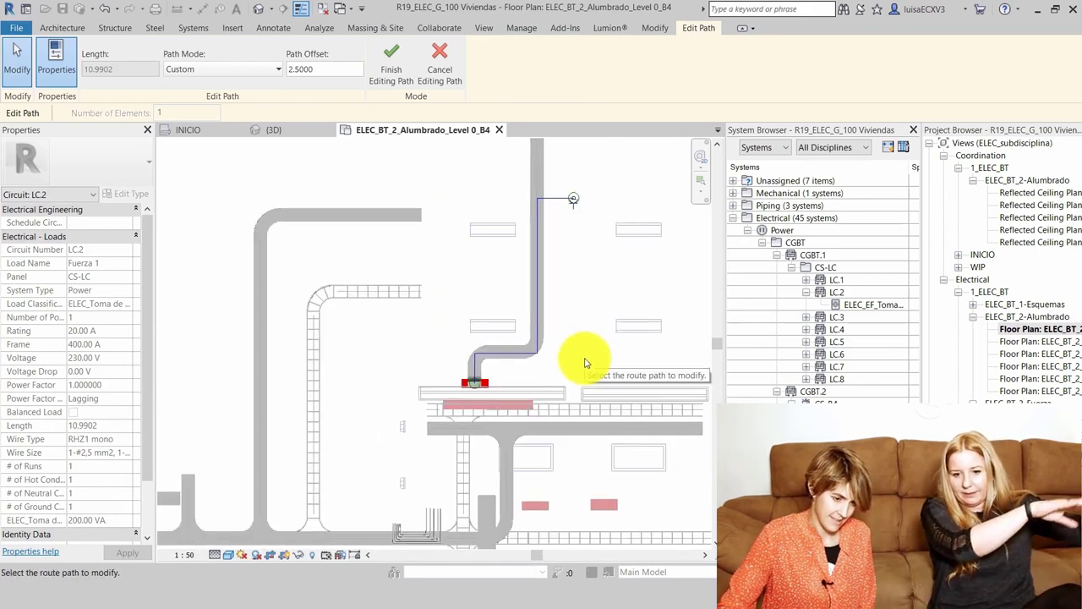
scroll(576, 365, down, 2)
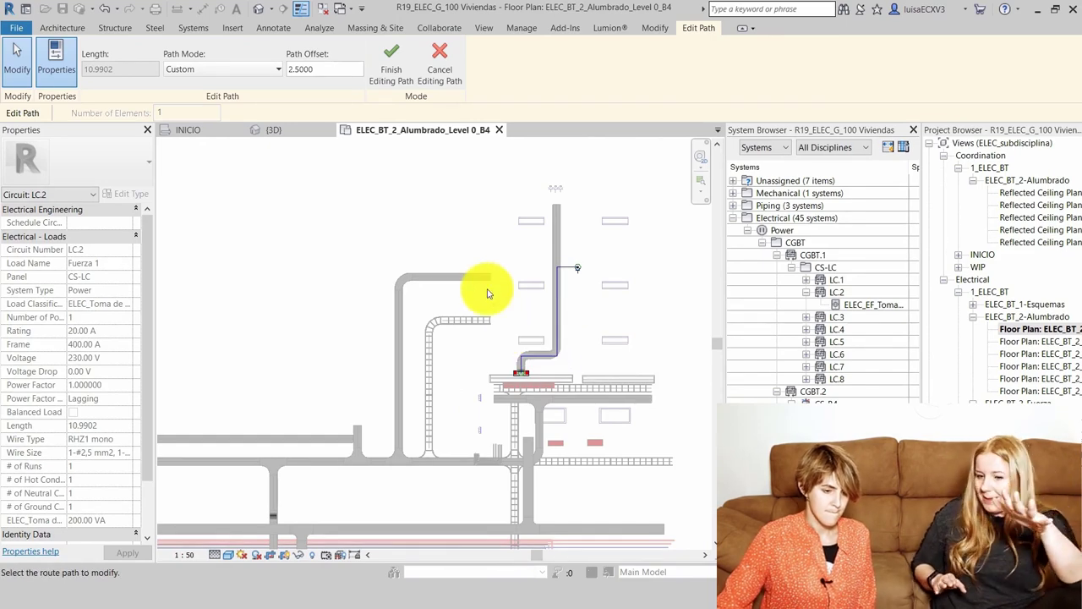
scroll(534, 301, down, 2)
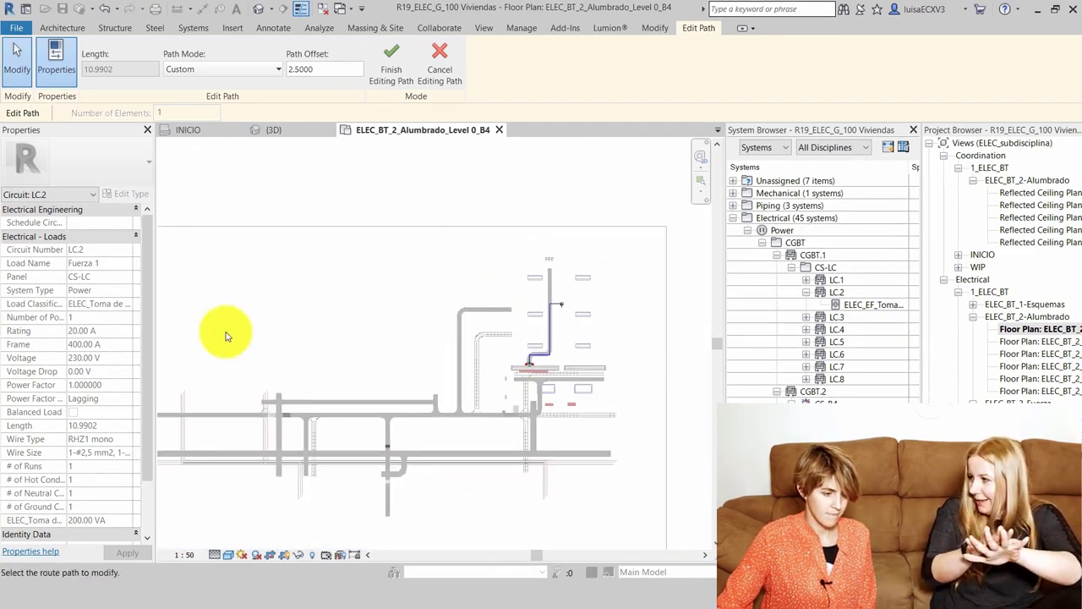
mouse_move(142, 373)
mouse_down()
mouse_move(144, 440)
mouse_move(153, 376)
mouse_up()
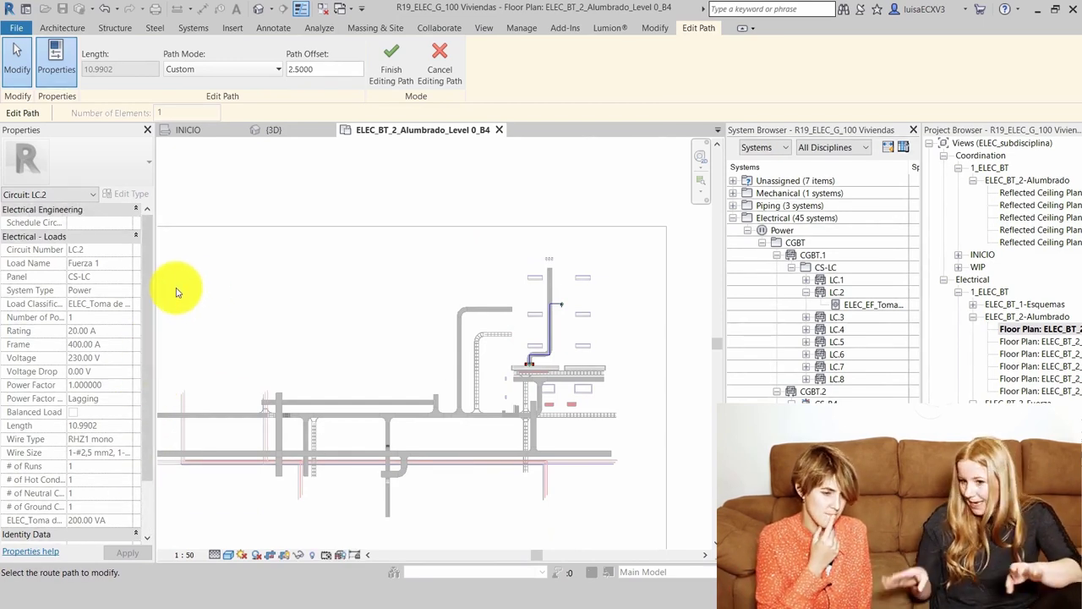
click(262, 16)
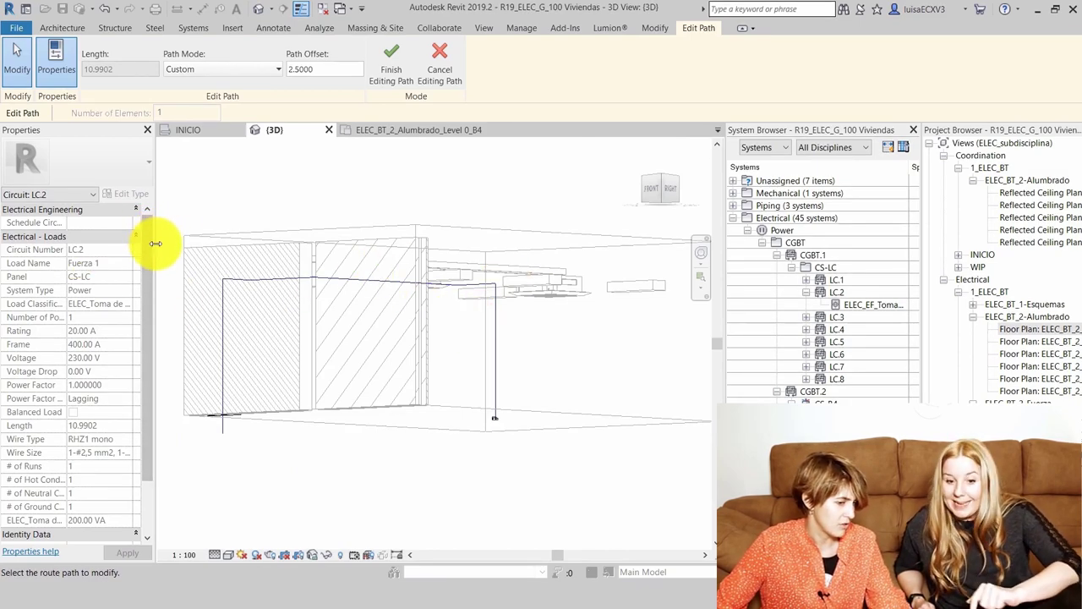
- Widen the Properties palette, select the route's top horizontal run, and switch to Dynamo
drag(156, 244, 196, 243)
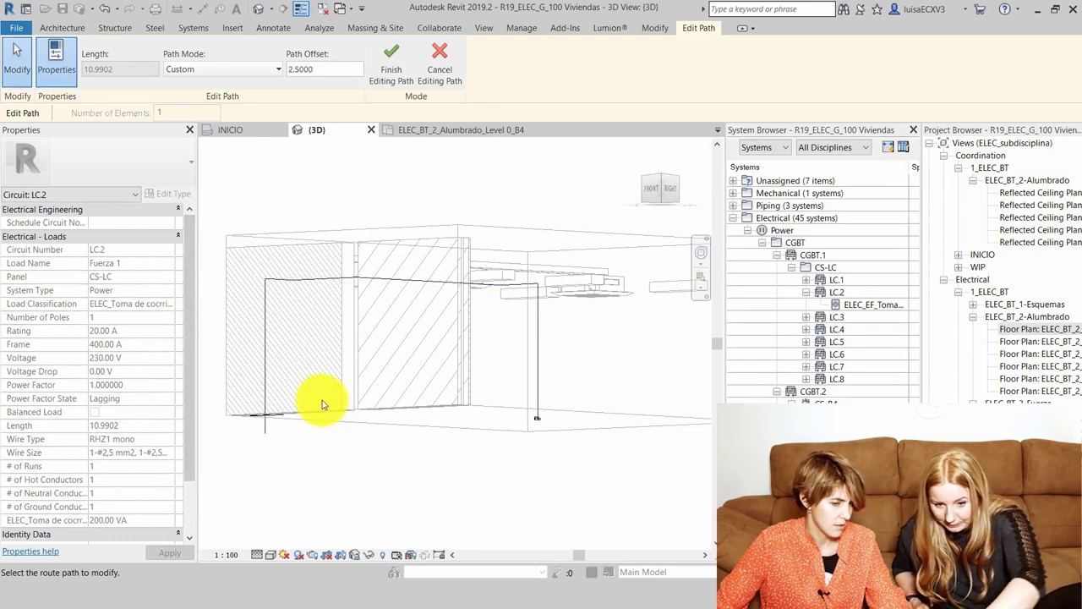
click(400, 288)
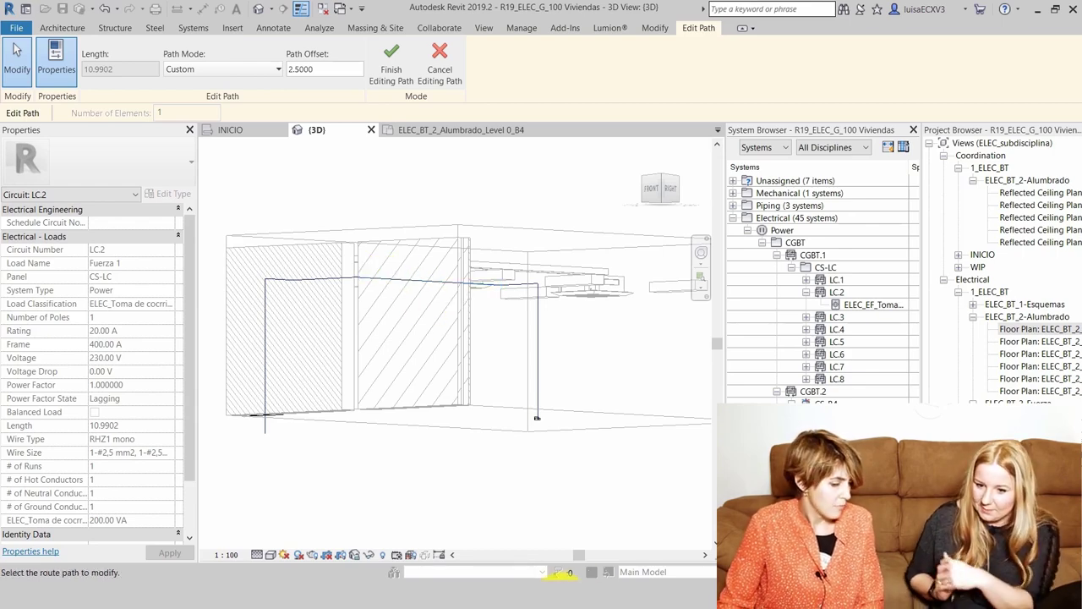
click(652, 524)
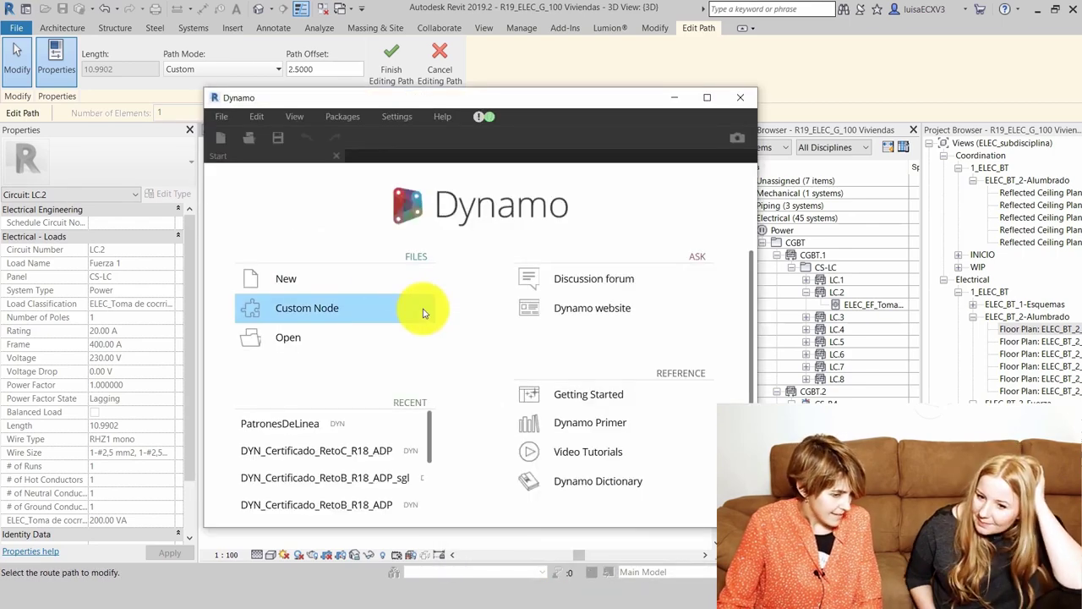
- Start a new Dynamo graph and add a Categories node from a CATEGORY search
click(378, 280)
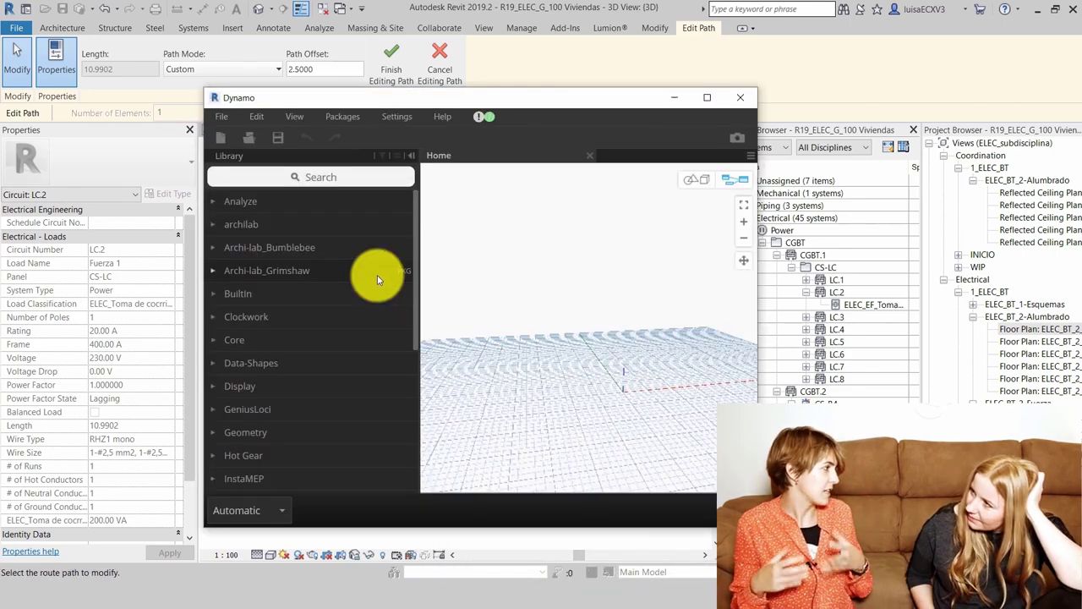
click(382, 177)
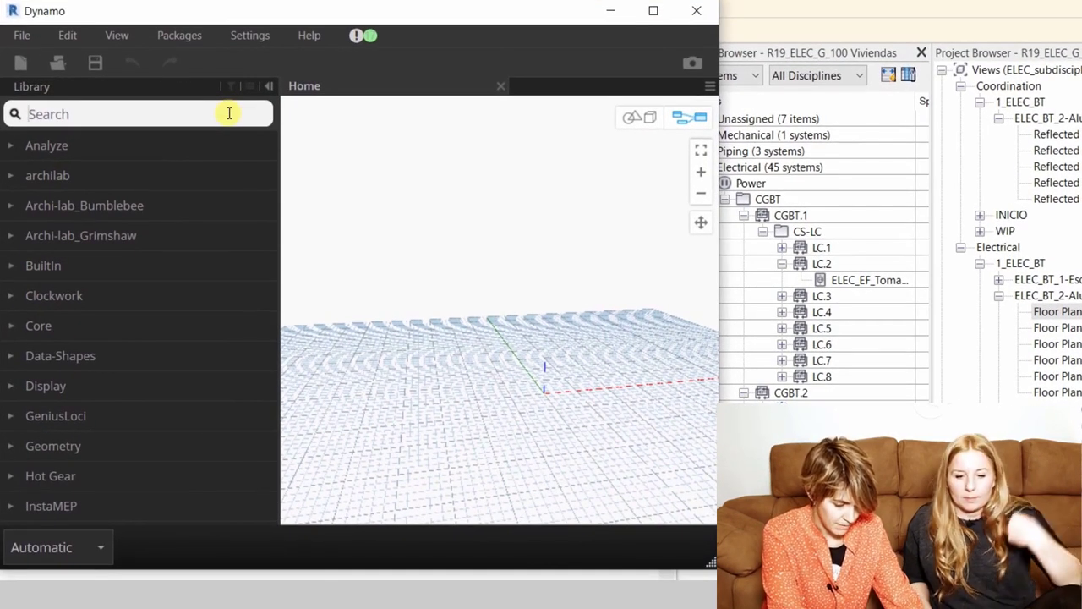
text(CATEGORY)
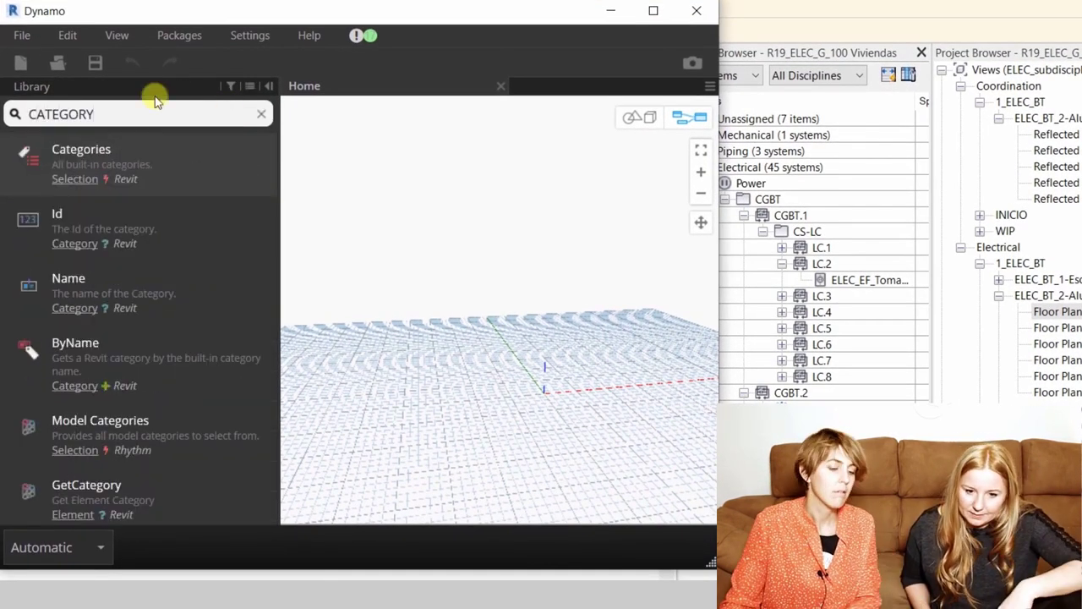
click(155, 172)
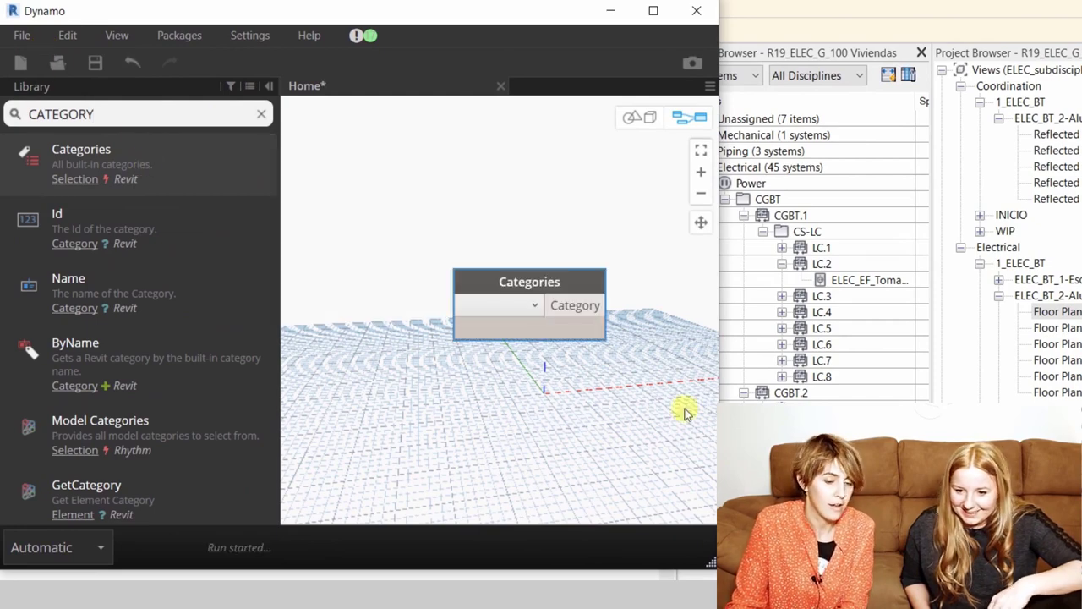
- Set the Categories node to Electrical Circuits
click(521, 305)
scroll(500, 363, down, 10)
scroll(508, 406, down, 5)
scroll(514, 444, down, 5)
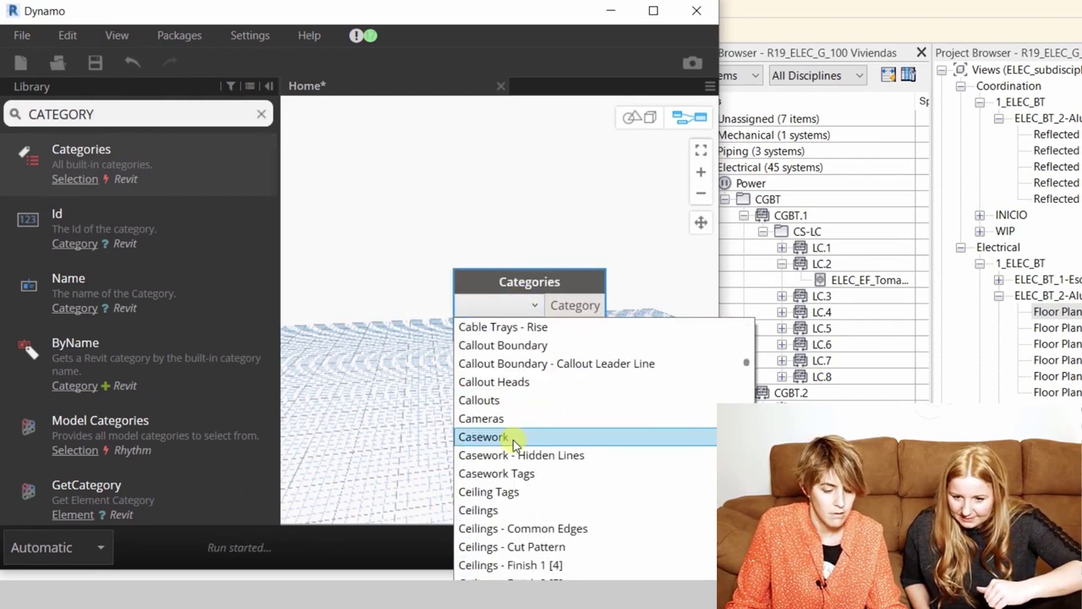
scroll(513, 443, down, 4)
scroll(514, 443, down, 3)
scroll(513, 443, up, 2)
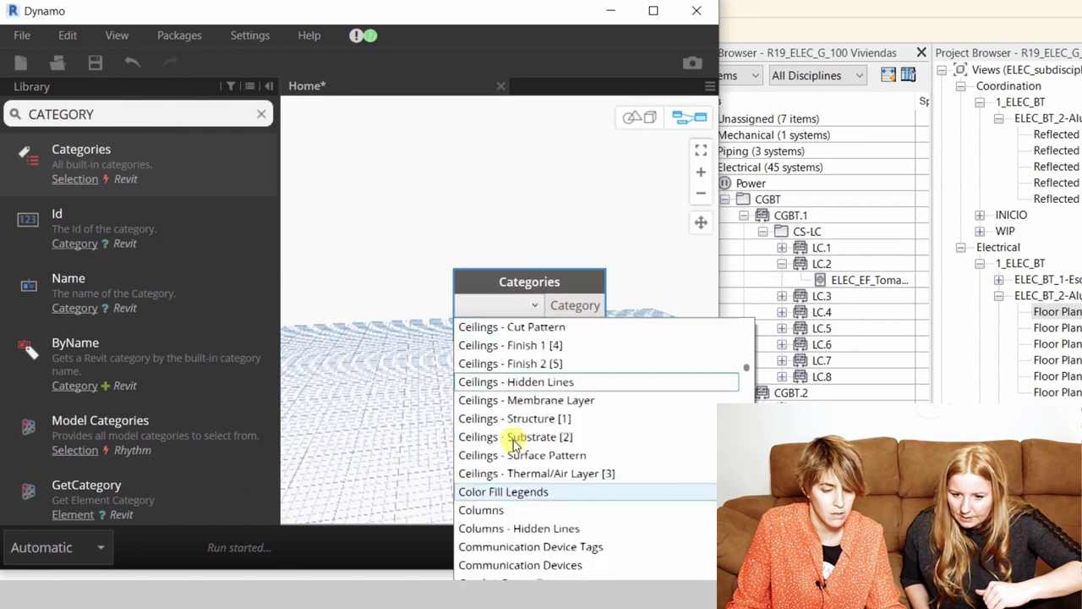
scroll(513, 443, down, 4)
scroll(515, 444, down, 1)
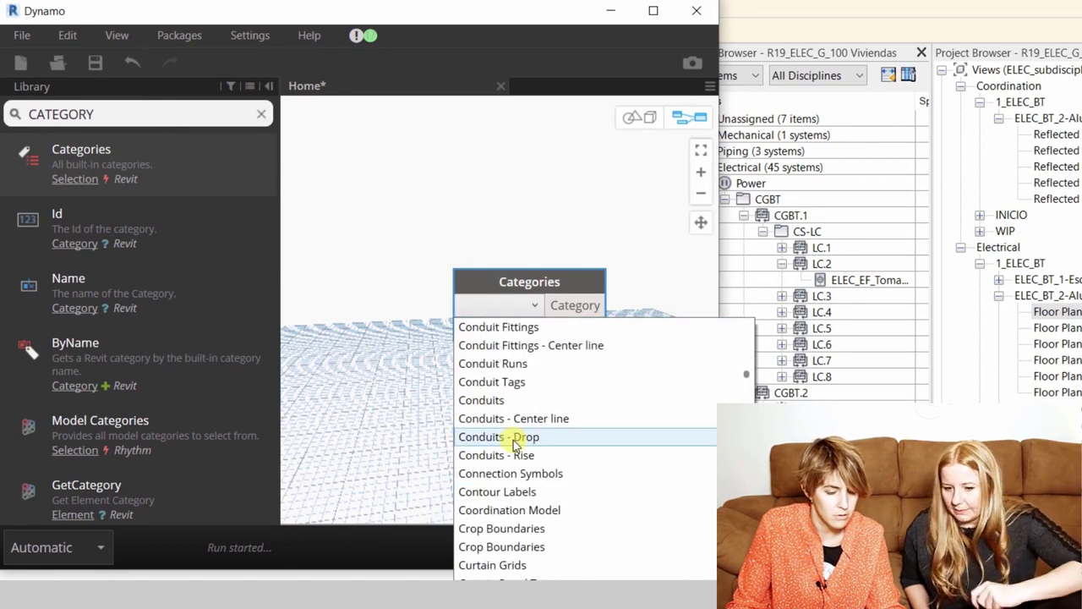
scroll(514, 444, down, 4)
scroll(514, 445, down, 1)
scroll(514, 445, down, 4)
scroll(514, 444, down, 3)
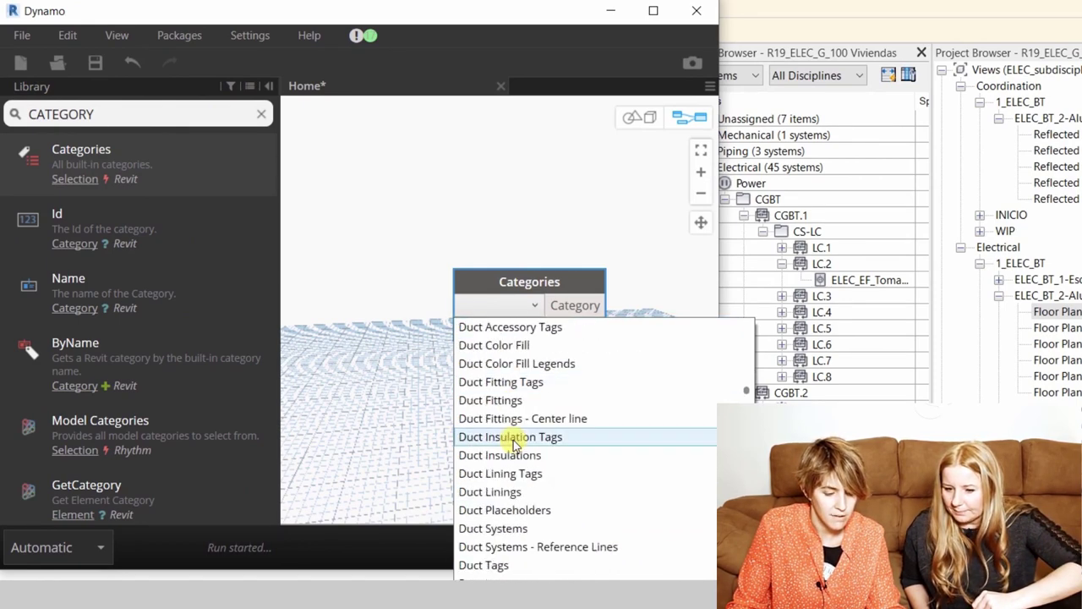
scroll(550, 444, down, 5)
scroll(594, 442, down, 1)
scroll(573, 425, up, 2)
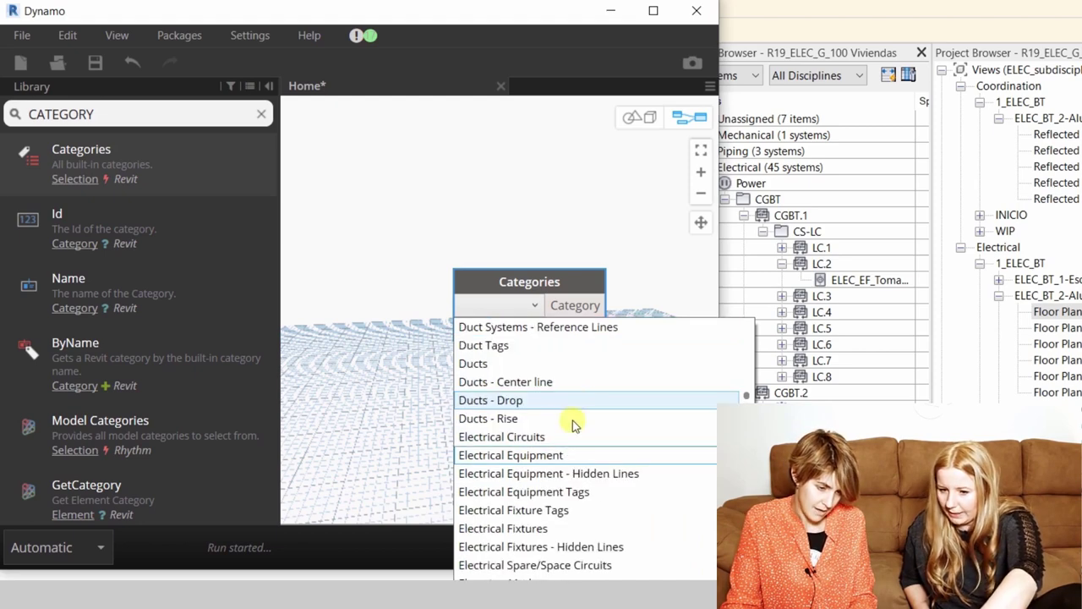
click(573, 437)
- Reposition the Categories node and search the library for 'ALL ELEMENTS OF'
drag(416, 241, 354, 218)
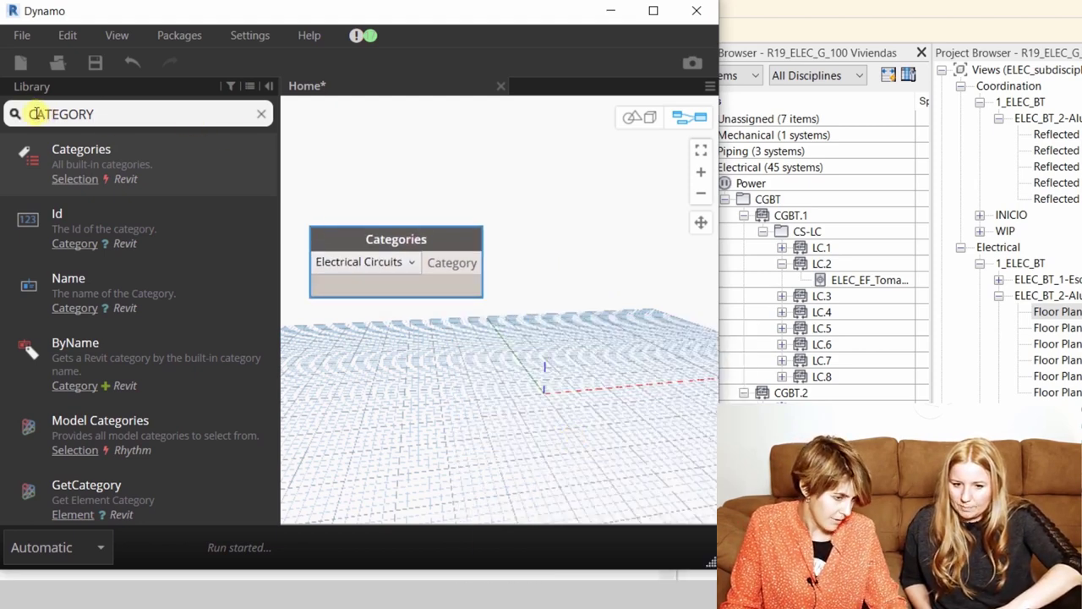
text(ALL )
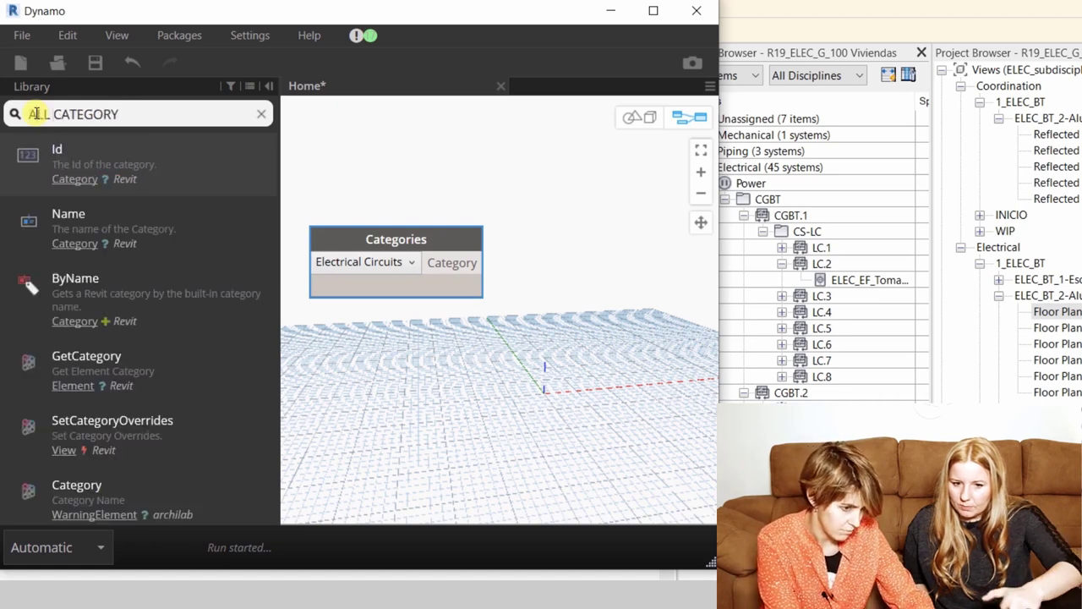
text(E)
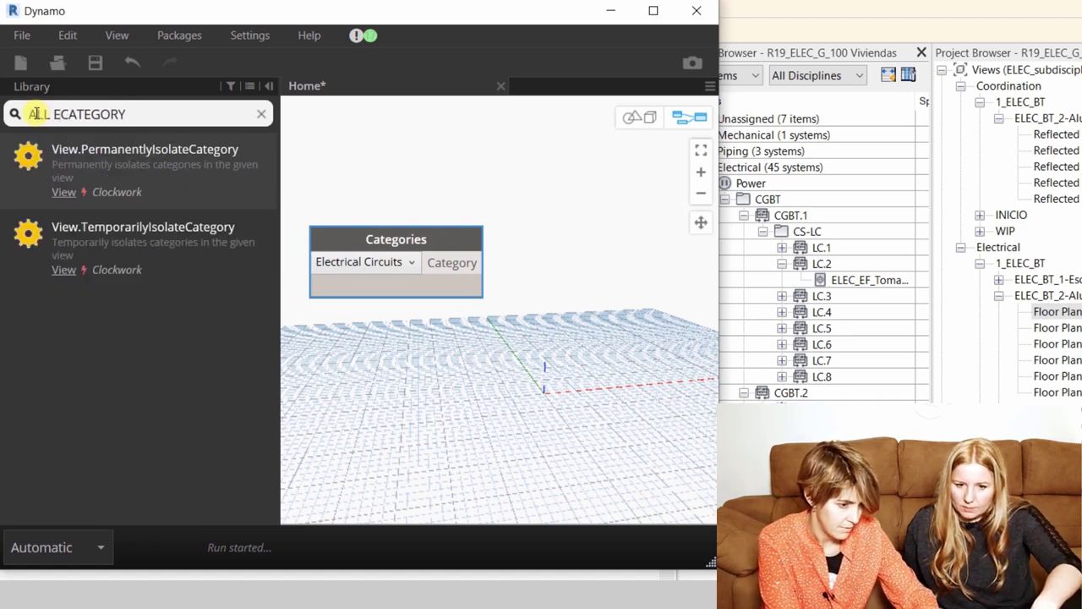
text(LEMENTS)
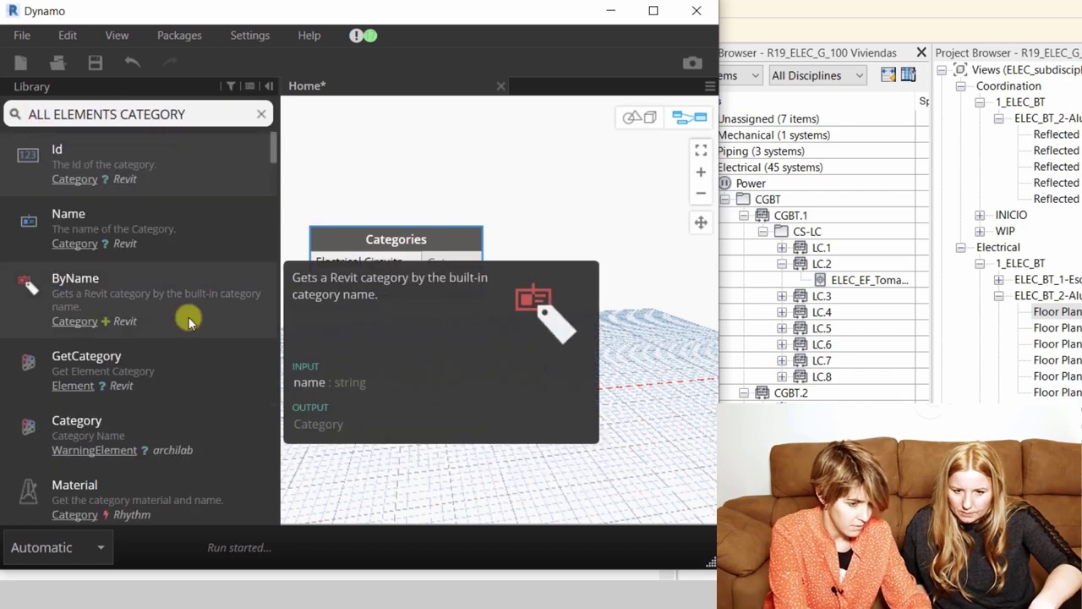
text( OF)
scroll(218, 424, down, 5)
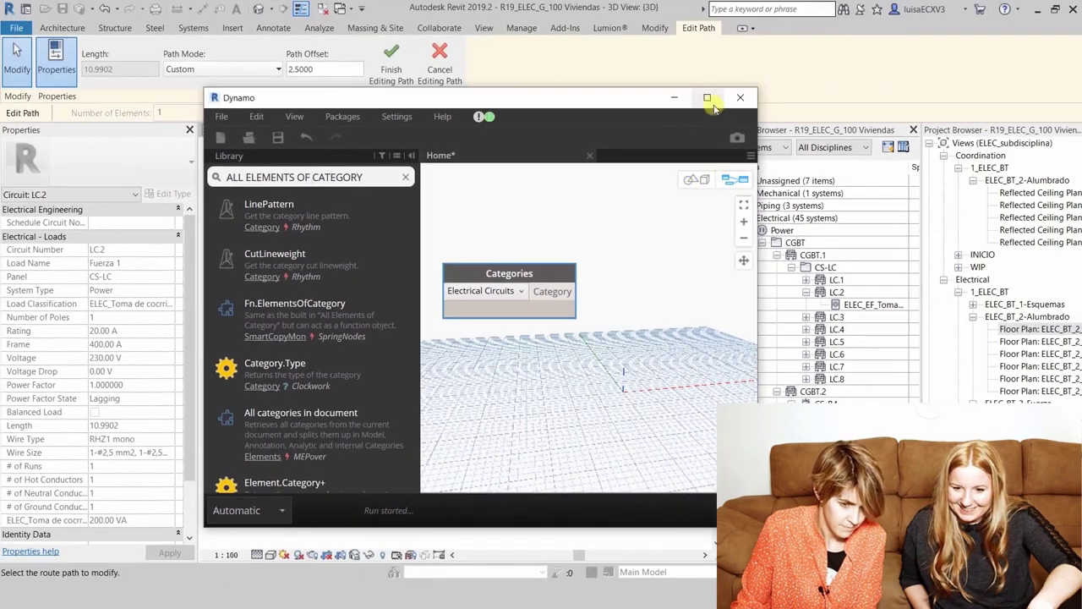
- Add an All Elements of Category node fed by Categories, then minimize Dynamo
click(707, 97)
scroll(98, 268, up, 5)
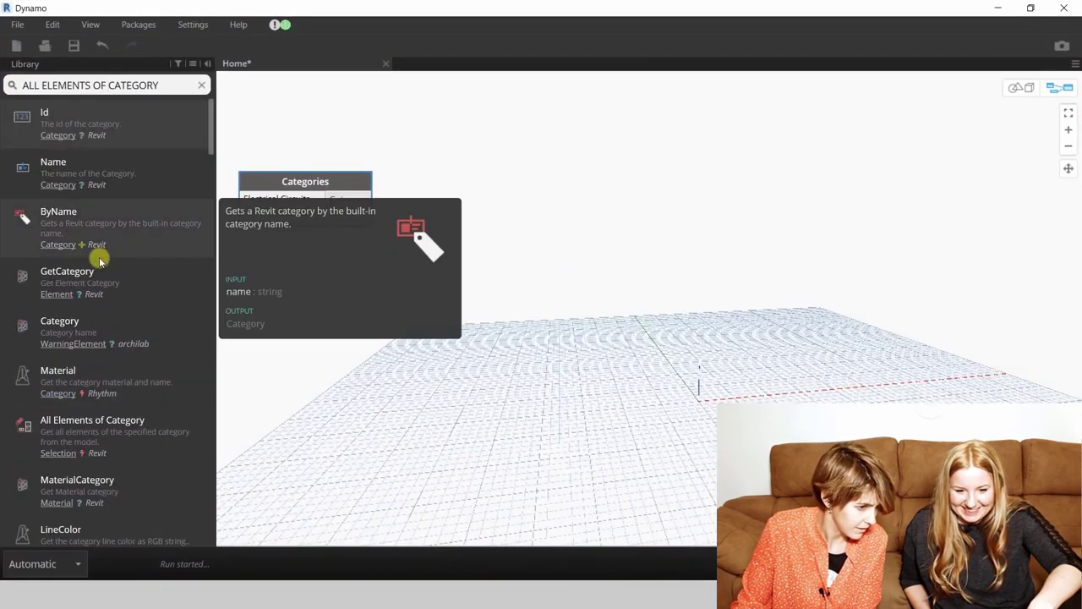
click(116, 436)
mouse_move(365, 212)
mouse_down()
mouse_move(668, 322)
mouse_move(491, 158)
mouse_move(502, 223)
mouse_up()
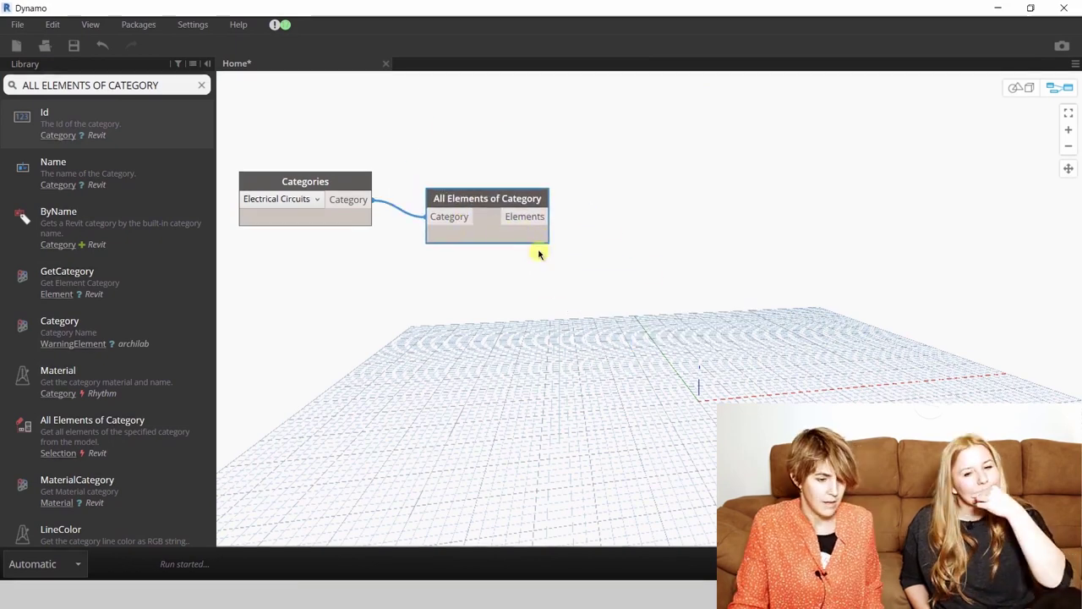
click(998, 7)
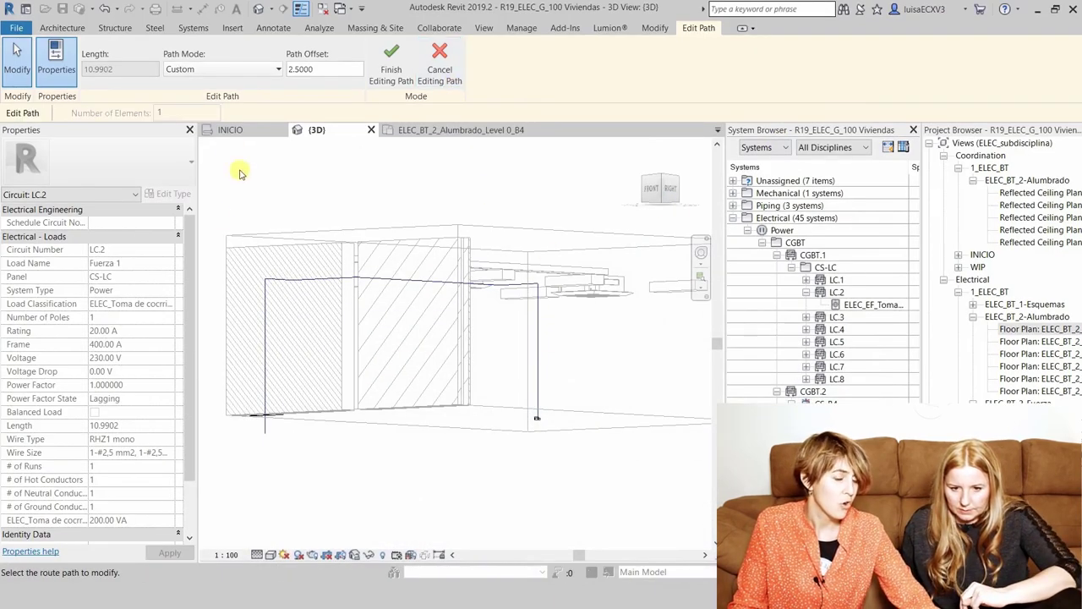
- Cancel path editing in Revit, then add Element.Geometry fed by the circuit elements
click(440, 63)
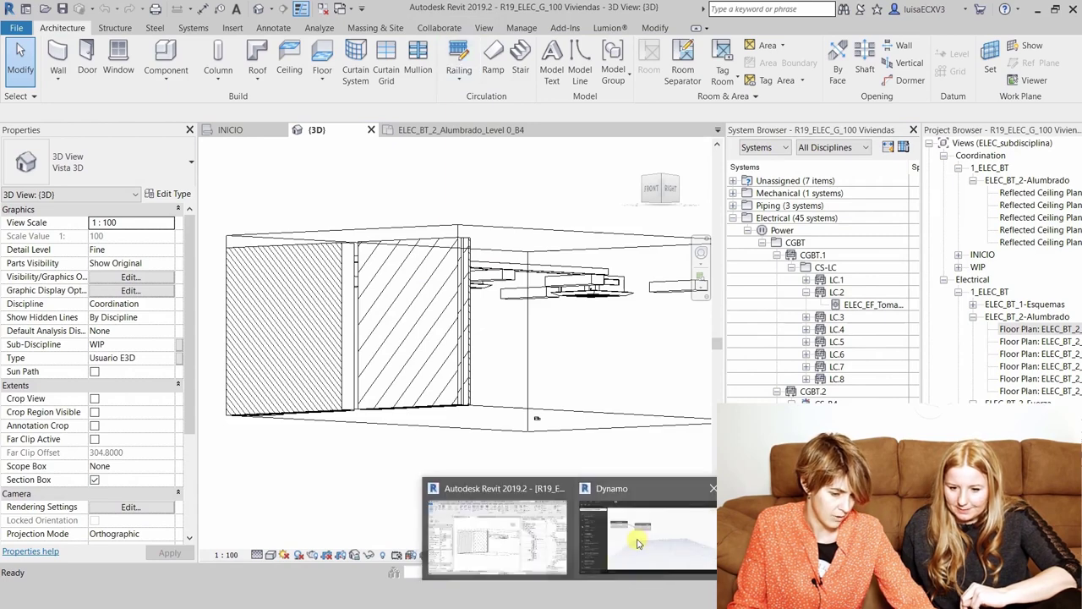
click(589, 524)
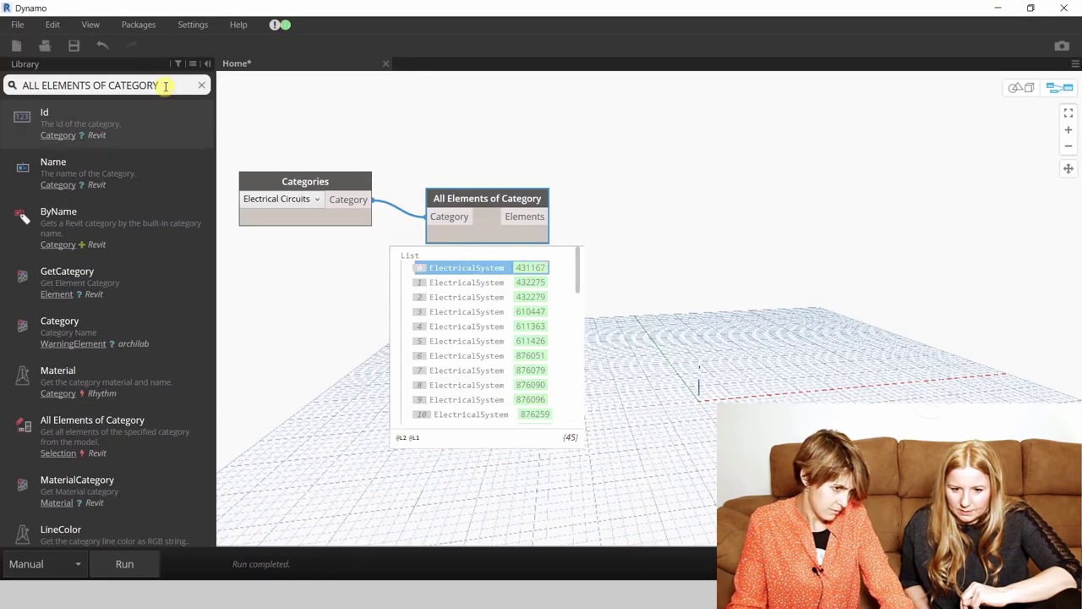
drag(164, 84, 4, 88)
text(ELE)
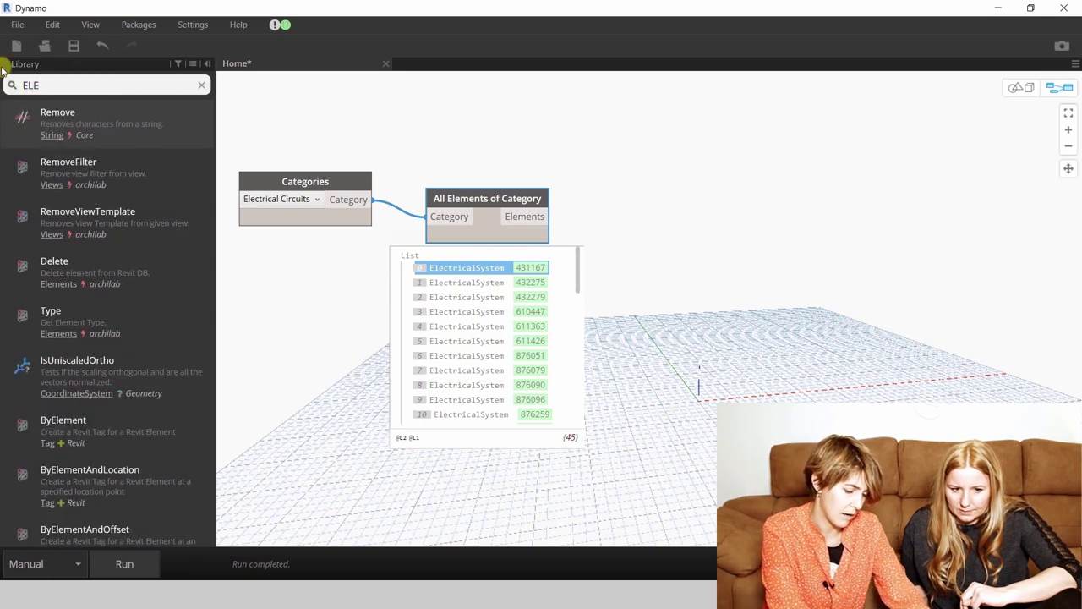
text(MENT.GEOM)
key(Return)
click(719, 359)
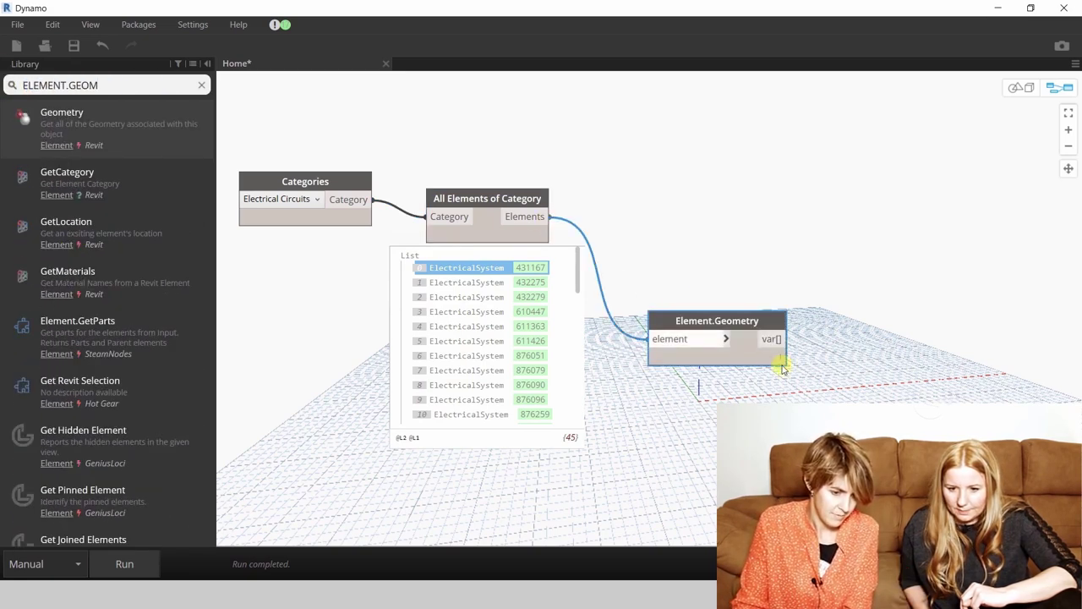
drag(727, 332, 727, 211)
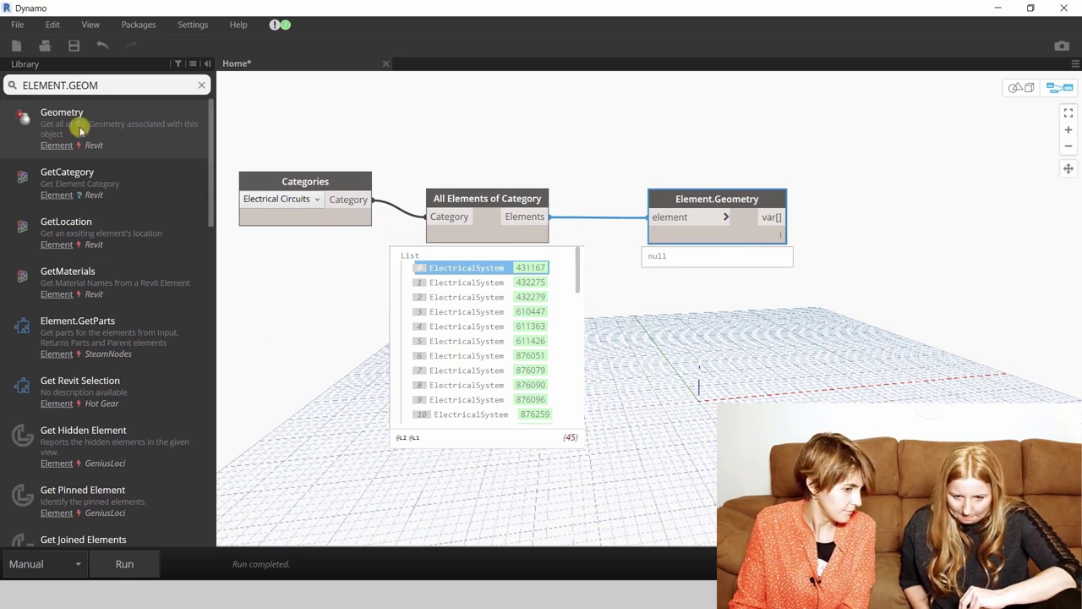
- Search 'MEP OVER CIR' and place an Element.ElectricalCircuit node on the canvas
triple_click(51, 84)
text(MEP)
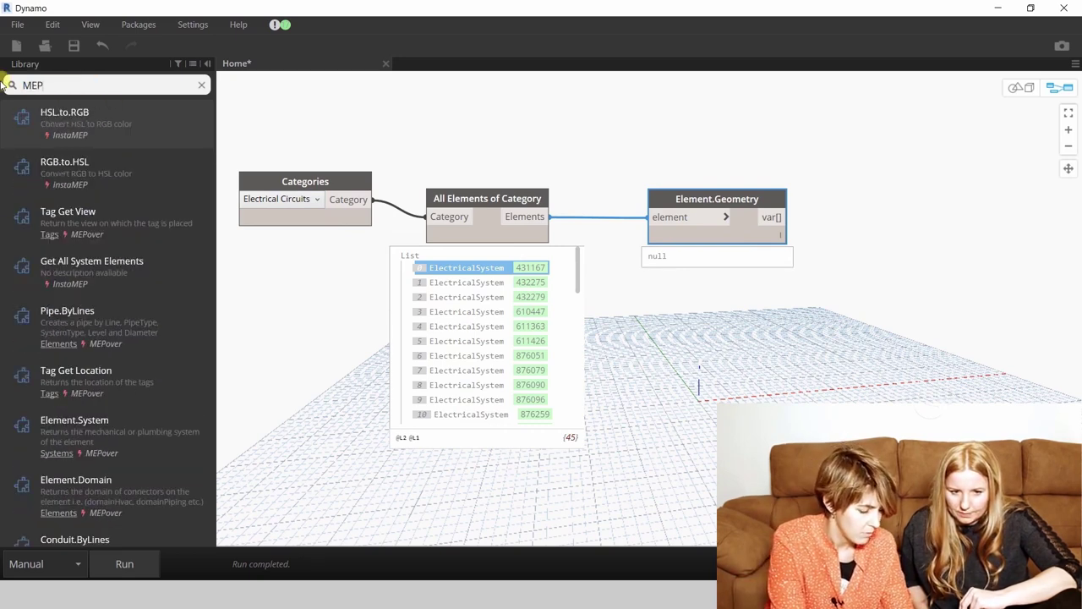
text( OVER CIR)
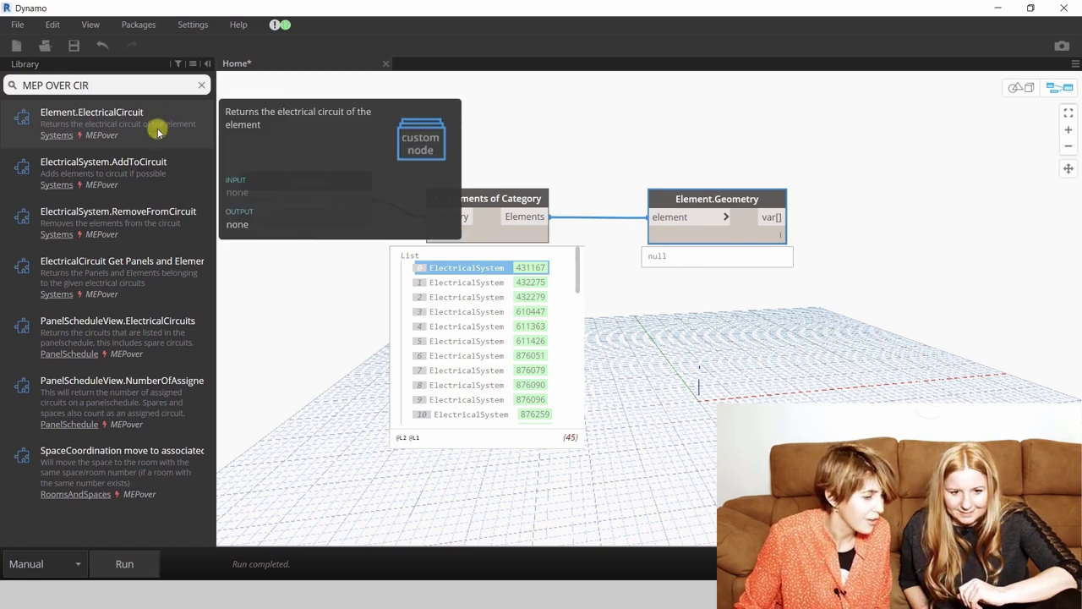
mouse_move(110, 123)
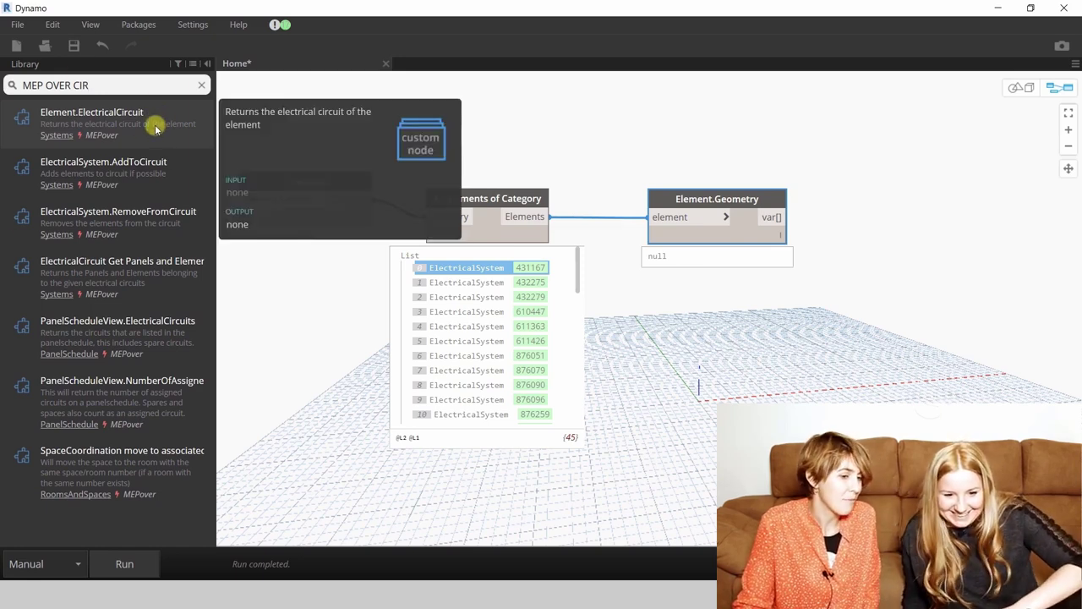
mouse_move(156, 127)
mouse_down()
mouse_move(779, 374)
mouse_move(480, 519)
mouse_up()
scroll(867, 284, down, 3)
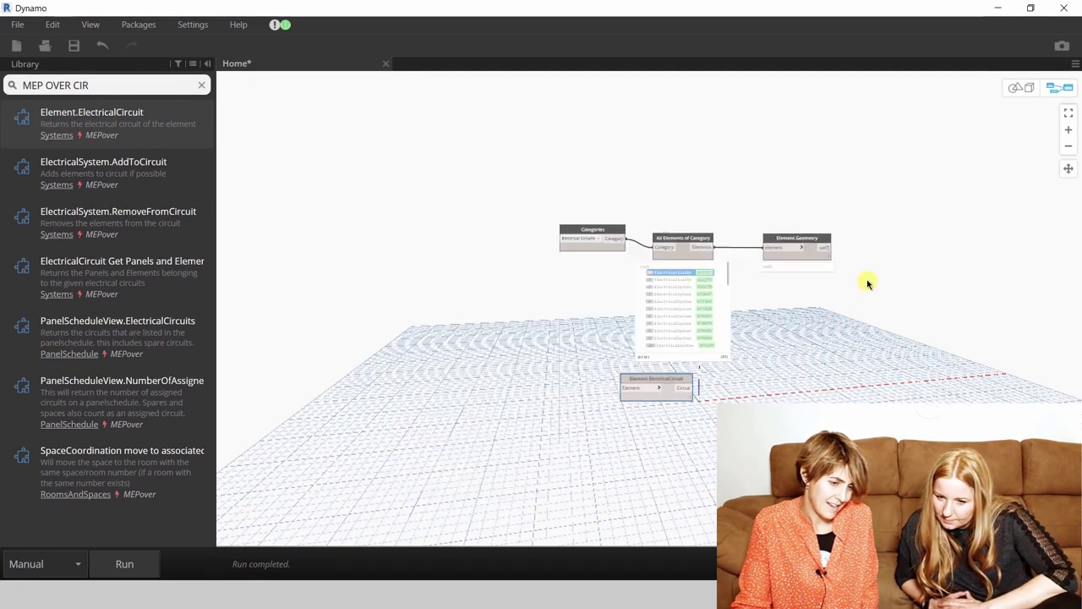
scroll(650, 345, up, 2)
scroll(650, 345, up, 2)
scroll(650, 345, up, 2)
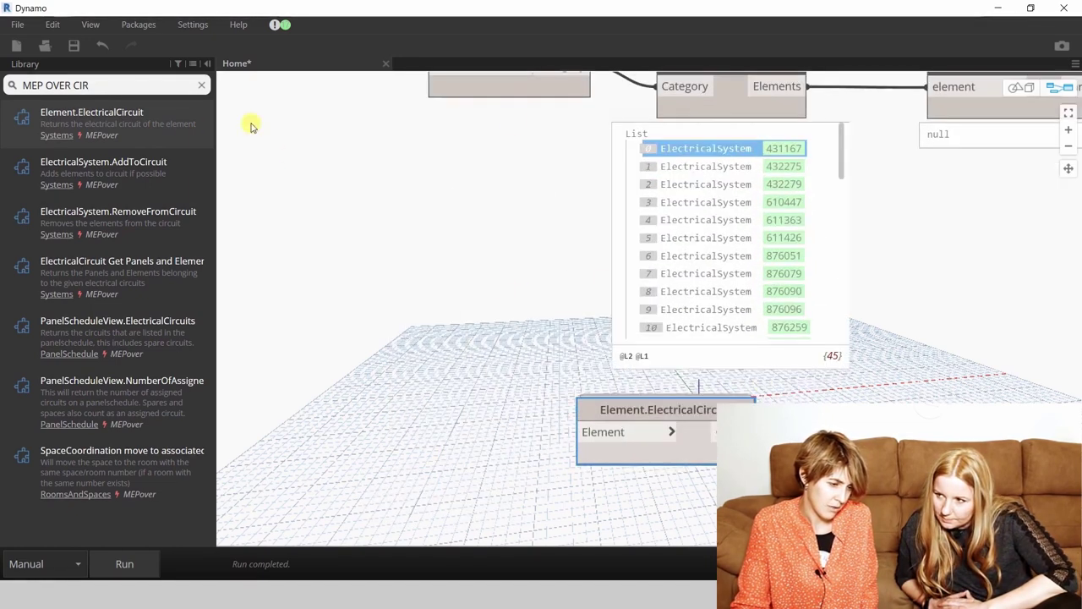
click(1030, 8)
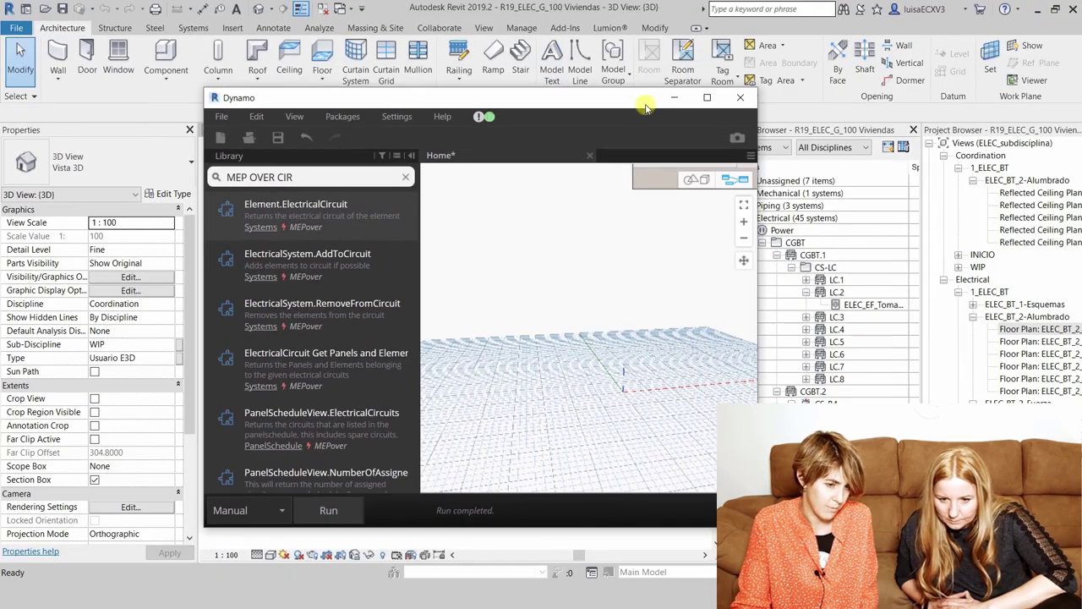
scroll(651, 264, down, 3)
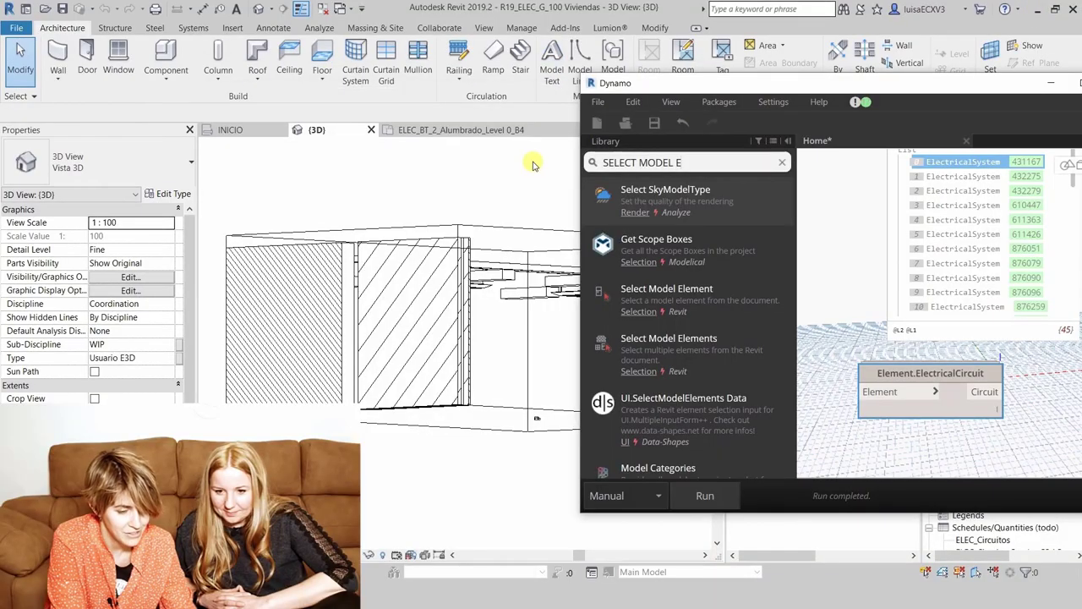
text(LEM)
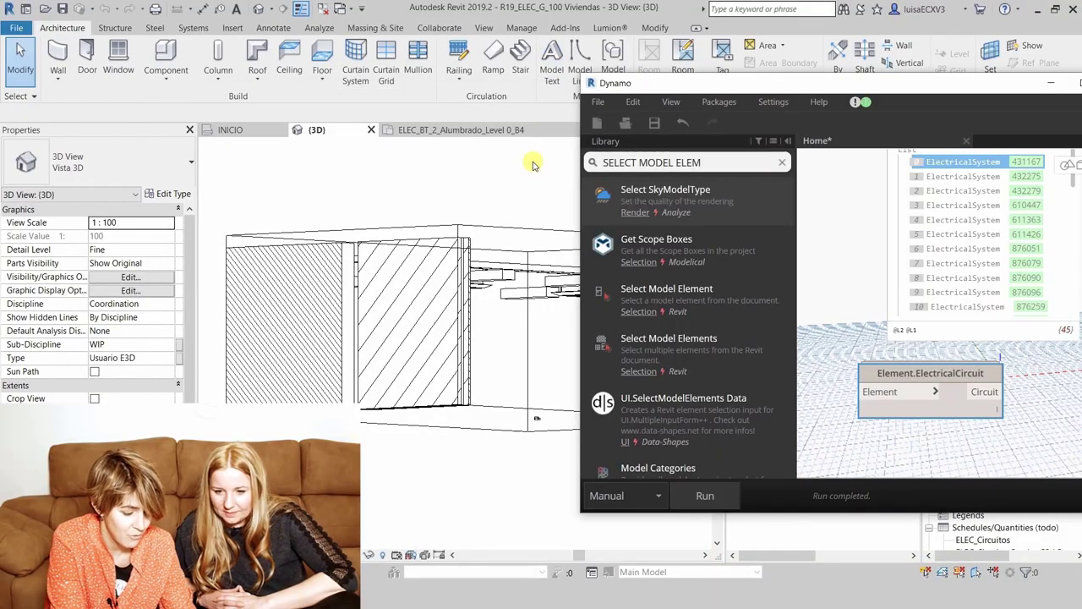
text(ENT)
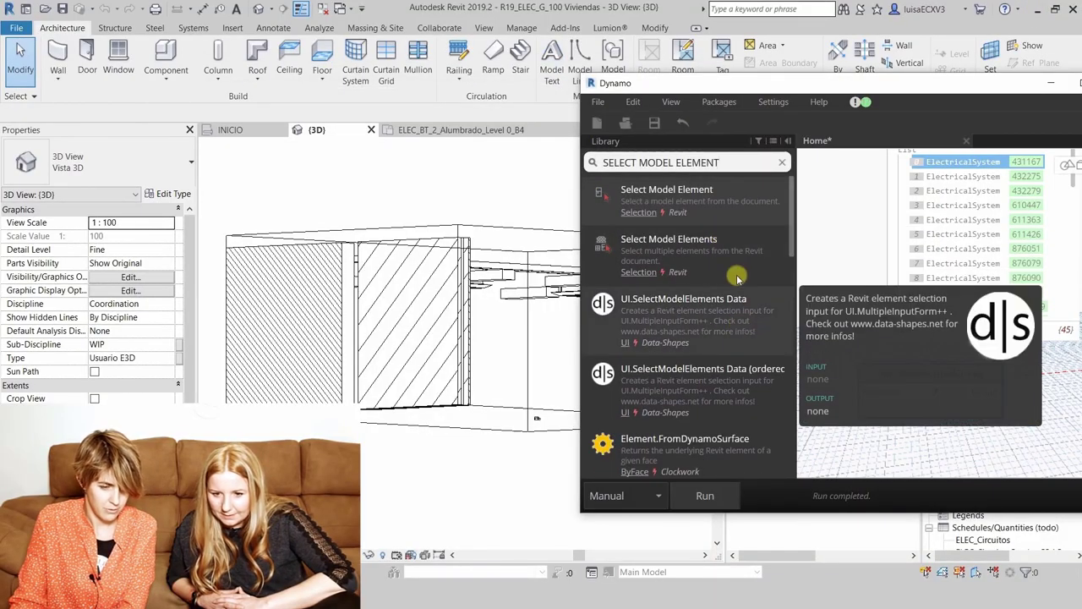
- Add a Select Model Element node, pick the light fixture, and move it to Element.ElectricalCircuit
click(730, 209)
drag(1006, 372, 829, 290)
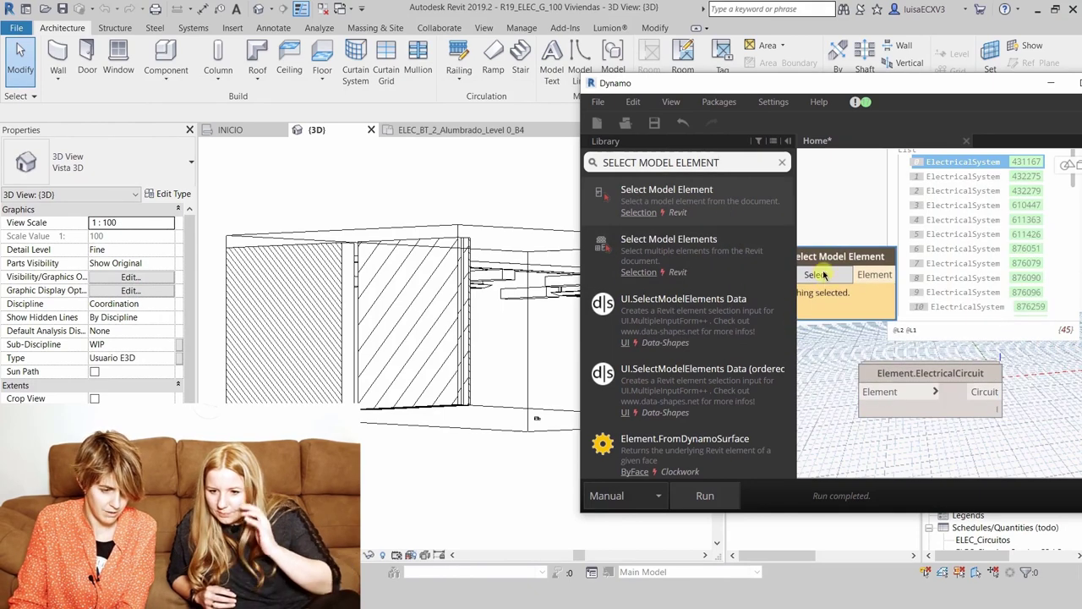
click(504, 287)
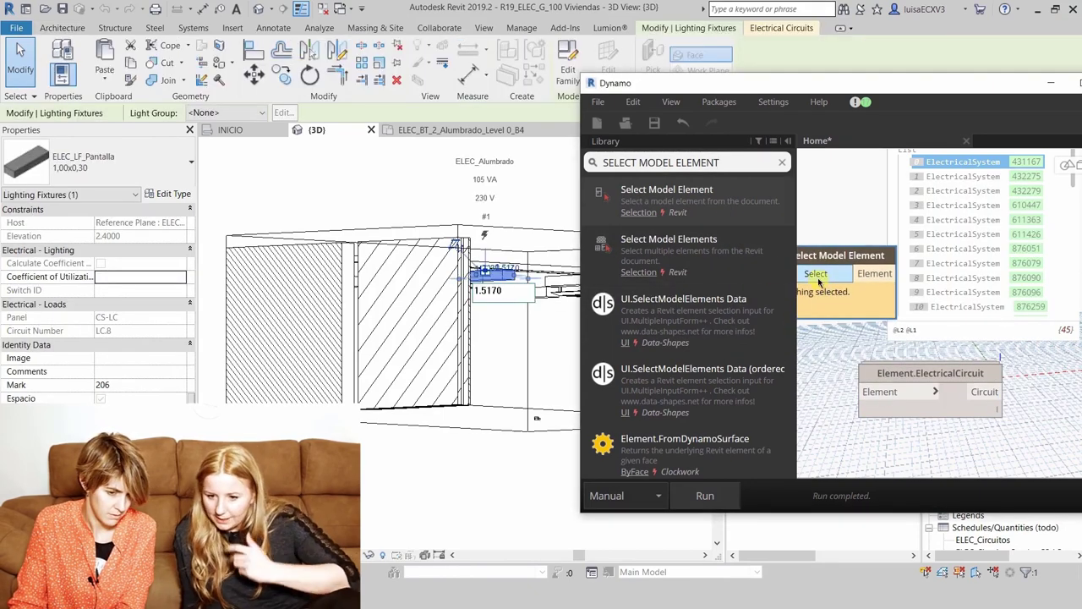
scroll(507, 288, up, 5)
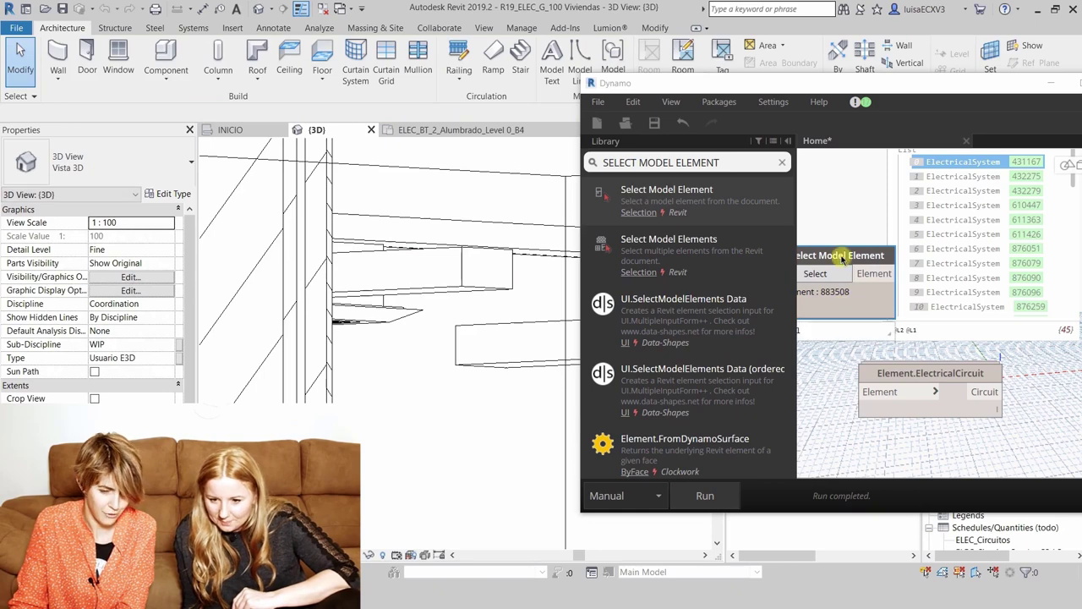
drag(837, 254, 930, 254)
drag(887, 296, 771, 378)
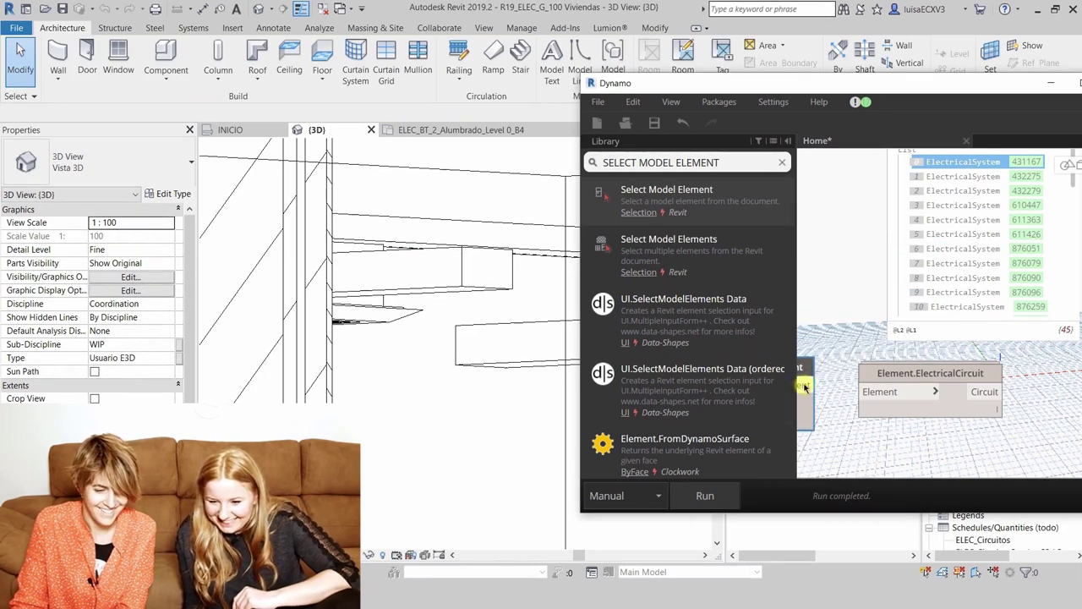
- Shift the Dynamo window to review the ElectricalSystem 928218 result
scroll(864, 282, down, 2)
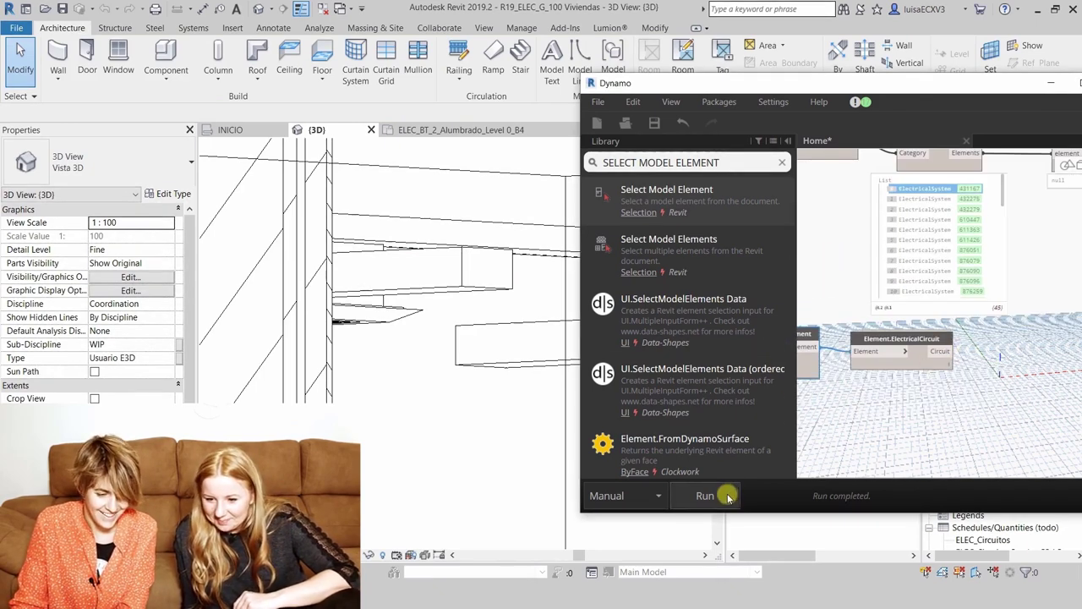
mouse_move(930, 391)
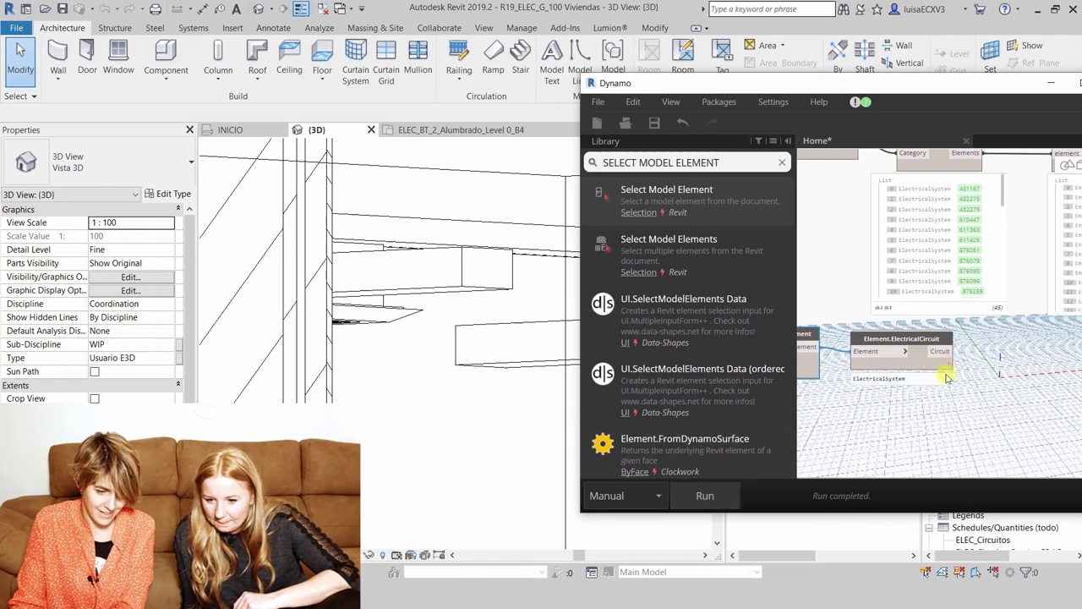
scroll(959, 360, up, 2)
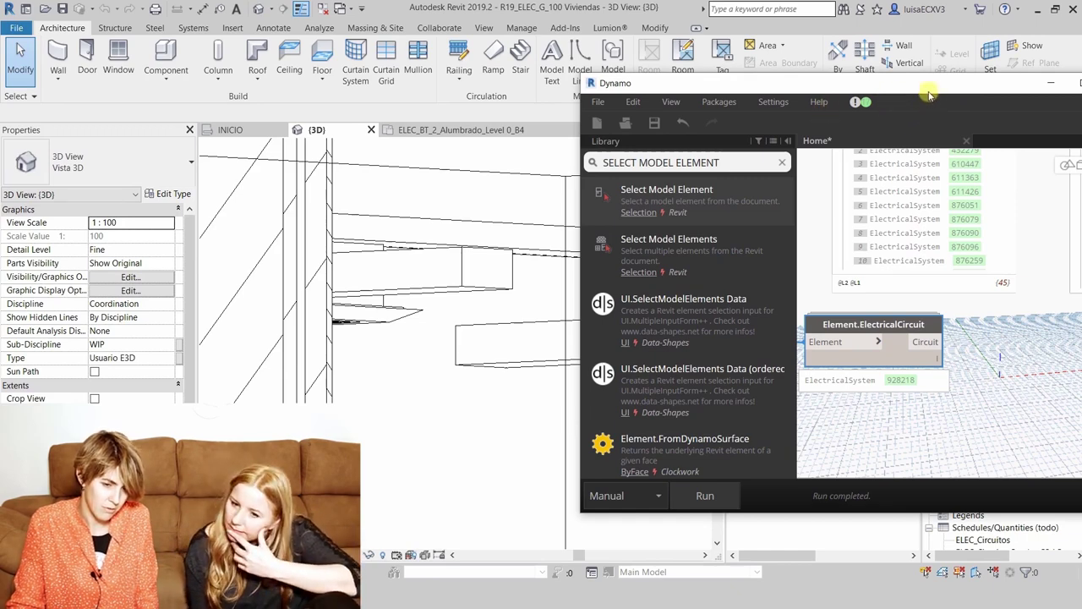
drag(928, 95, 629, 105)
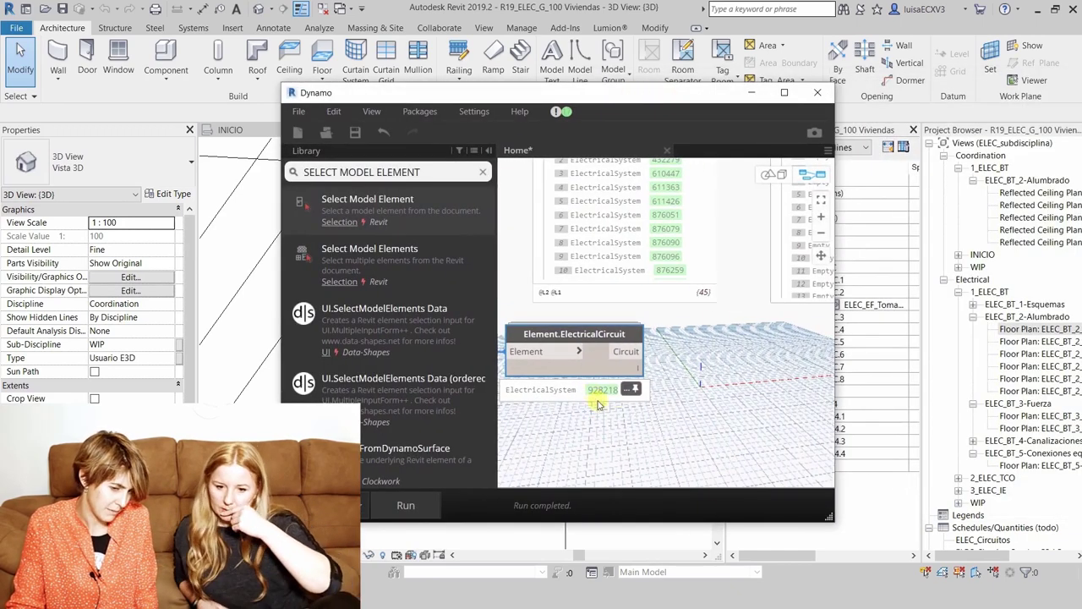
scroll(725, 426, down, 2)
scroll(737, 382, down, 2)
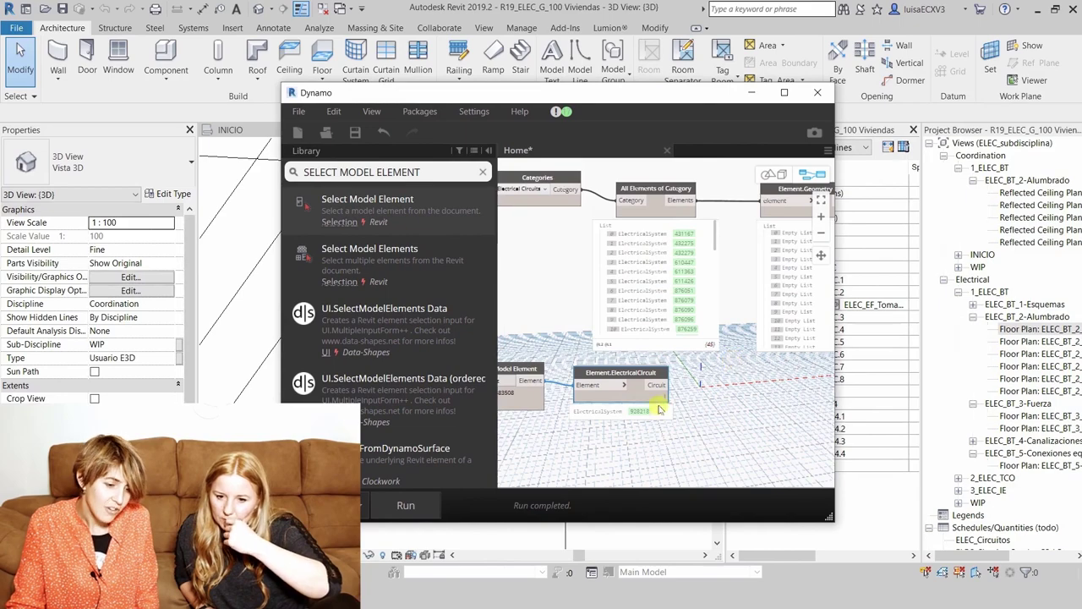
scroll(596, 405, up, 3)
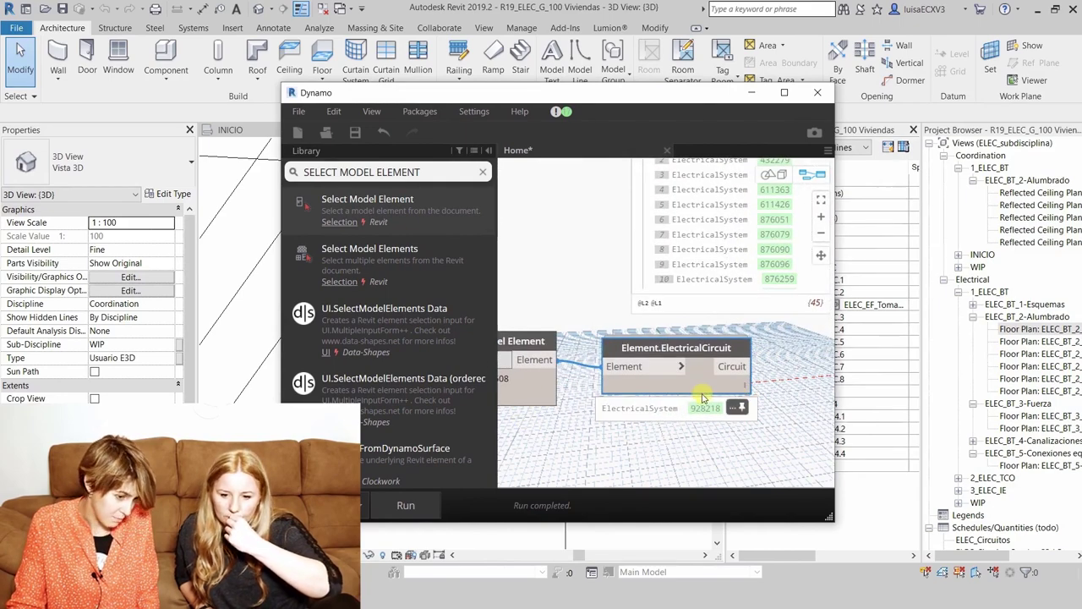
scroll(406, 398, down, 3)
scroll(406, 397, down, 3)
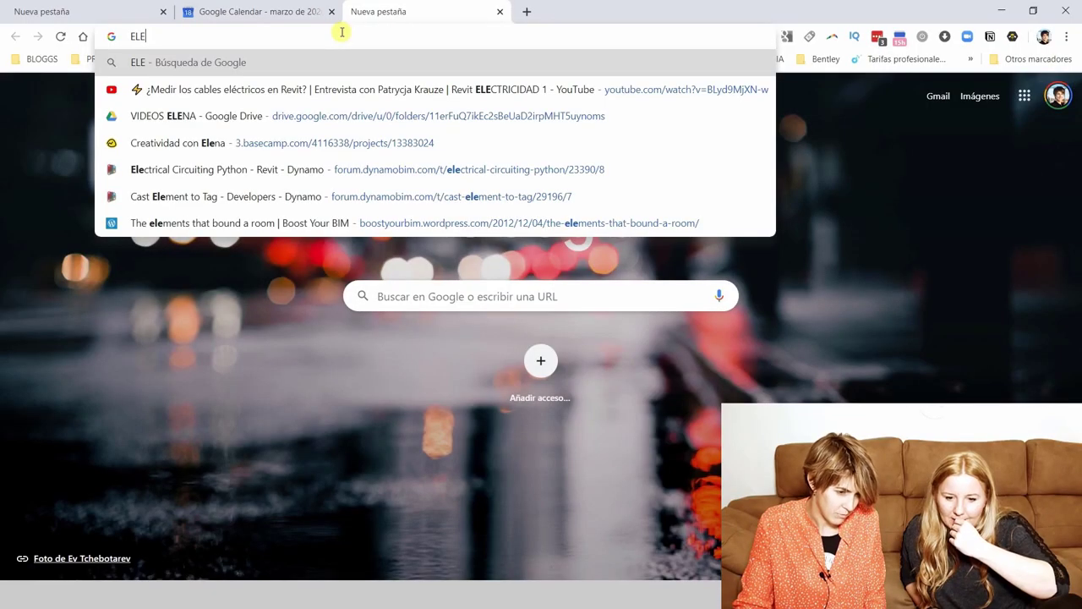
- Search the web for 'ELECTRICAL SYSTEM GEOMETRY D' and scroll the results
key(BackSpace)
text(ECTRIC)
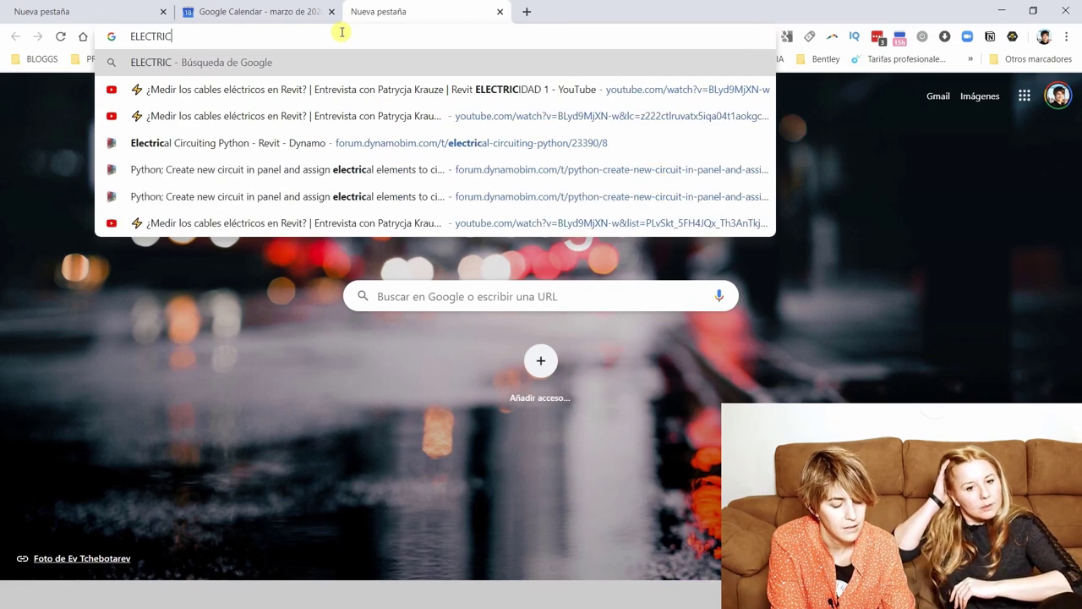
text(AL SYST)
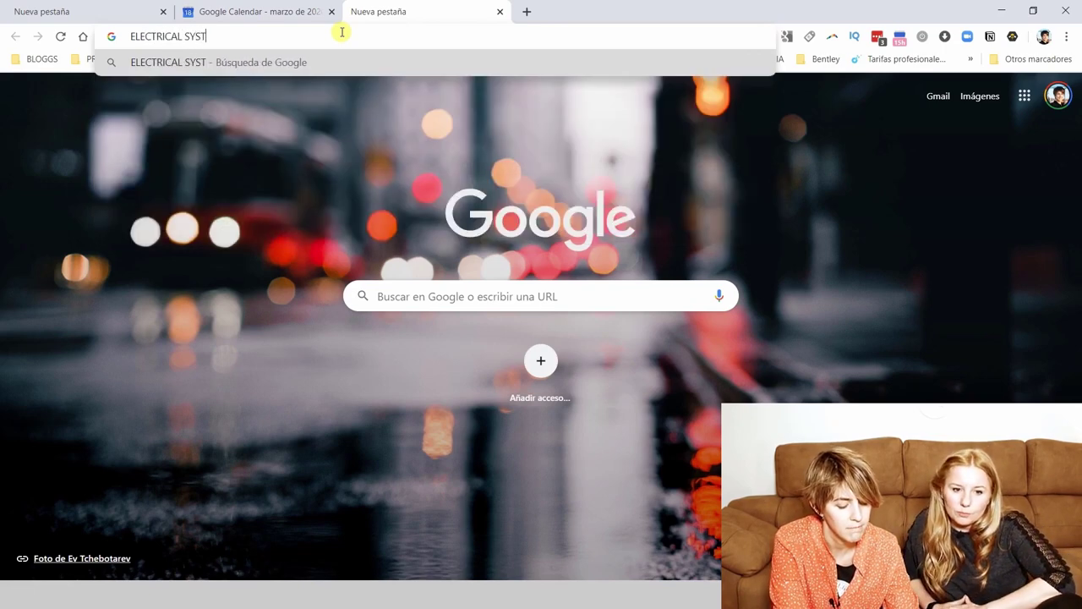
text(EM GEOMETRY DYNAMO)
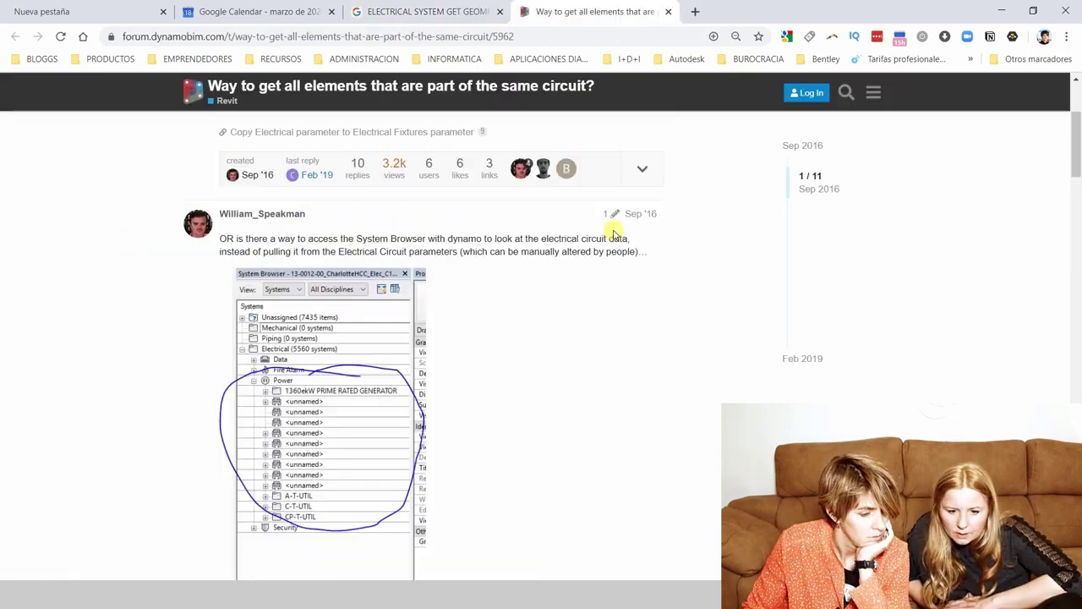
scroll(611, 225, down, 3)
scroll(611, 229, down, 1)
scroll(613, 231, down, 4)
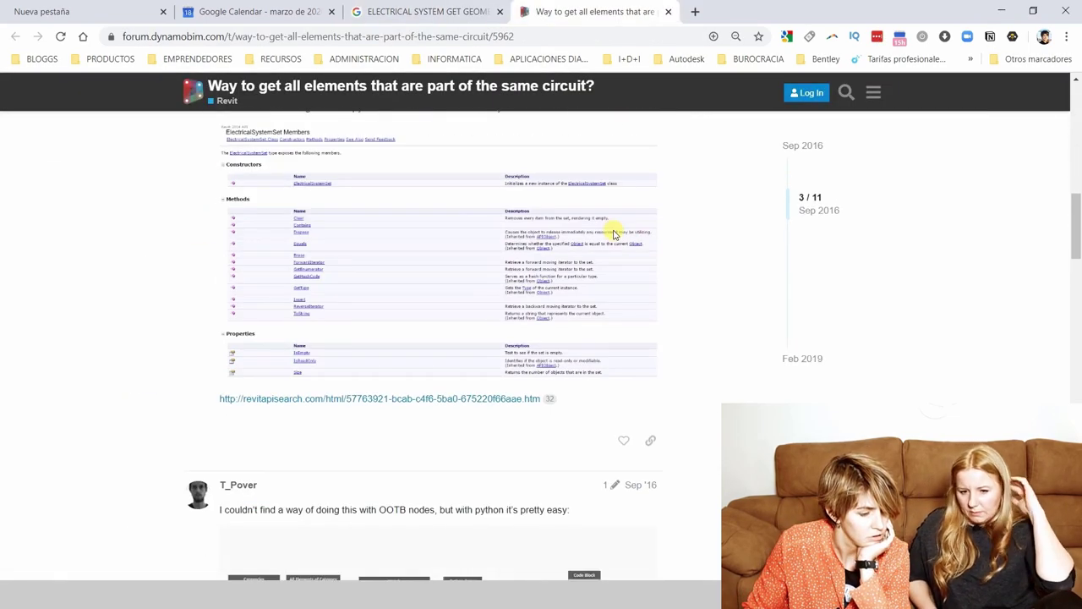
scroll(614, 233, down, 3)
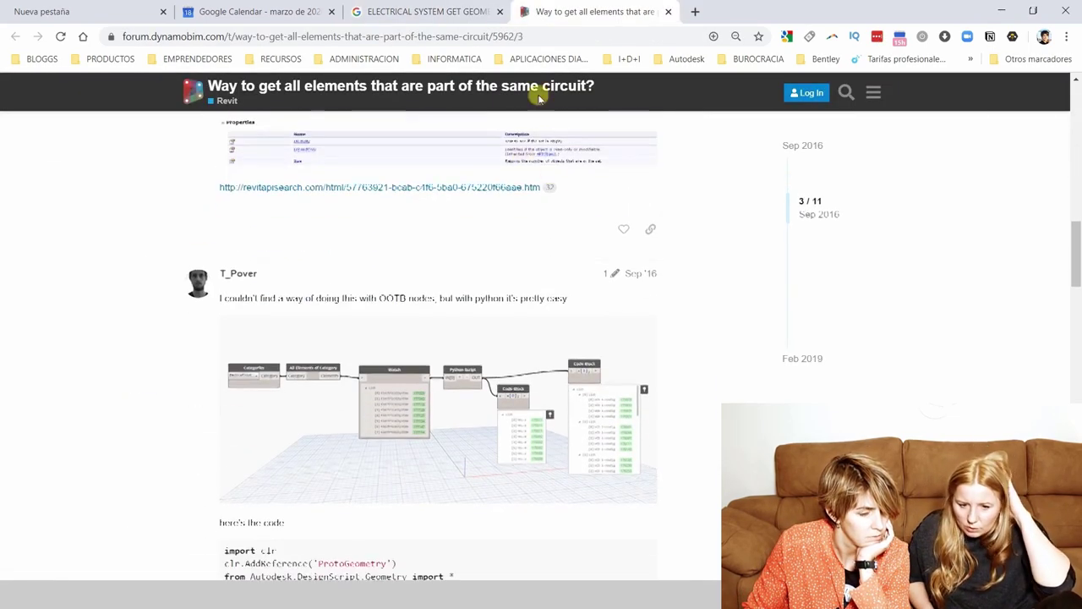
- Search 'REVIT API' in a new tab and open the Revit API Docs site
double_click(685, 16)
click(904, 19)
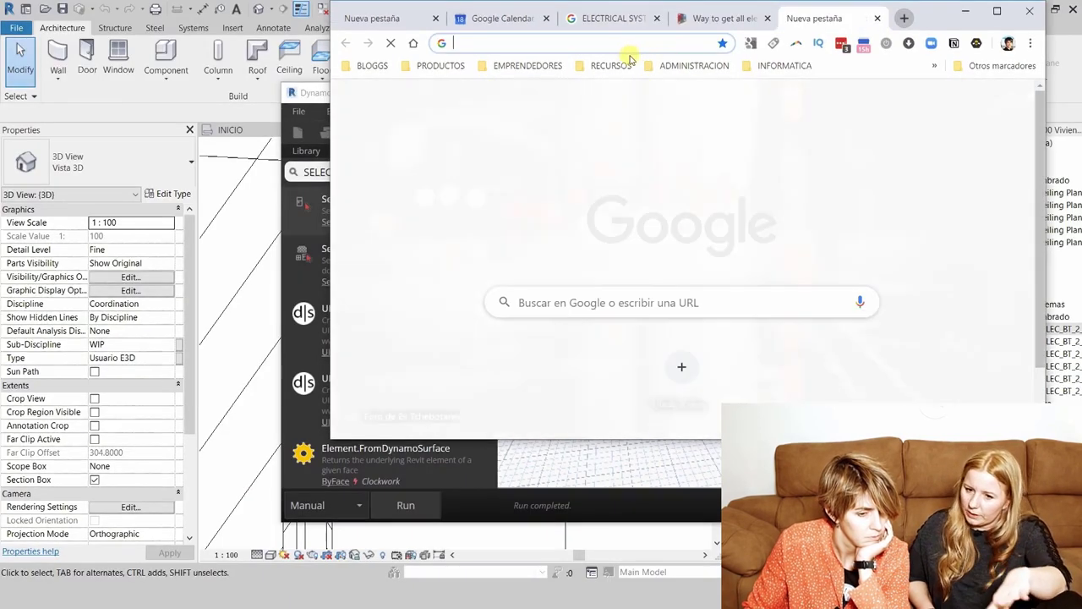
text(RE)
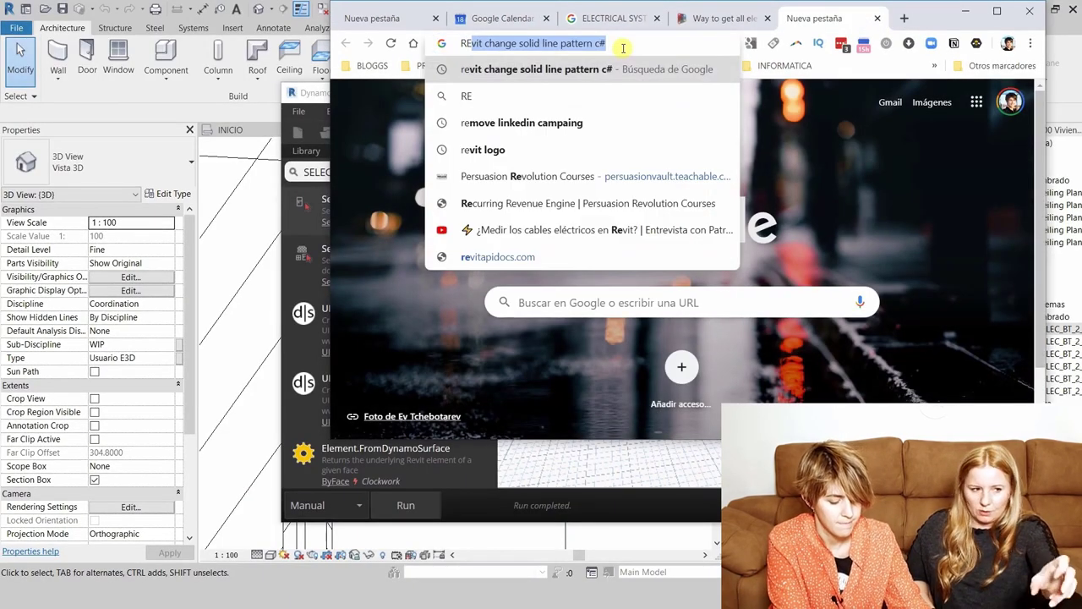
text(VOT)
key(BackSpace)
key(BackSpace)
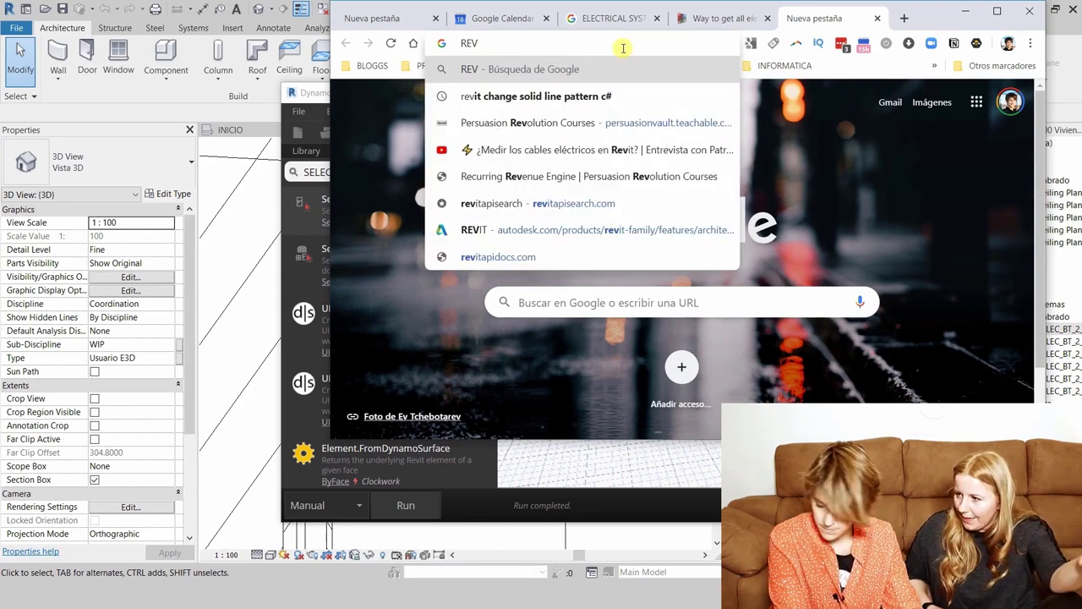
text(IT API)
key(Return)
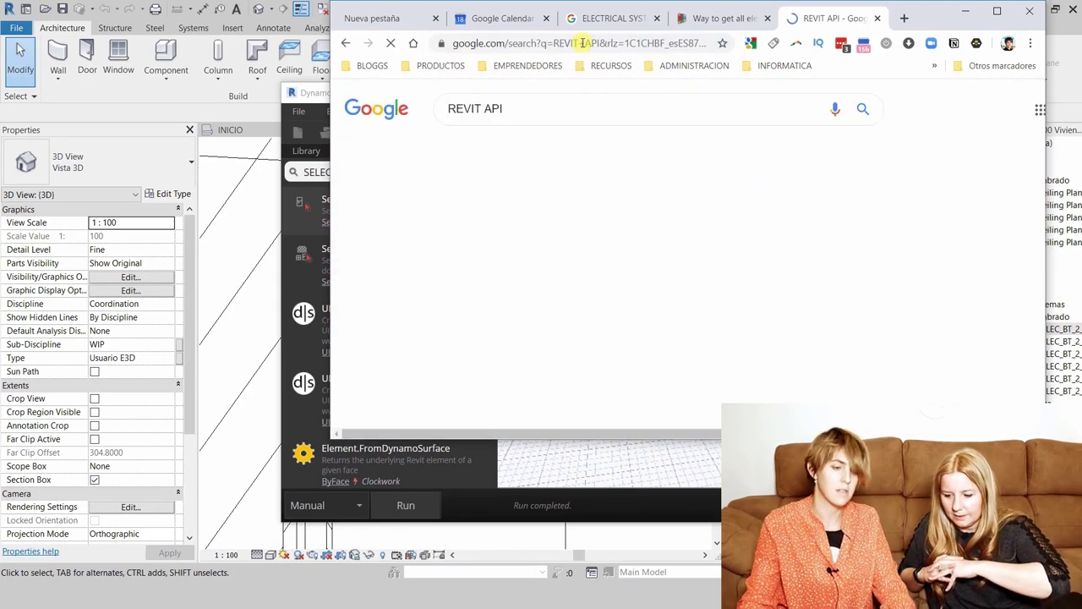
scroll(561, 248, down, 3)
scroll(561, 247, down, 2)
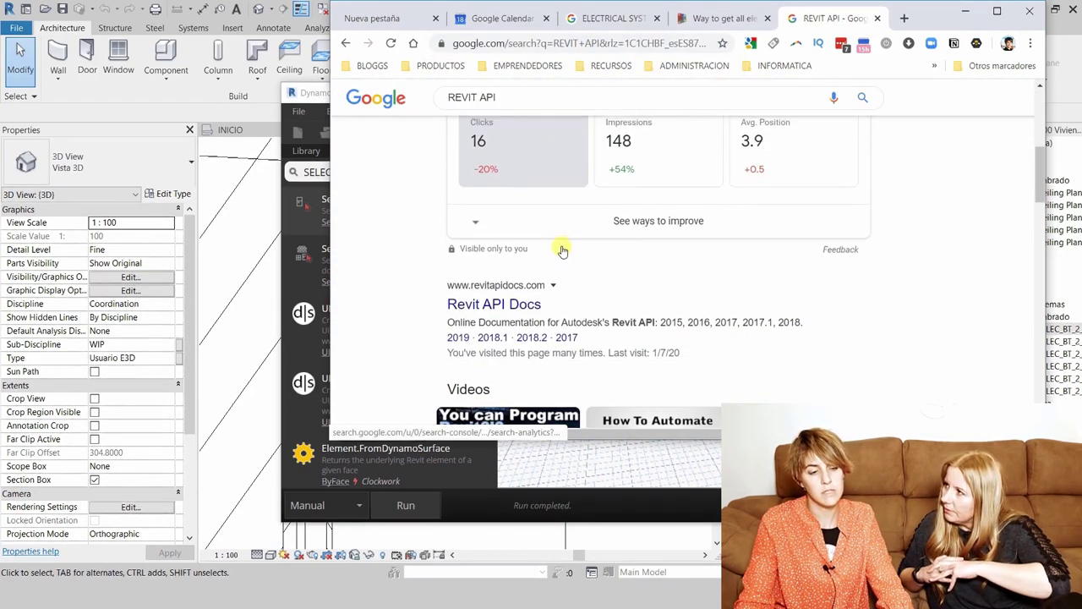
click(506, 230)
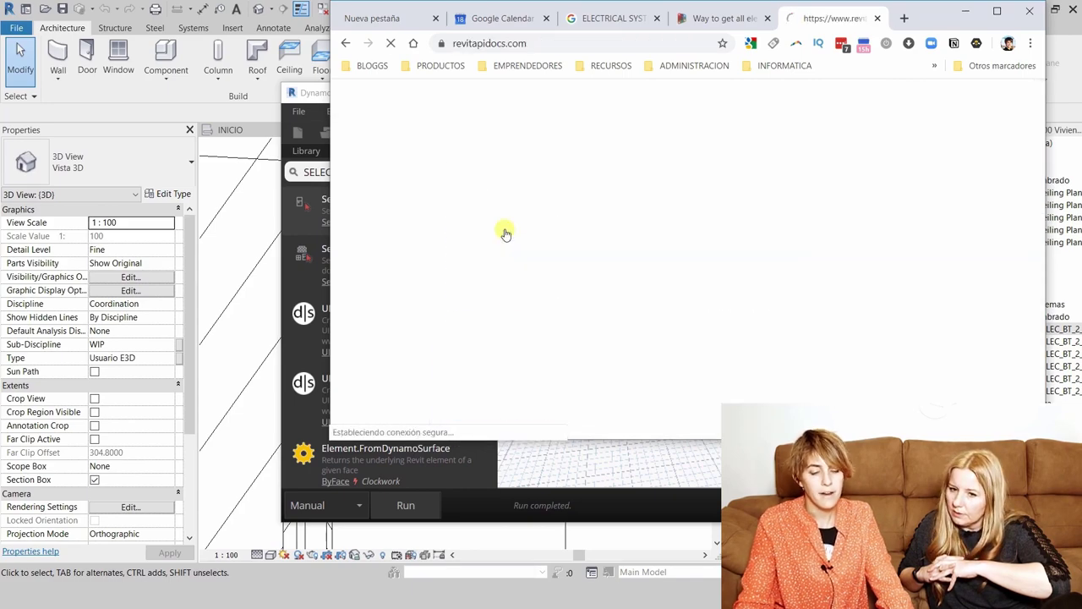
- Search 'CIRCUIT PATH' in the 2019 API docs and open the CircuitPathMode Property page
click(560, 314)
text(CIR)
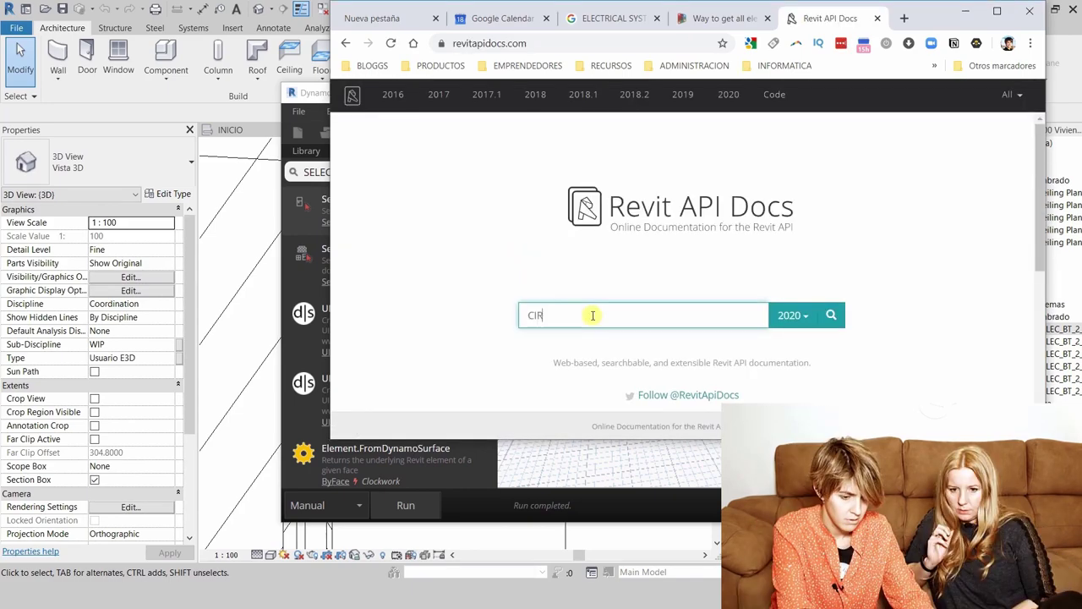
text(CUIT PATH)
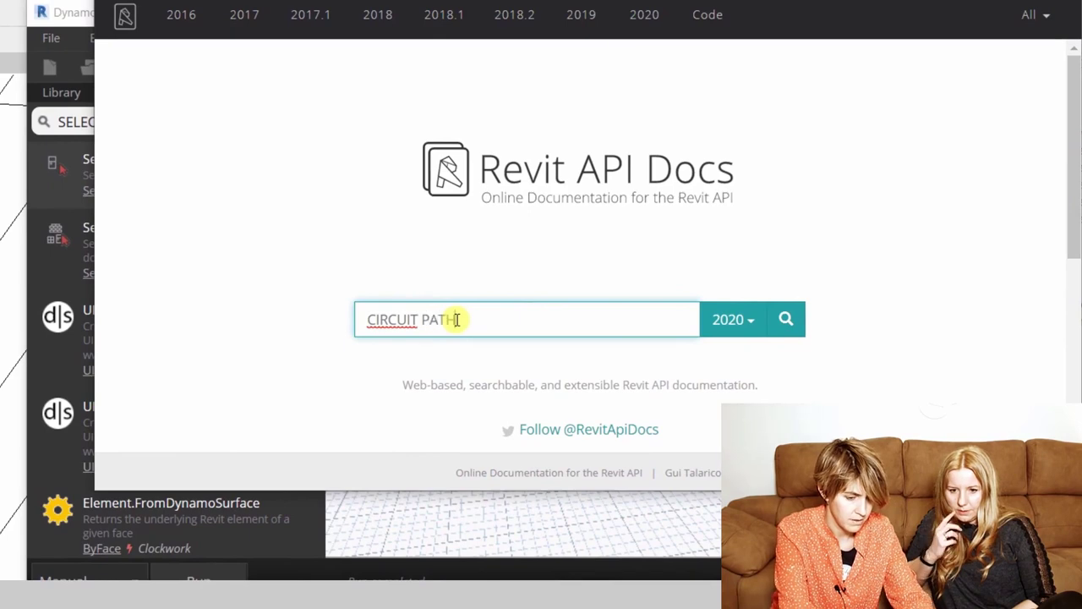
key(Return)
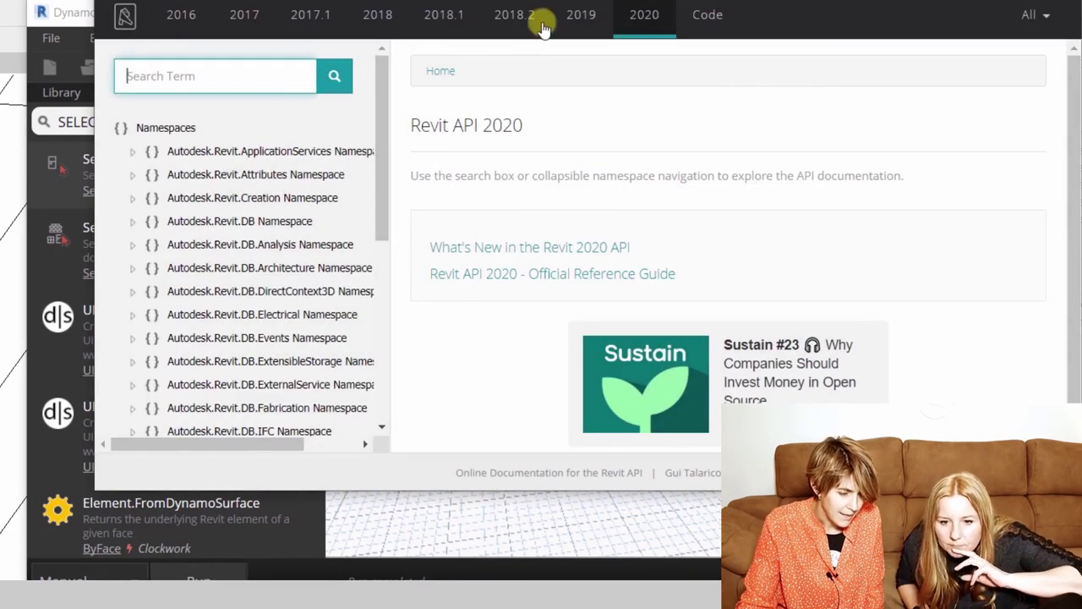
click(580, 14)
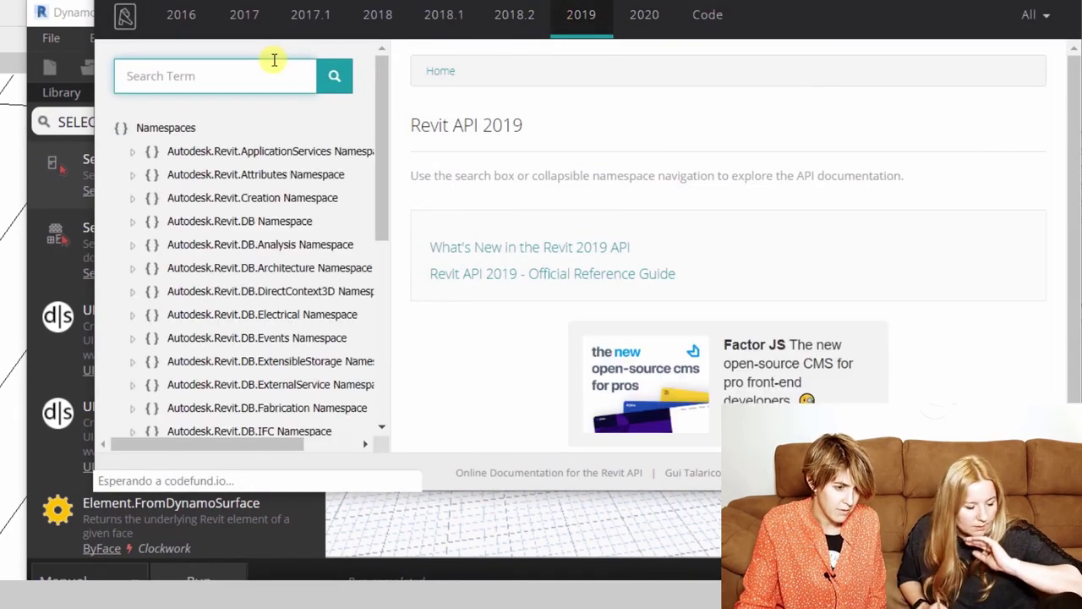
text(CIRCU)
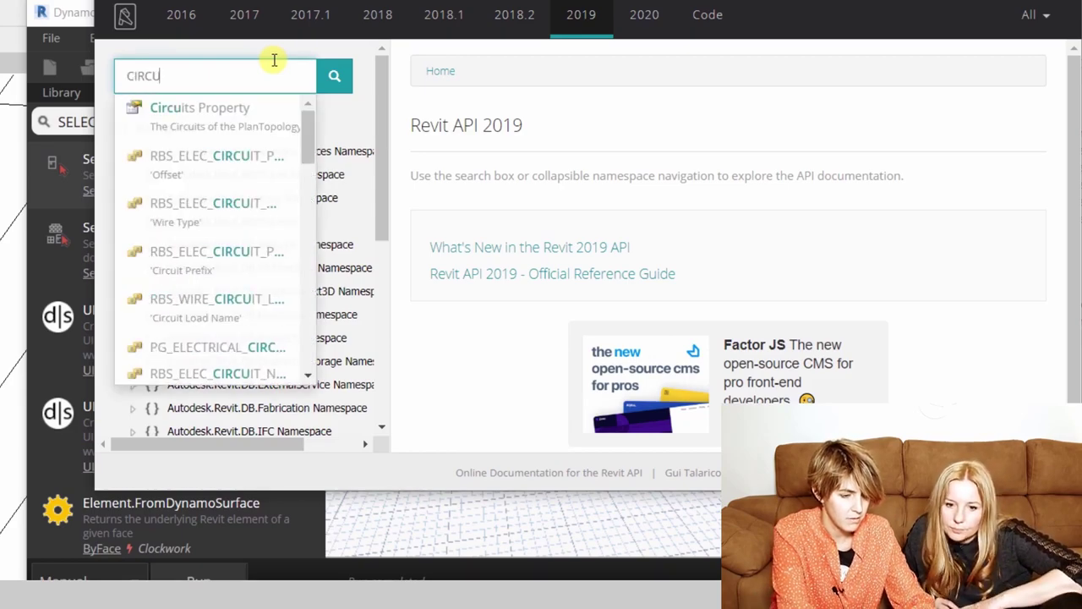
text(IT PATH)
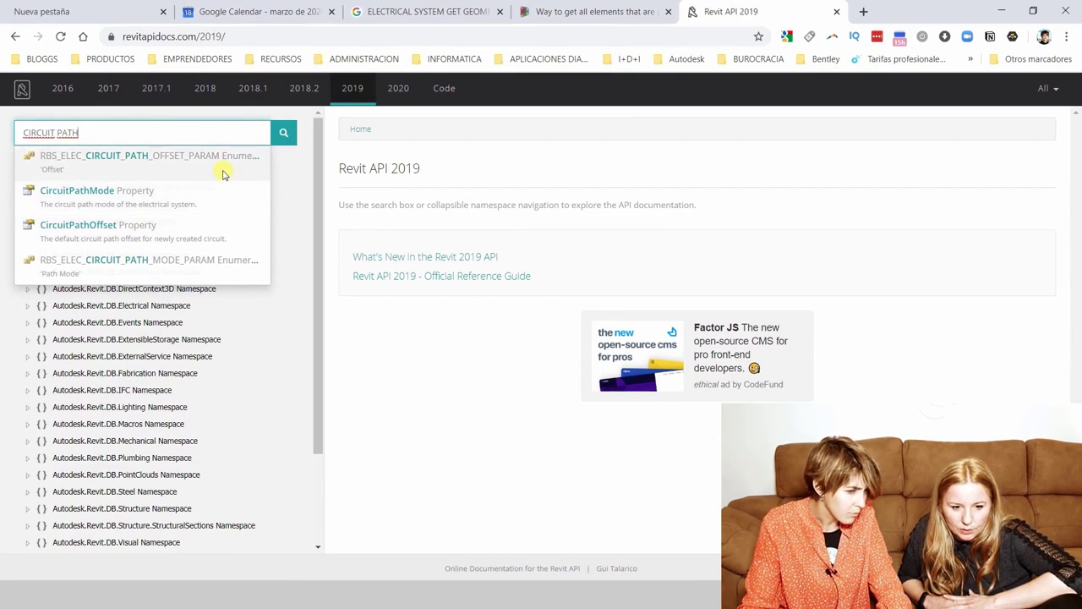
click(110, 193)
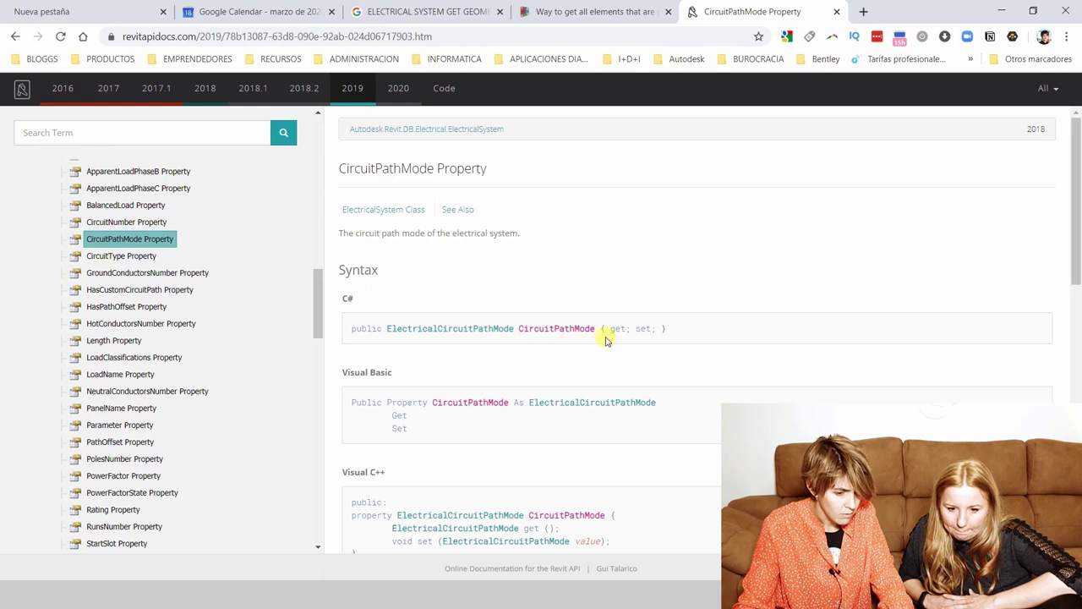
- Scroll to the Syntax section and inspect the Visual C++ code
scroll(605, 362, down, 1)
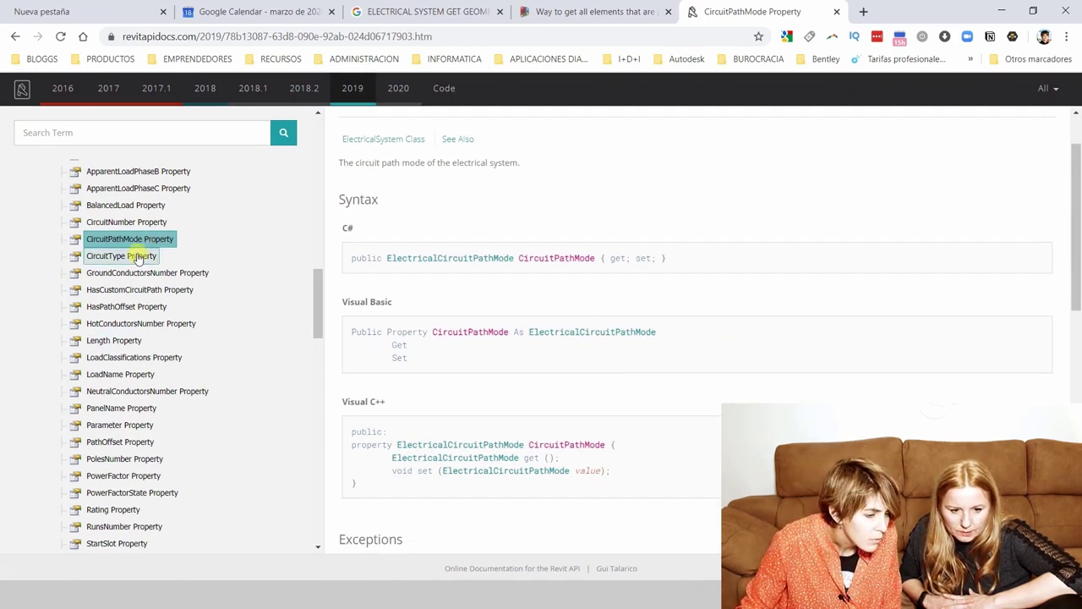
scroll(398, 292, down, 1)
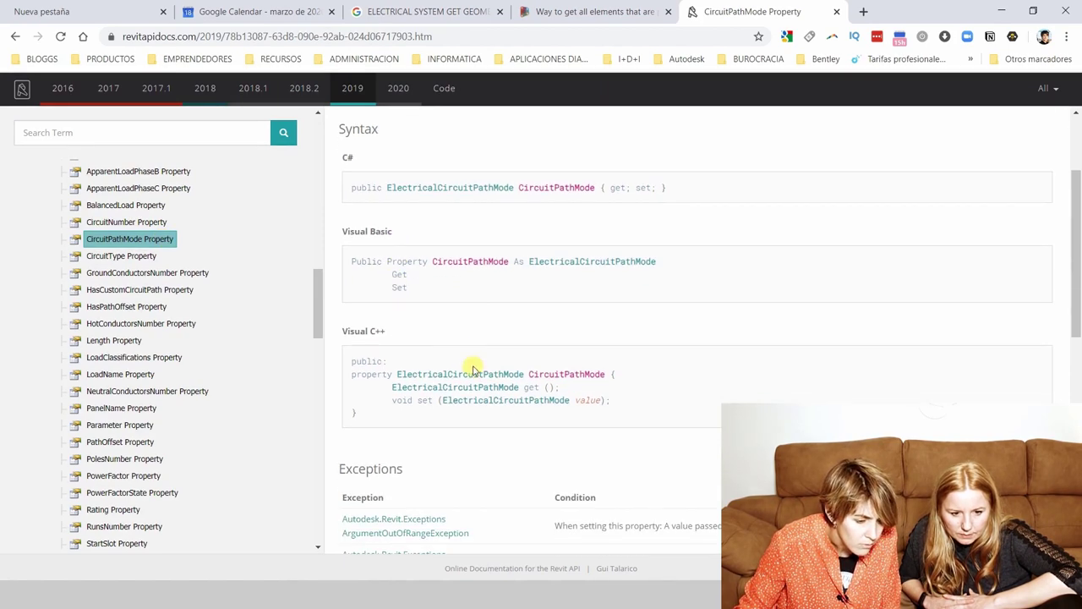
drag(558, 388, 329, 376)
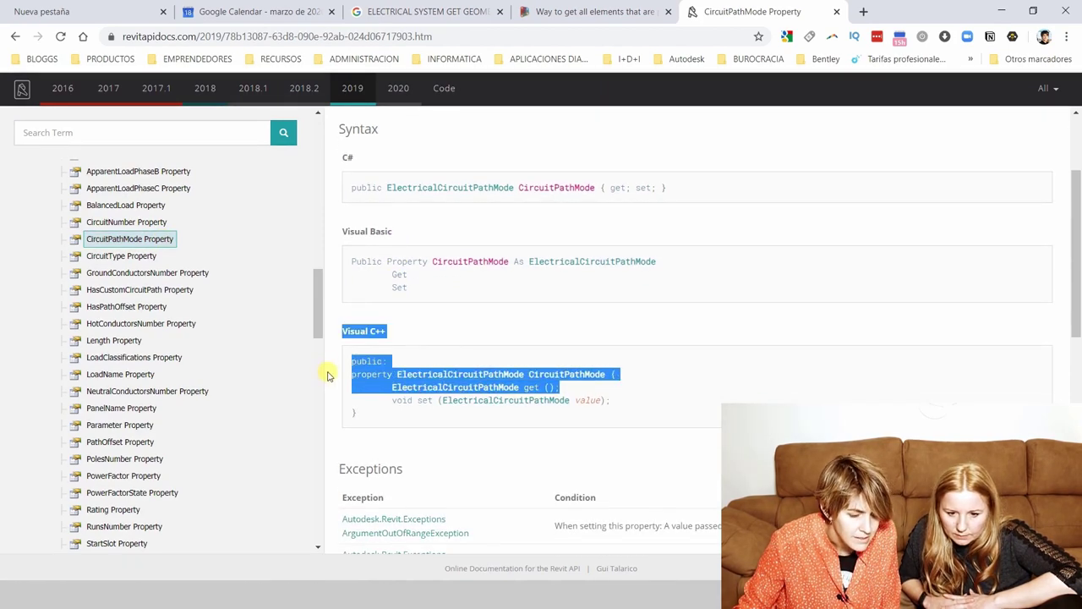
scroll(423, 270, down, 3)
scroll(499, 194, up, 1)
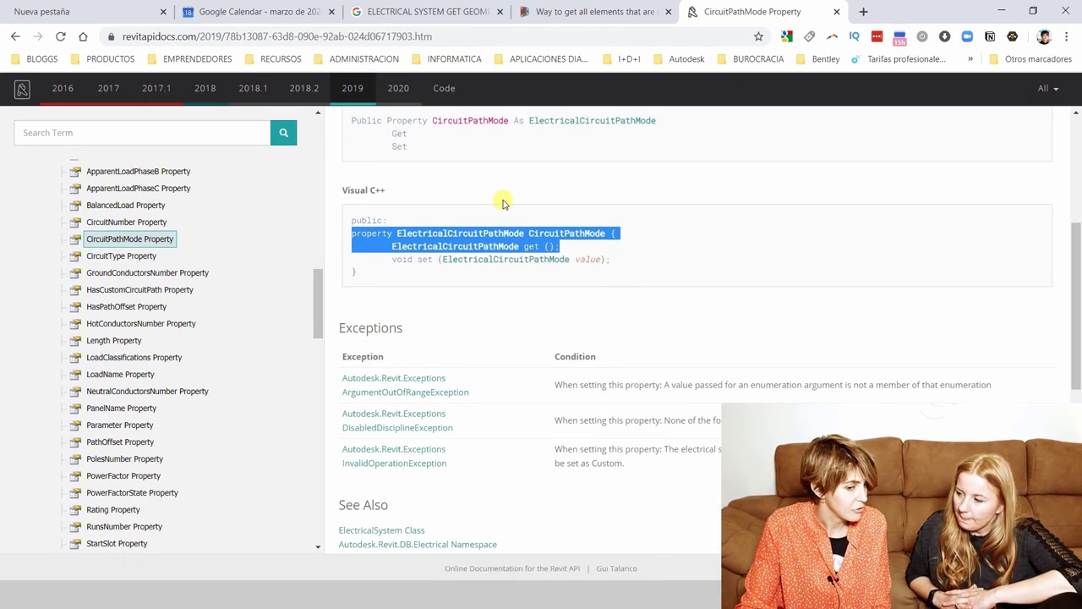
click(454, 209)
- Search the web for 'ELECTRICALCIRCUITPATH DYNAMO' and open the Revit MEP 2018 - Circuit Path forum thread
click(861, 11)
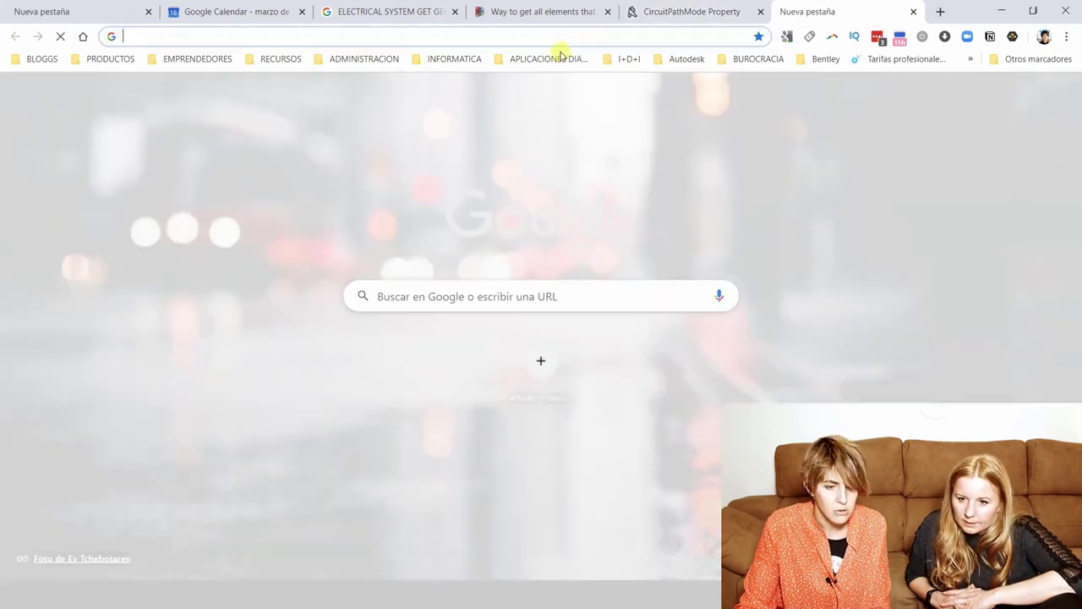
text(ELECTRIC)
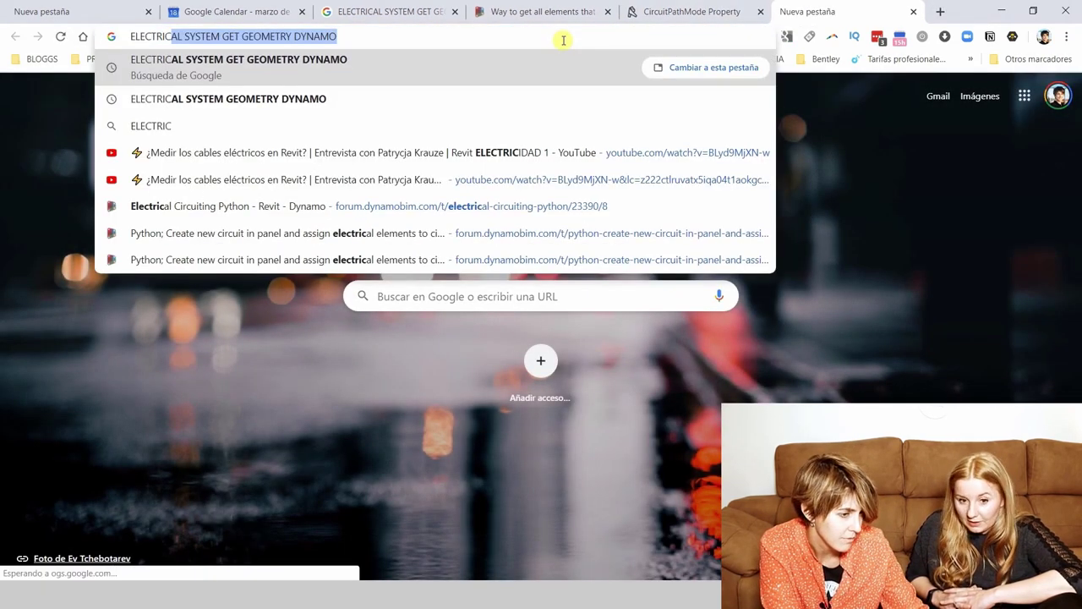
text(ALCIRCUITP)
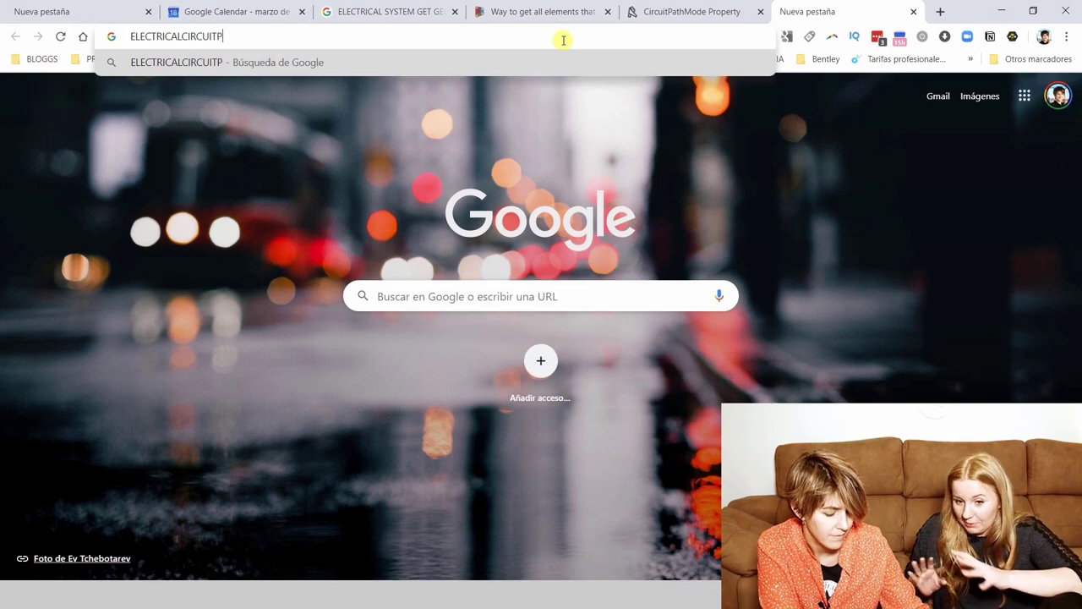
text(ATH DYNAMO)
key(Return)
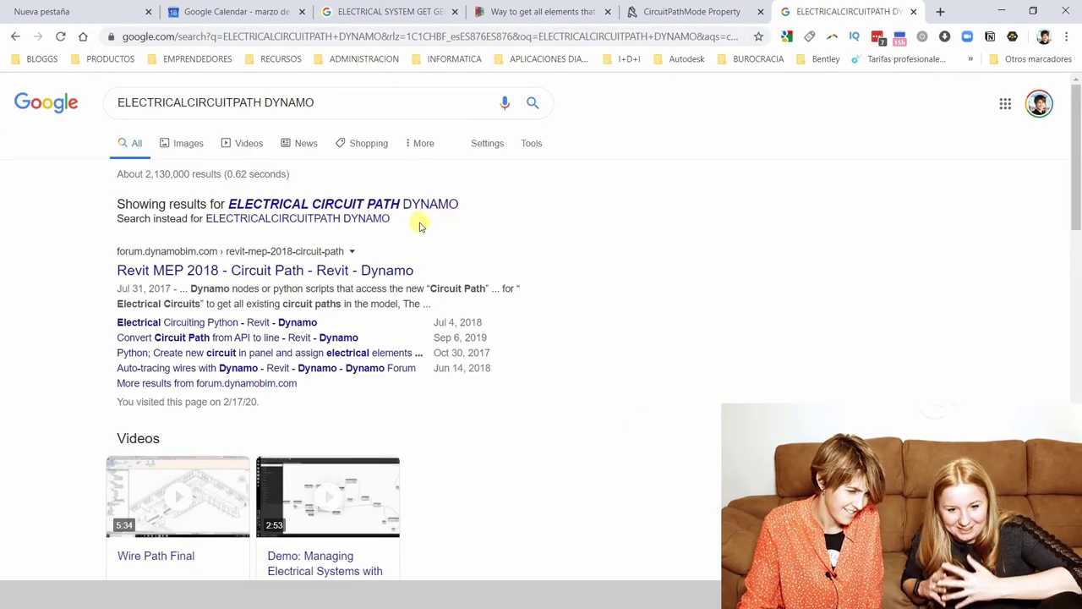
middle_click(397, 270)
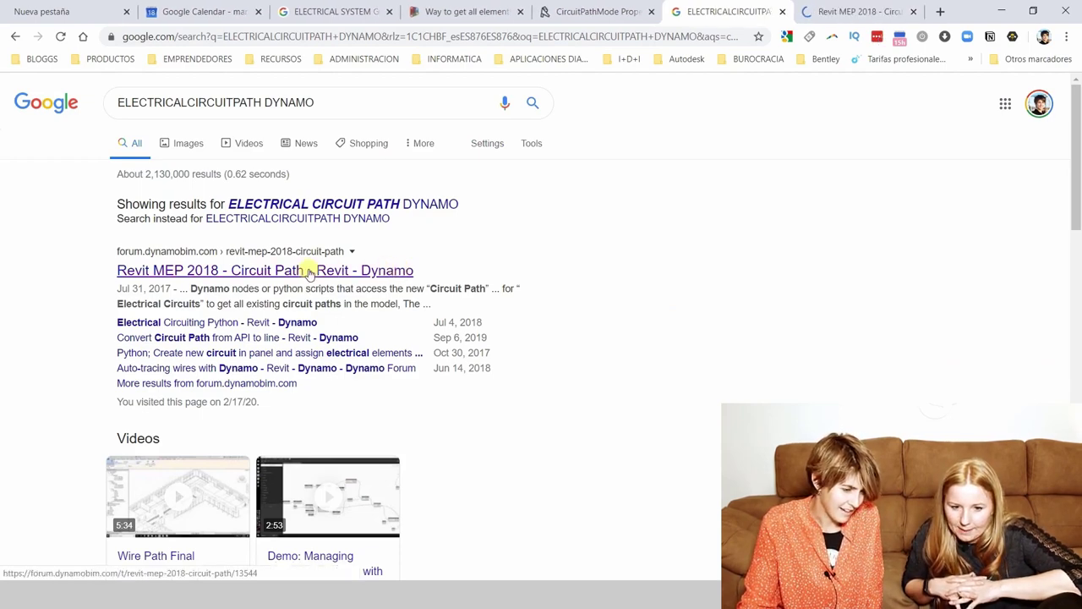
scroll(311, 272, down, 3)
key(ctrl+Tab)
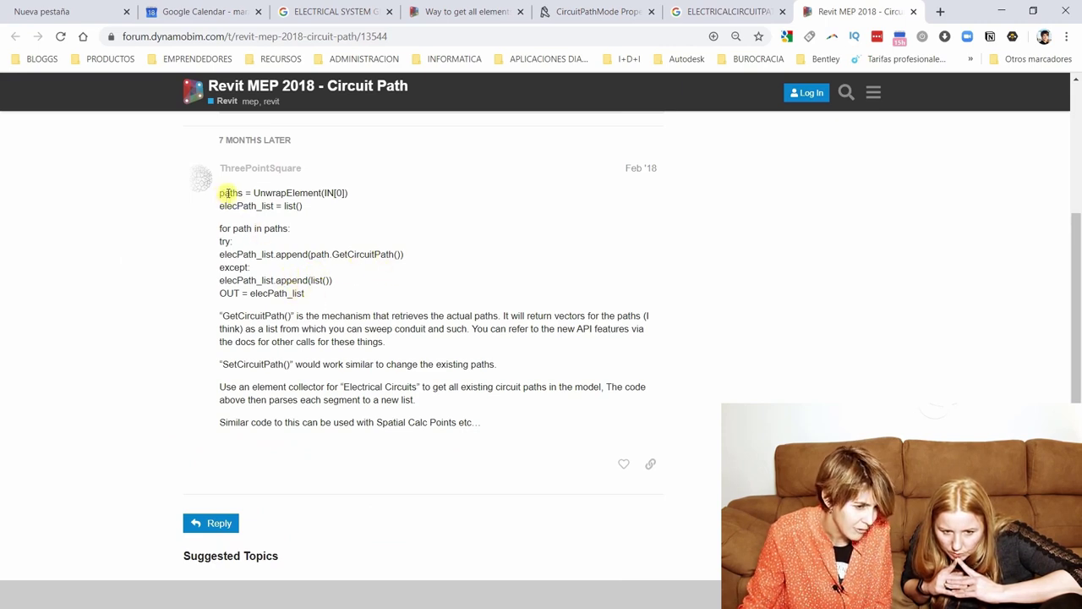
- Select the circuit-path Python code block in the thread's reply
drag(222, 192, 350, 291)
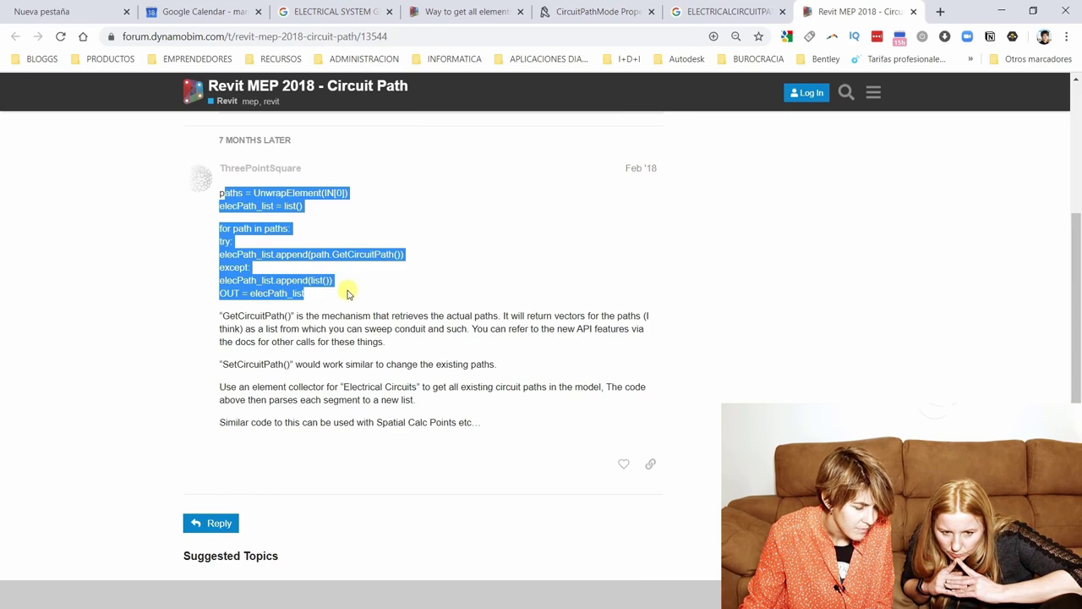
scroll(310, 249, up, 1)
click(279, 282)
scroll(253, 279, up, 1)
scroll(269, 280, up, 1)
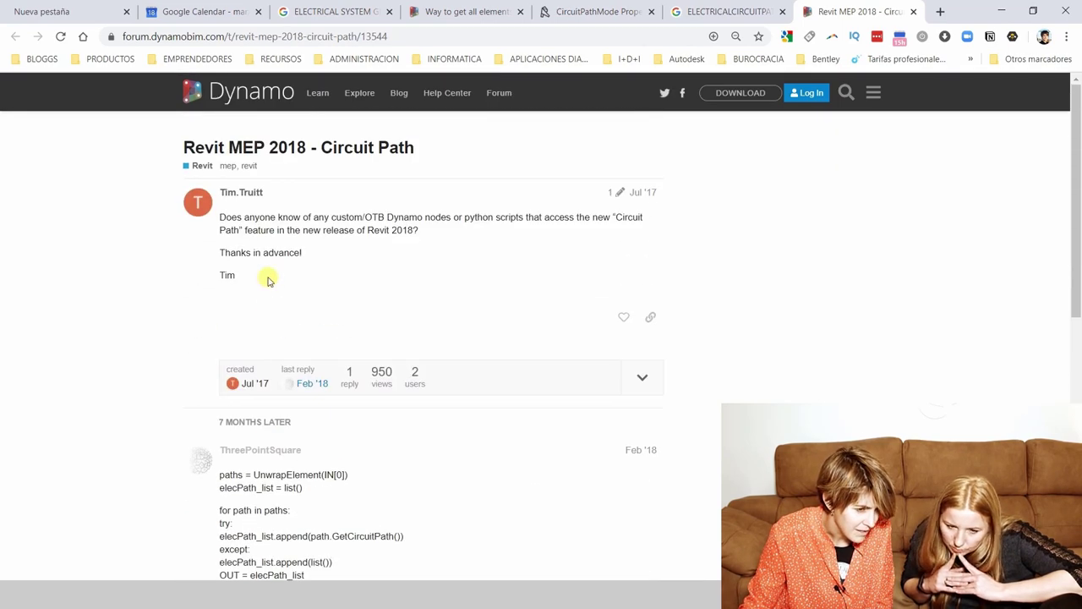
scroll(254, 304, down, 2)
drag(218, 333, 324, 421)
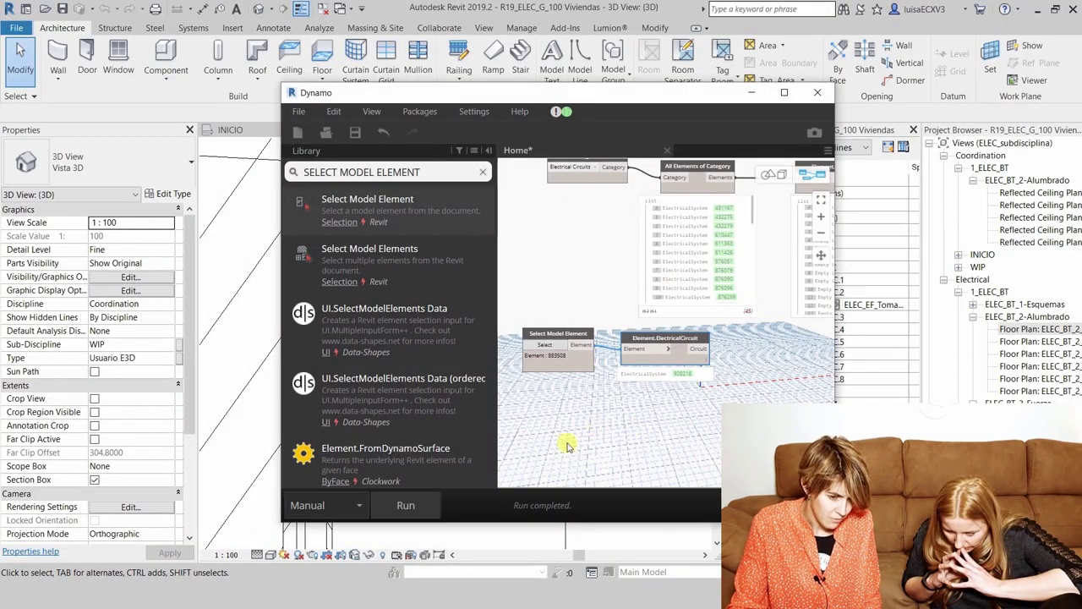
double_click(671, 341)
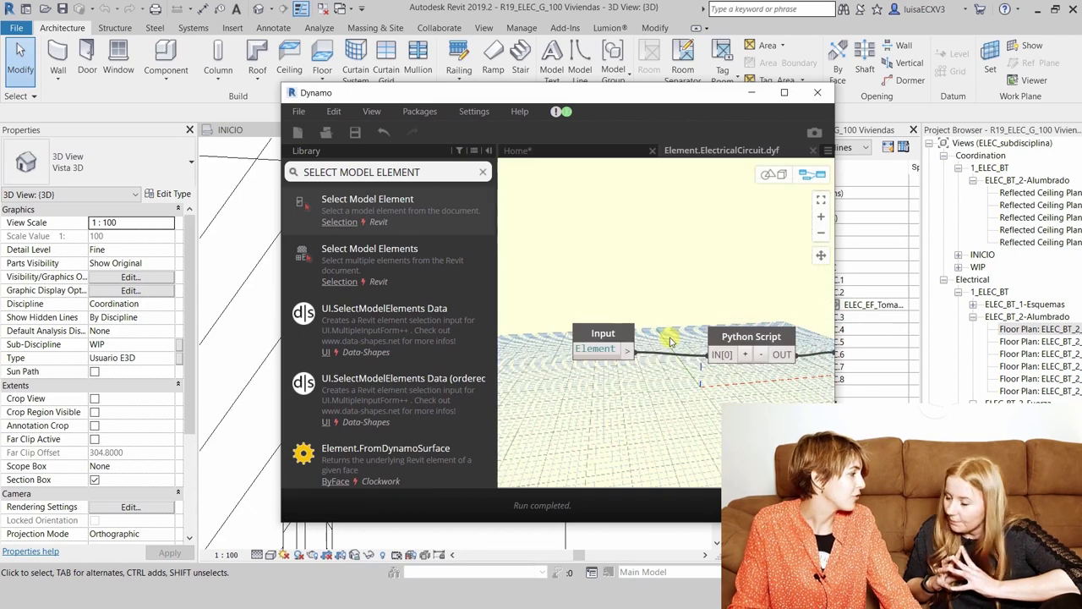
double_click(744, 338)
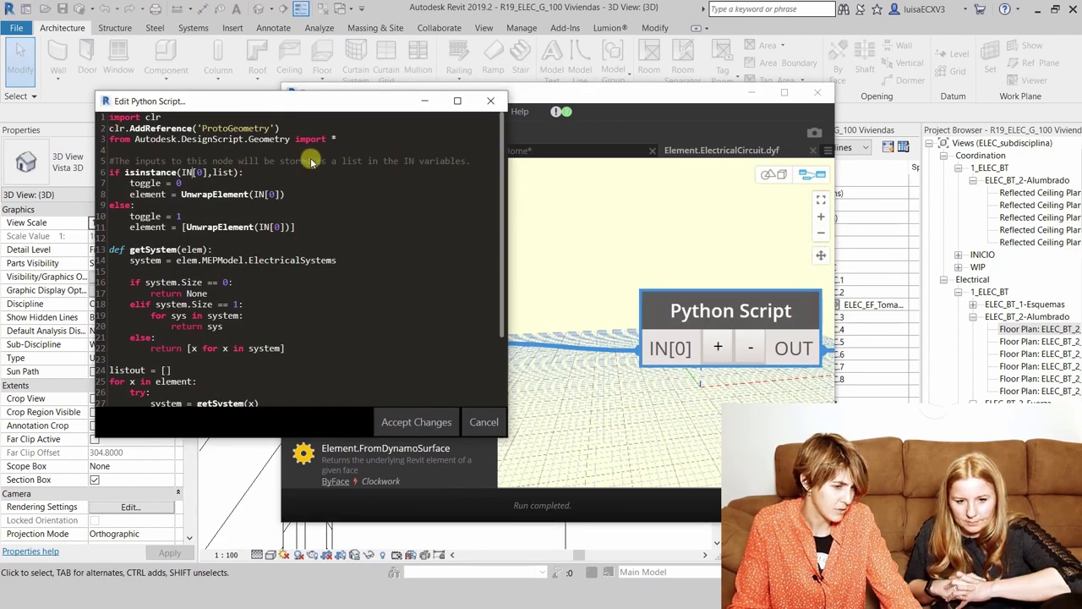
key(alt+Tab)
click(685, 529)
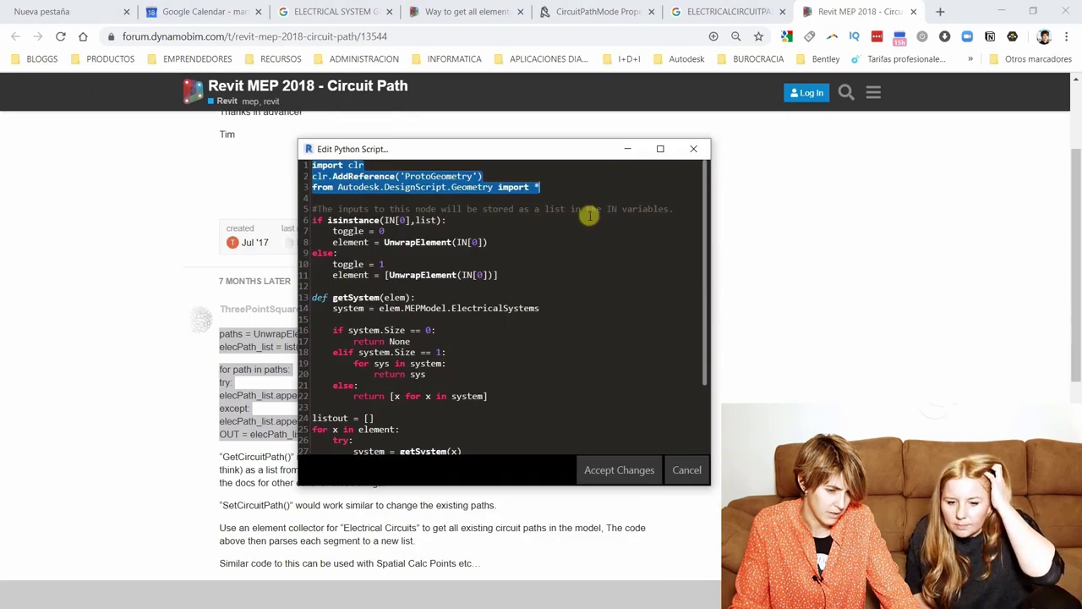
click(694, 148)
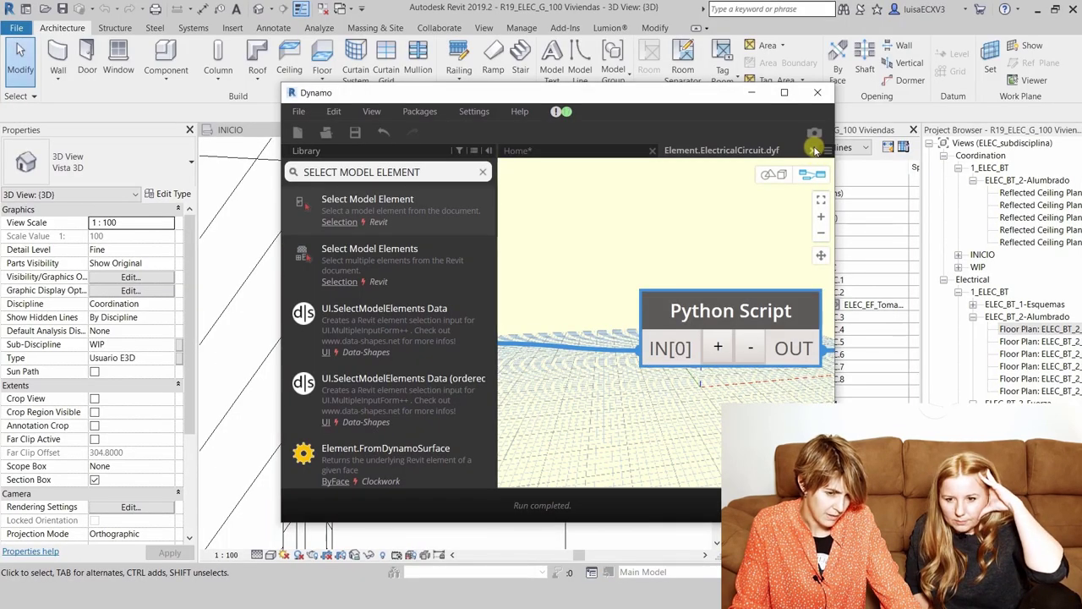
click(802, 152)
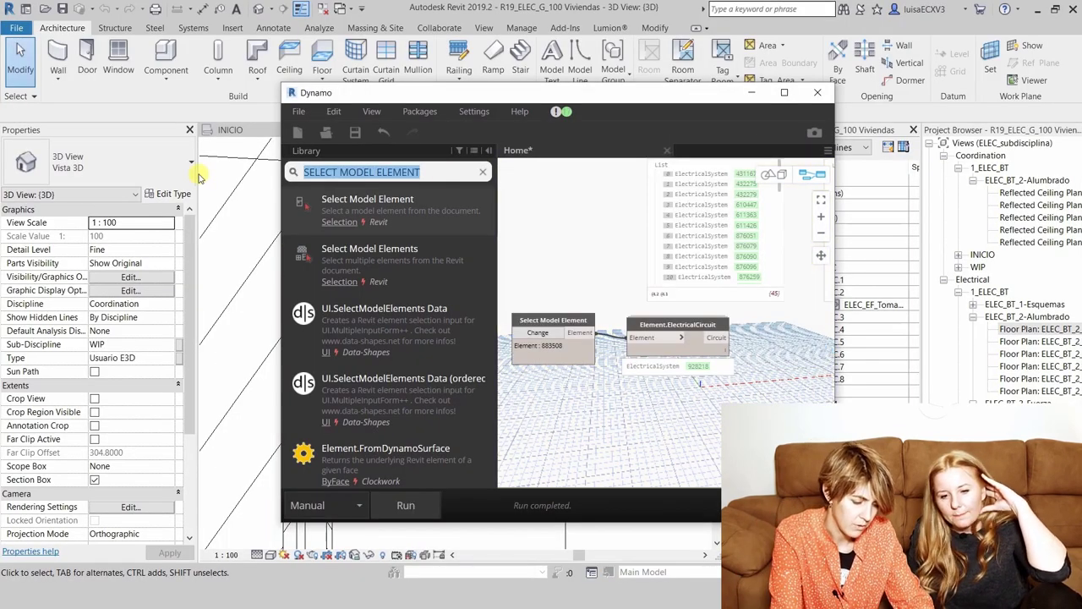
- Place a Python Script node from a 'PYTHON' library search, view its code, and shift it right
text(PYTHON)
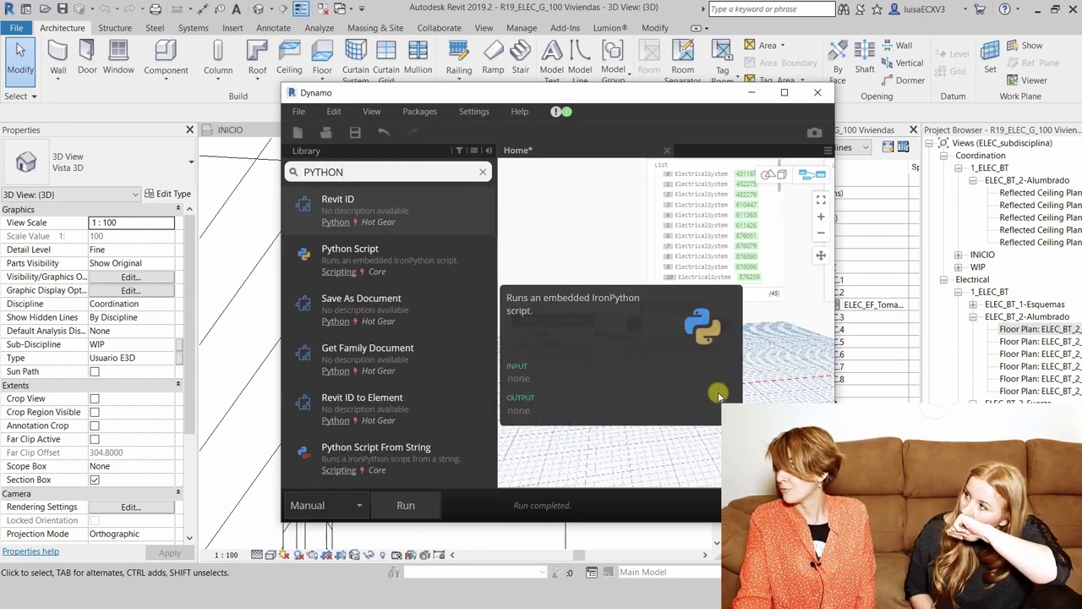
click(668, 594)
scroll(627, 404, up, 3)
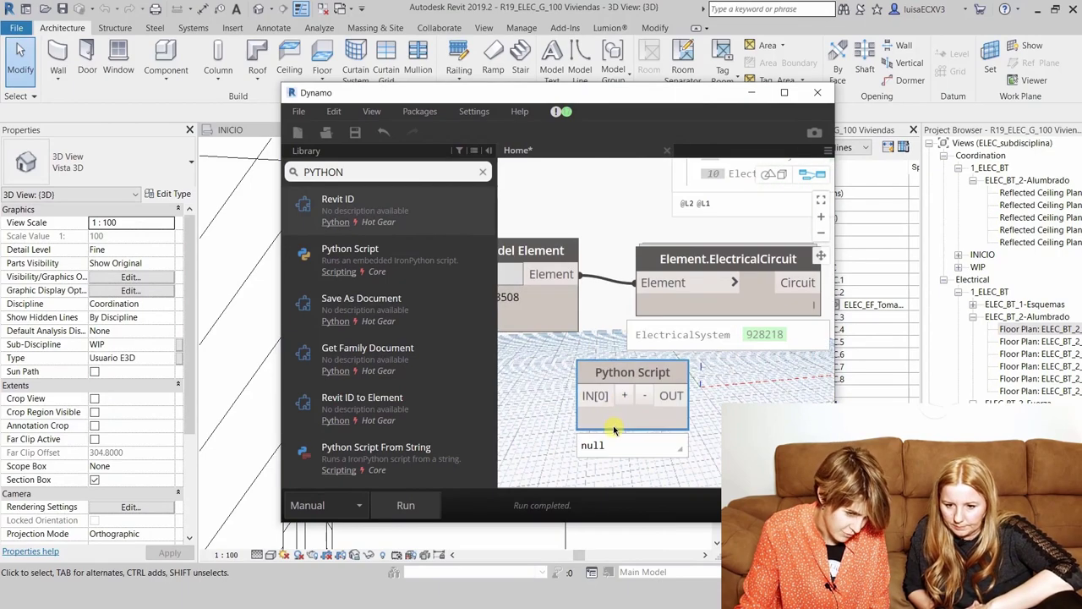
double_click(620, 419)
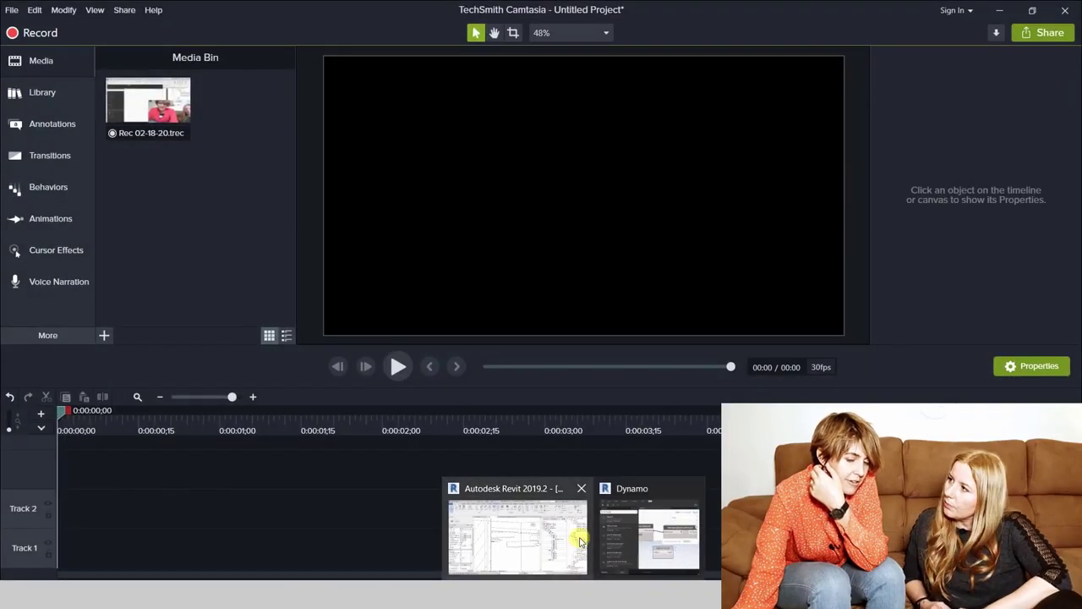
click(622, 526)
scroll(647, 398, down, 1)
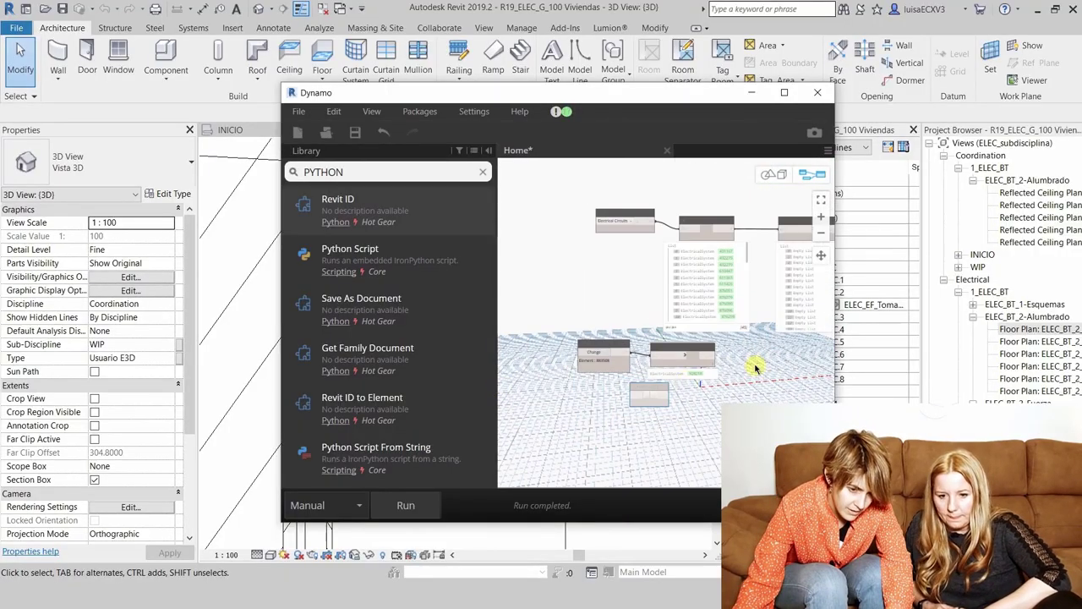
scroll(656, 387, down, 1)
drag(702, 404, 788, 380)
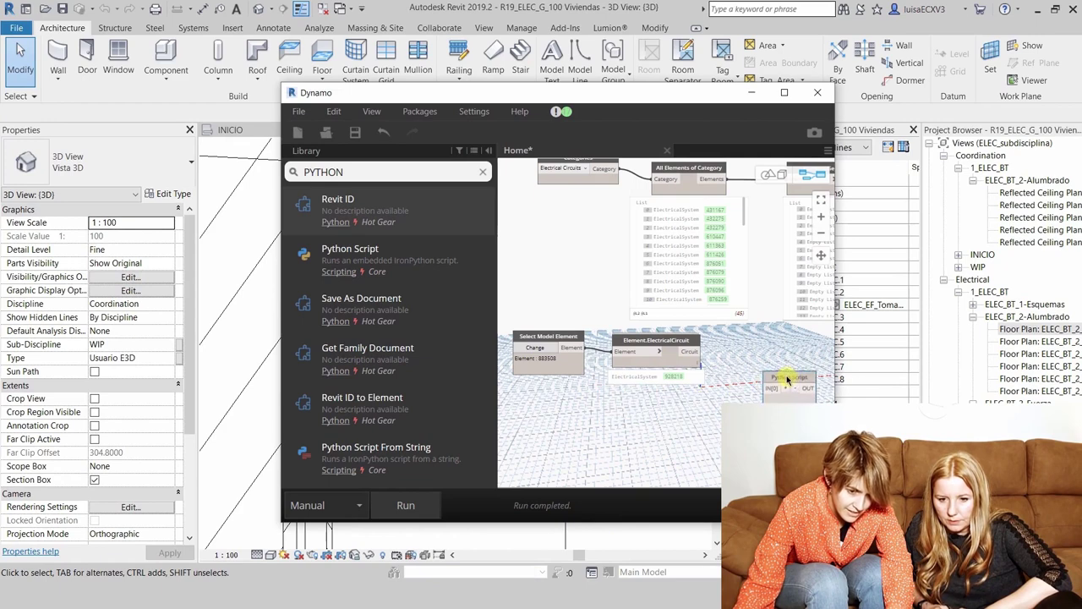
- Delete the Element.Geometry node and add a Code Block 'I[0];' for the first circuit
scroll(456, 237, down, 2)
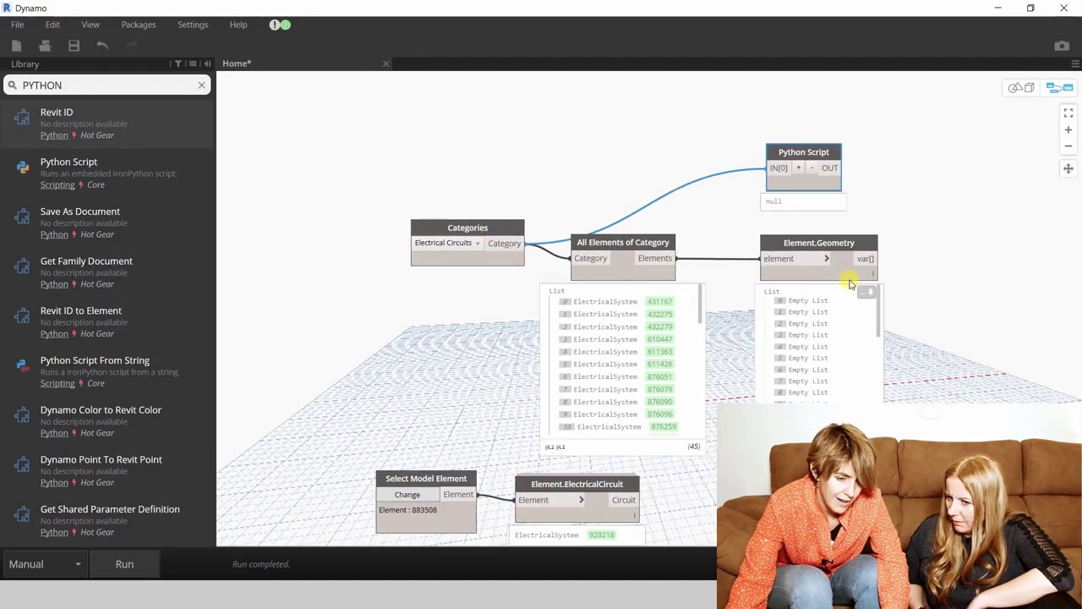
click(856, 279)
key(Delete)
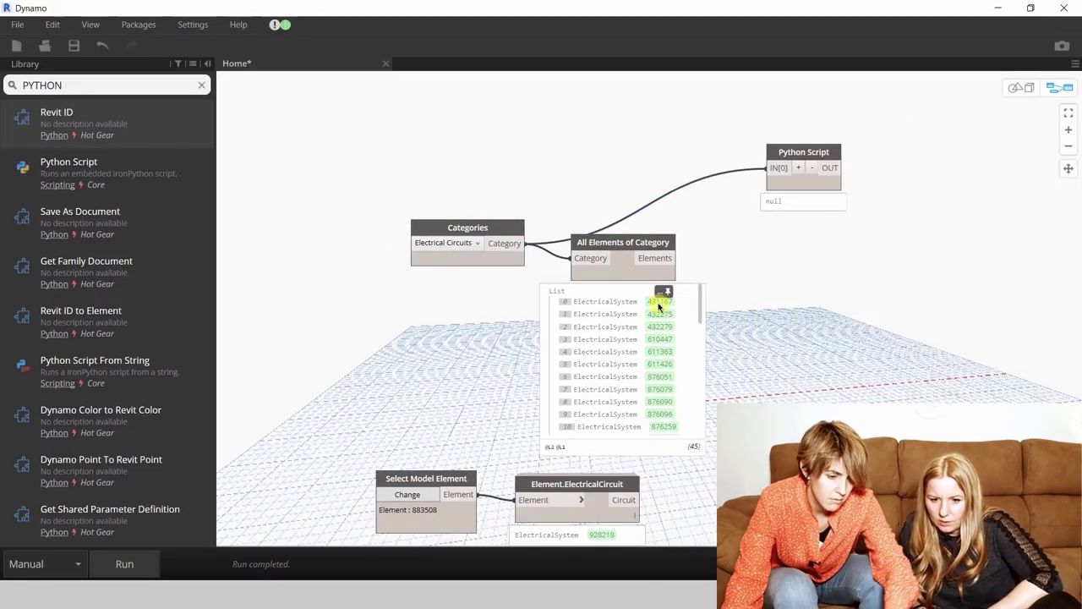
double_click(737, 283)
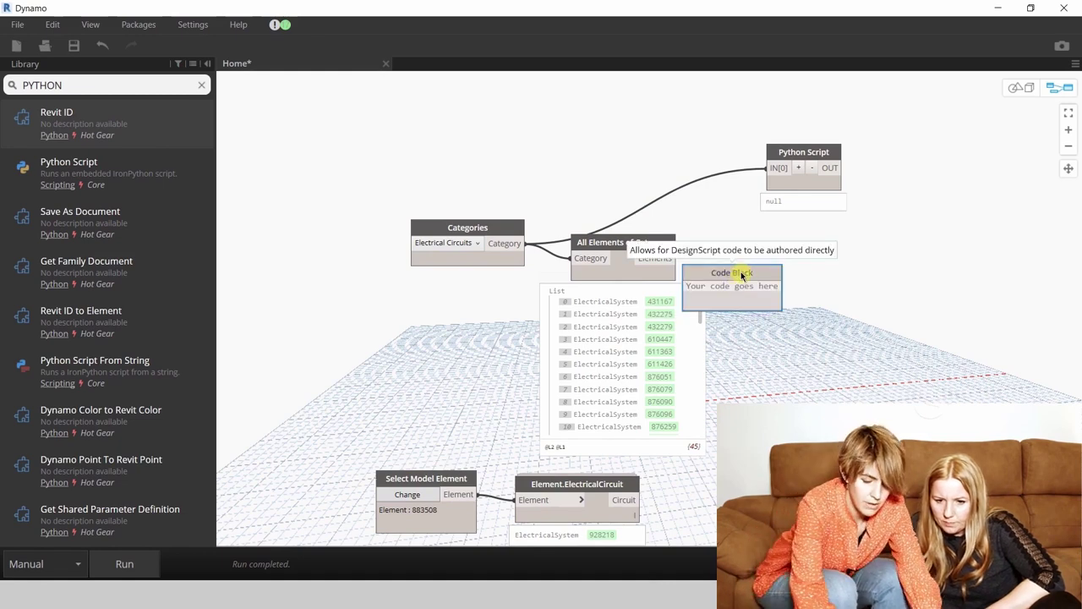
text(I[0];)
click(544, 256)
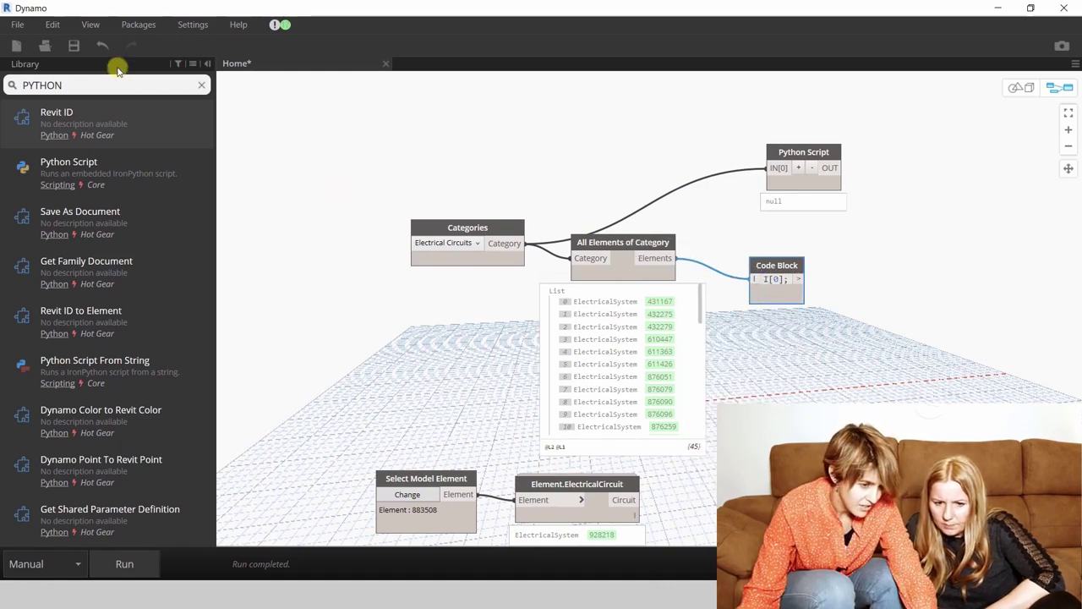
- Add an Element.Parameters node fed by the Code Block output
text(EL)
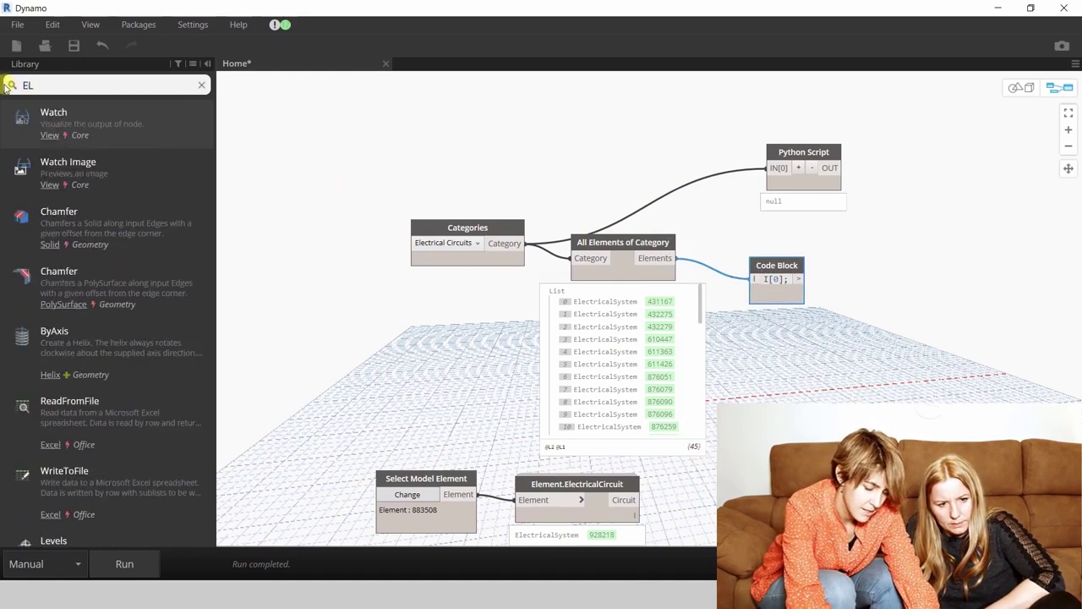
text(EMENT)
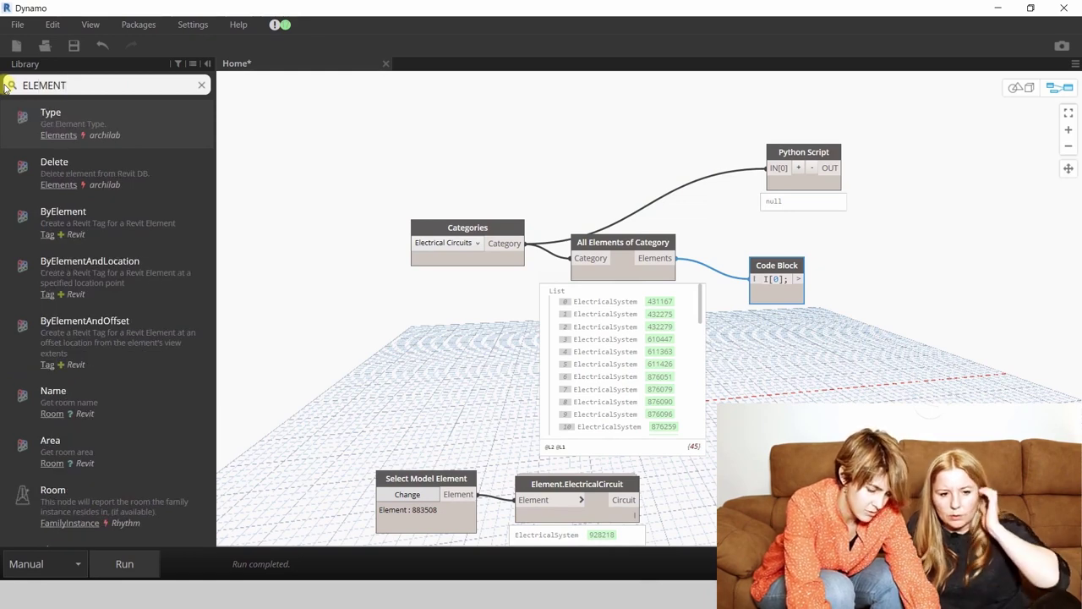
text(.PARA)
click(65, 111)
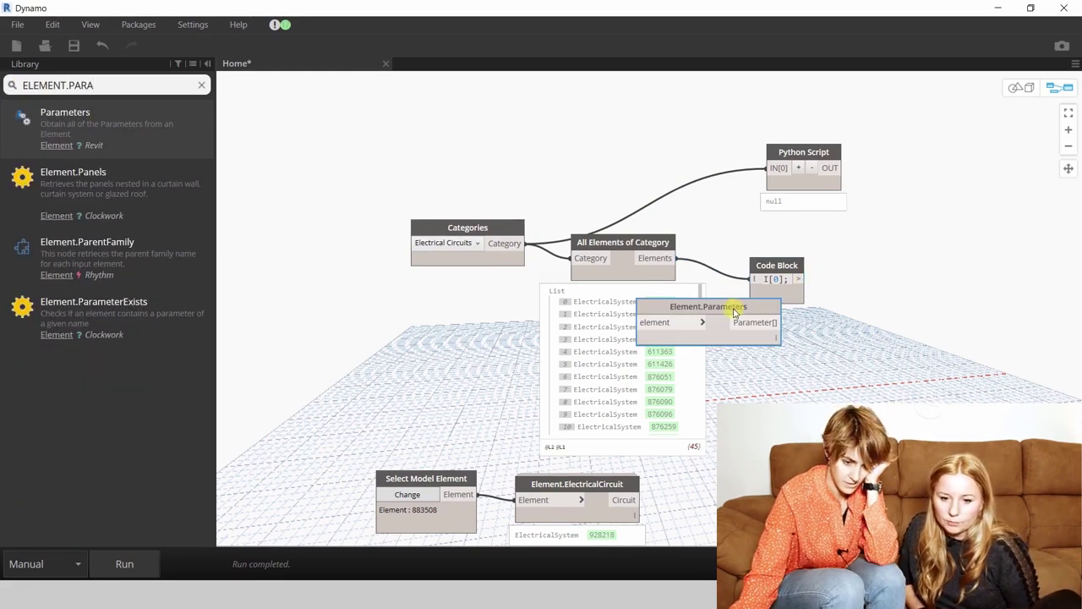
mouse_move(733, 309)
mouse_down()
mouse_move(932, 275)
mouse_move(950, 285)
mouse_up()
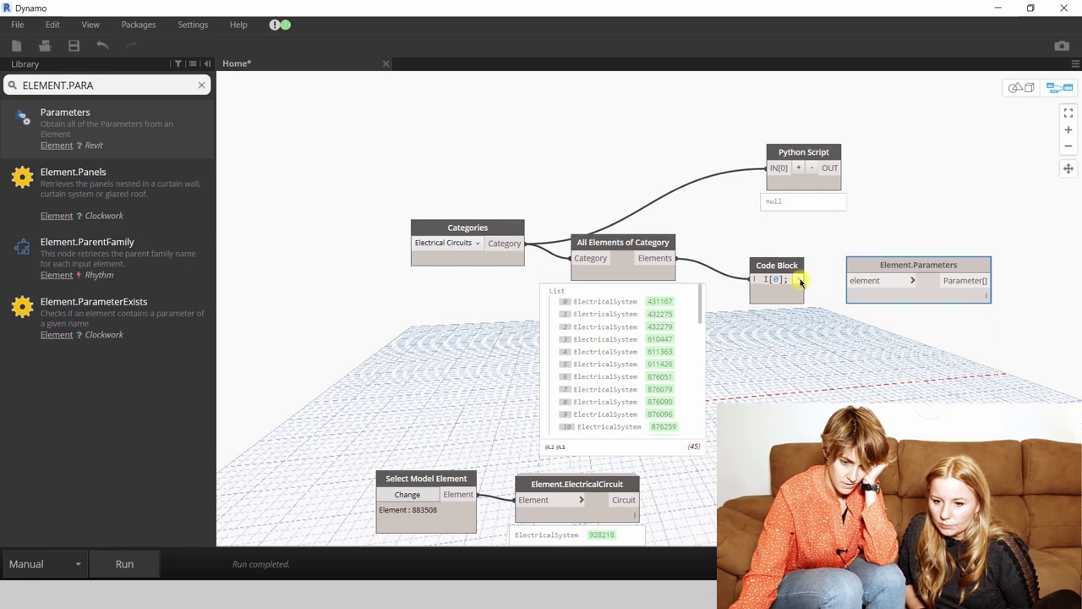
click(862, 286)
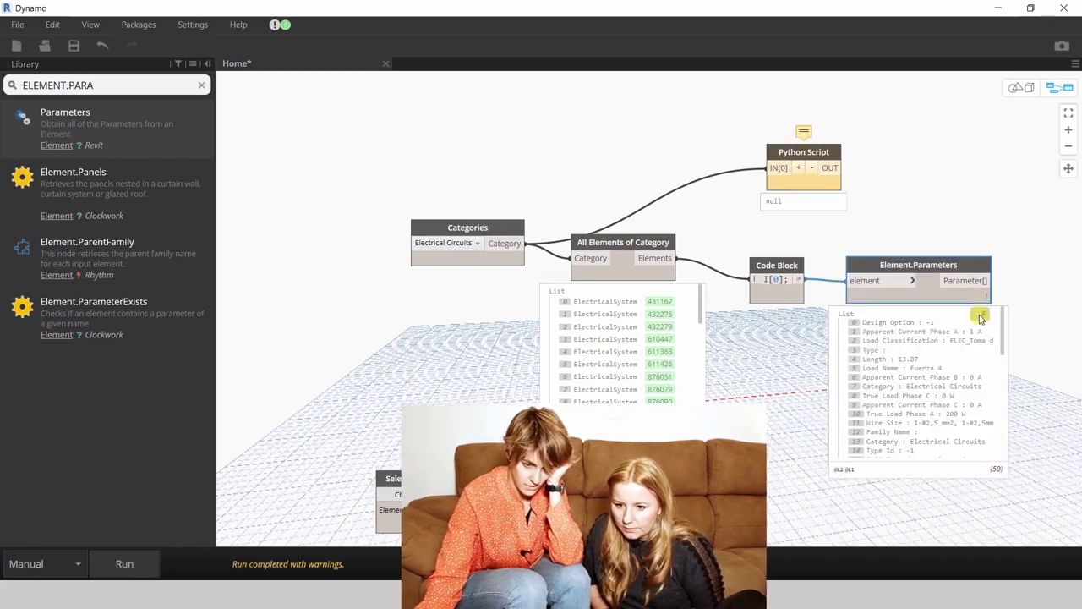
- Scroll through the first circuit's Element.Parameters preview list
scroll(1013, 412, up, 2)
scroll(1013, 413, up, 1)
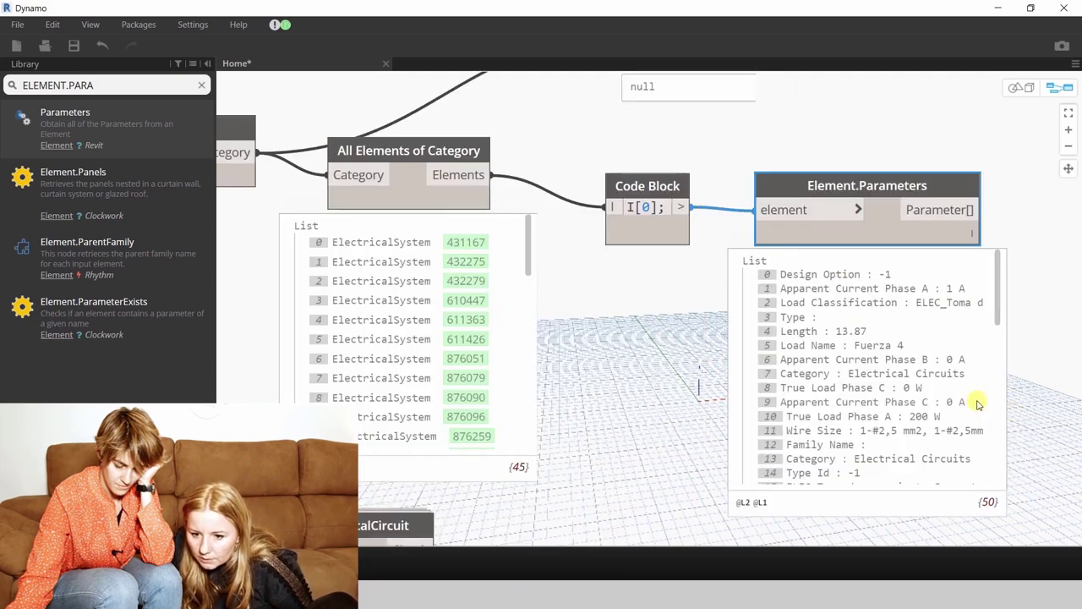
scroll(942, 391, down, 3)
scroll(942, 391, down, 3)
scroll(946, 394, down, 1)
scroll(946, 394, down, 4)
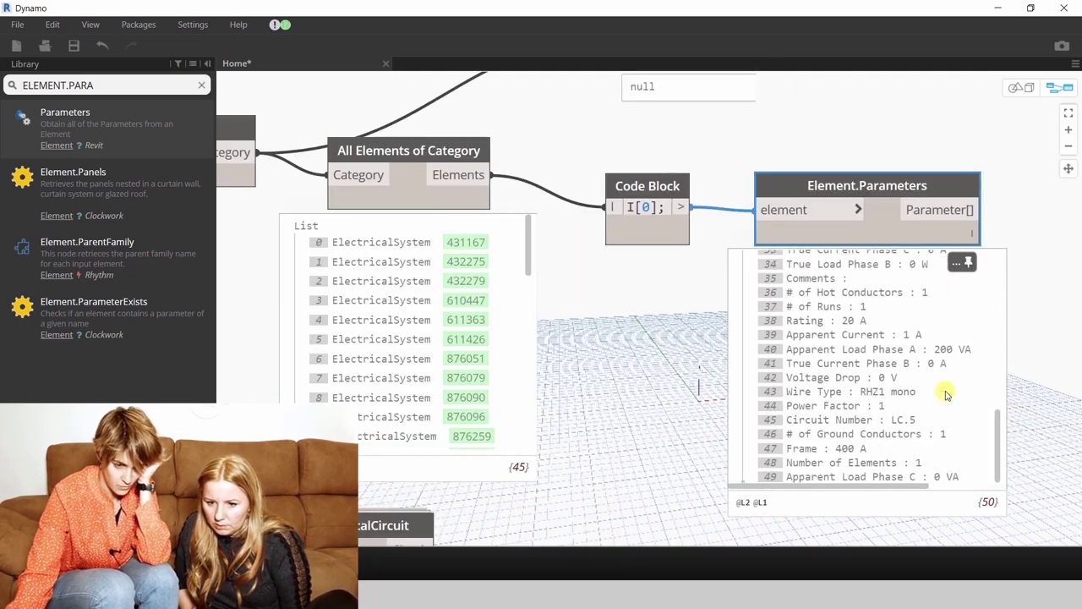
scroll(944, 393, down, 1)
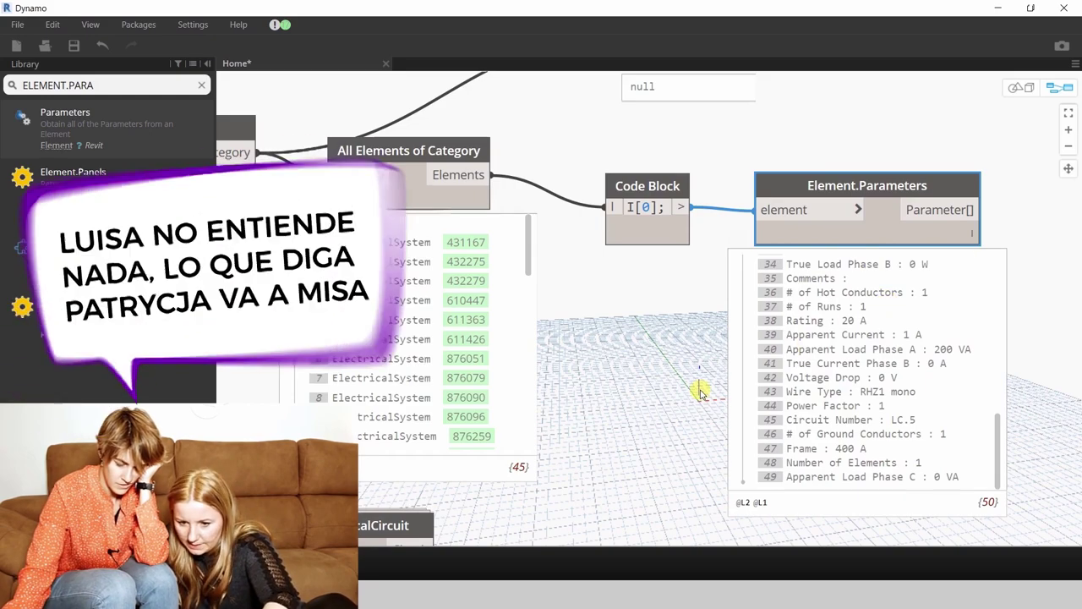
scroll(903, 366, up, 4)
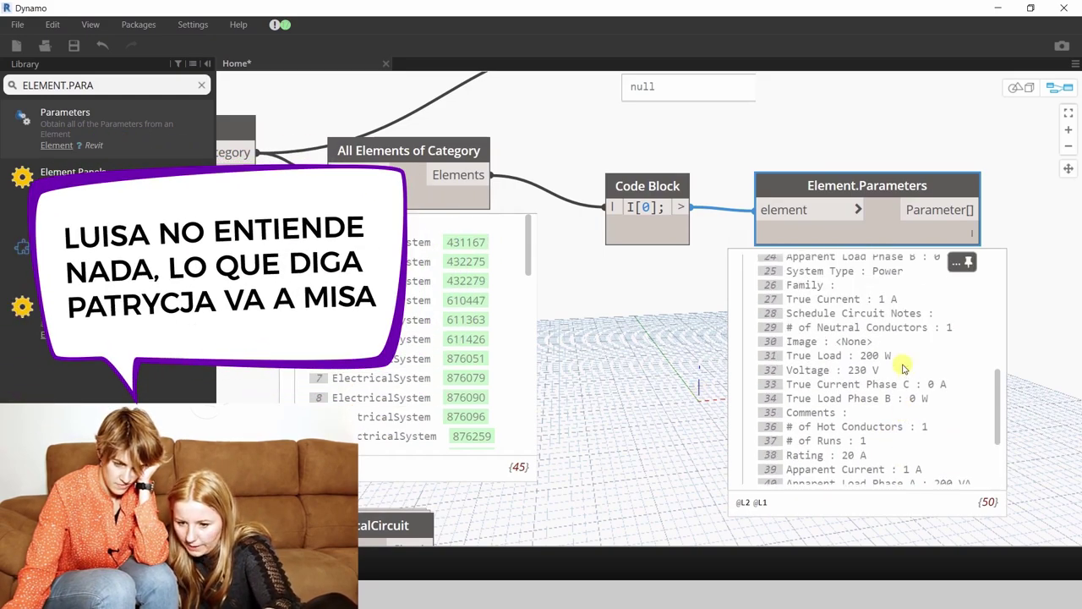
scroll(899, 296, up, 3)
scroll(899, 296, up, 4)
scroll(610, 379, down, 3)
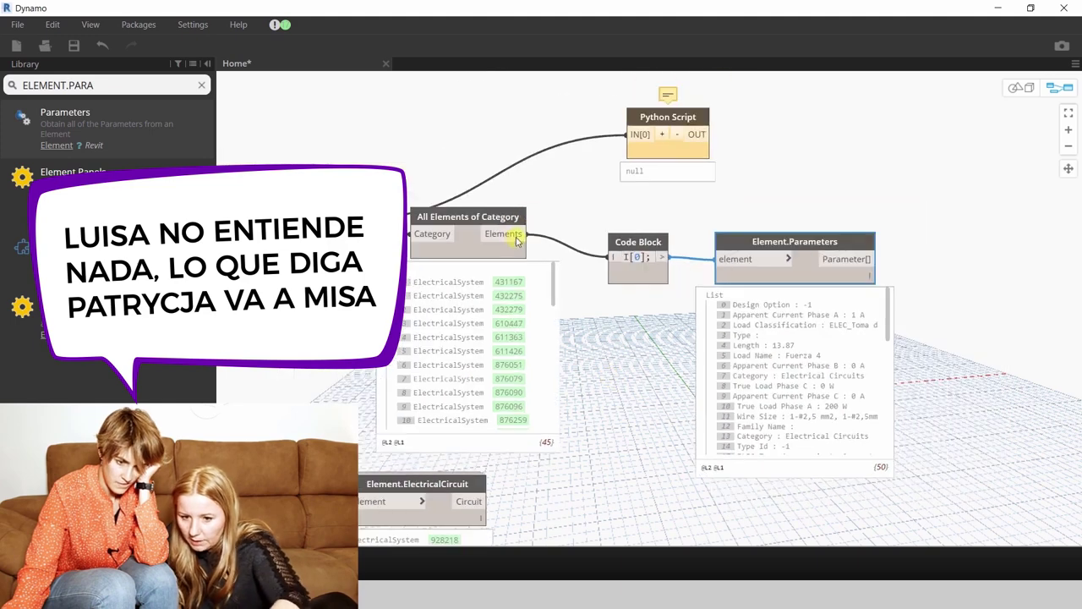
- Wire the Code Block's first circuit into the Python Script's IN[0] input
drag(664, 256, 637, 136)
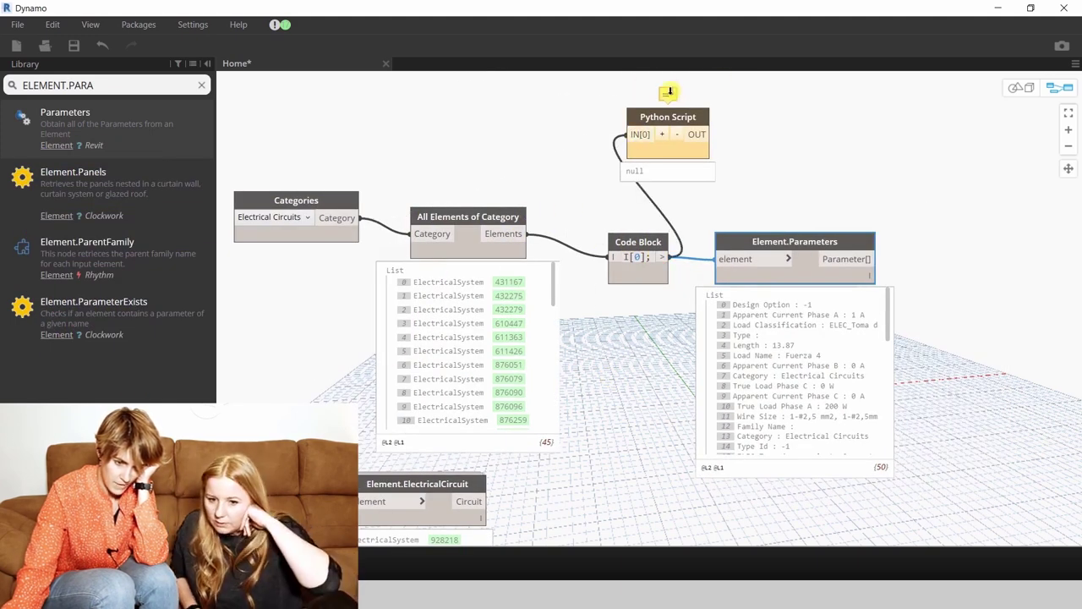
scroll(780, 324, down, 2)
scroll(805, 164, up, 1)
scroll(804, 164, up, 2)
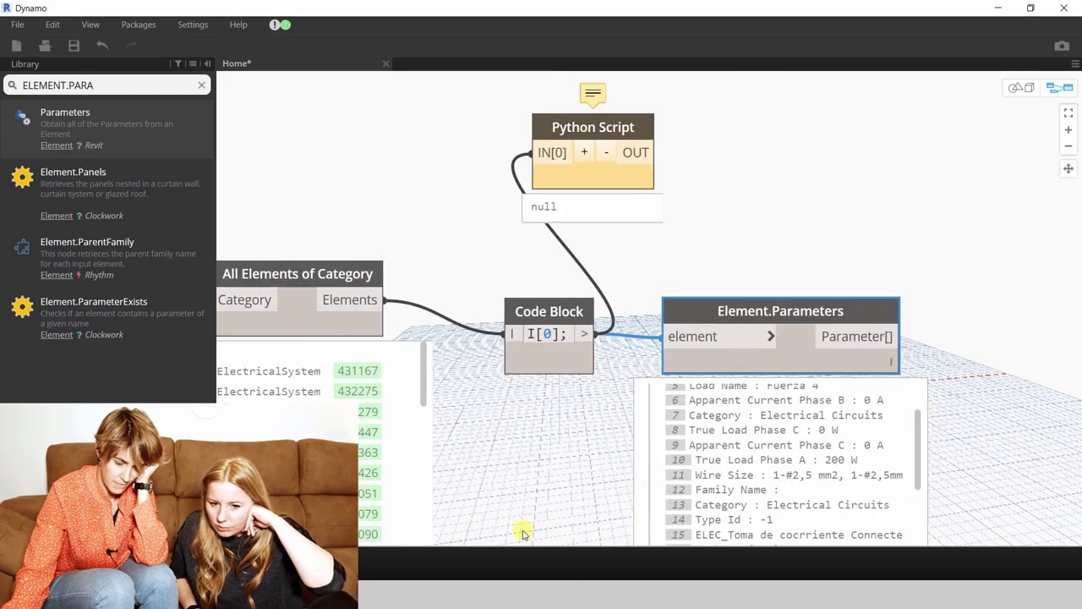
scroll(524, 533, down, 4)
scroll(640, 362, up, 2)
mouse_move(593, 94)
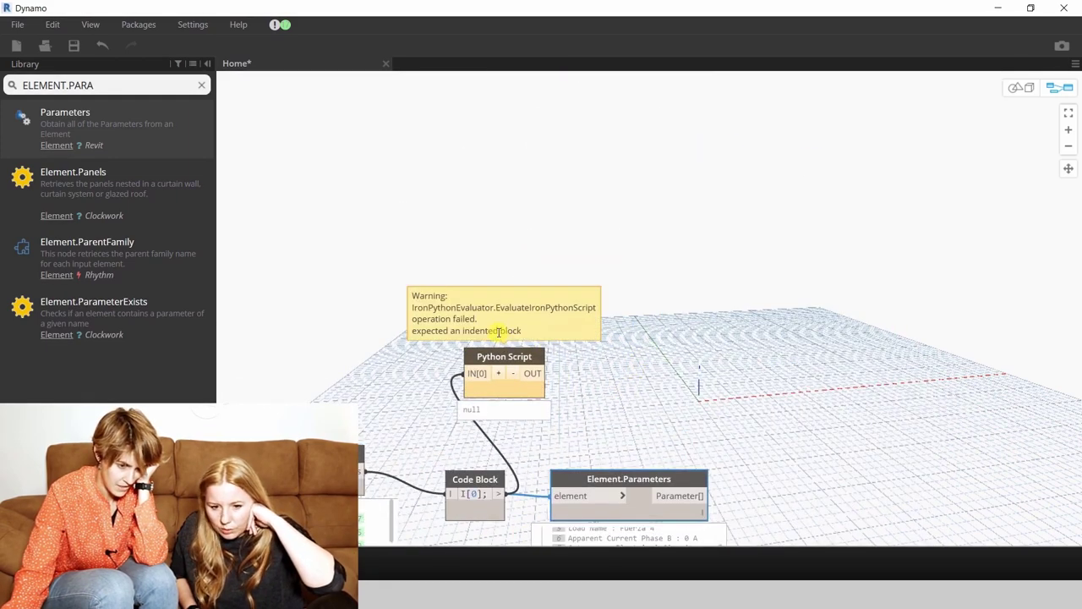
- Re-indent the try/except lines in the Python Script editor and accept the changes
double_click(515, 391)
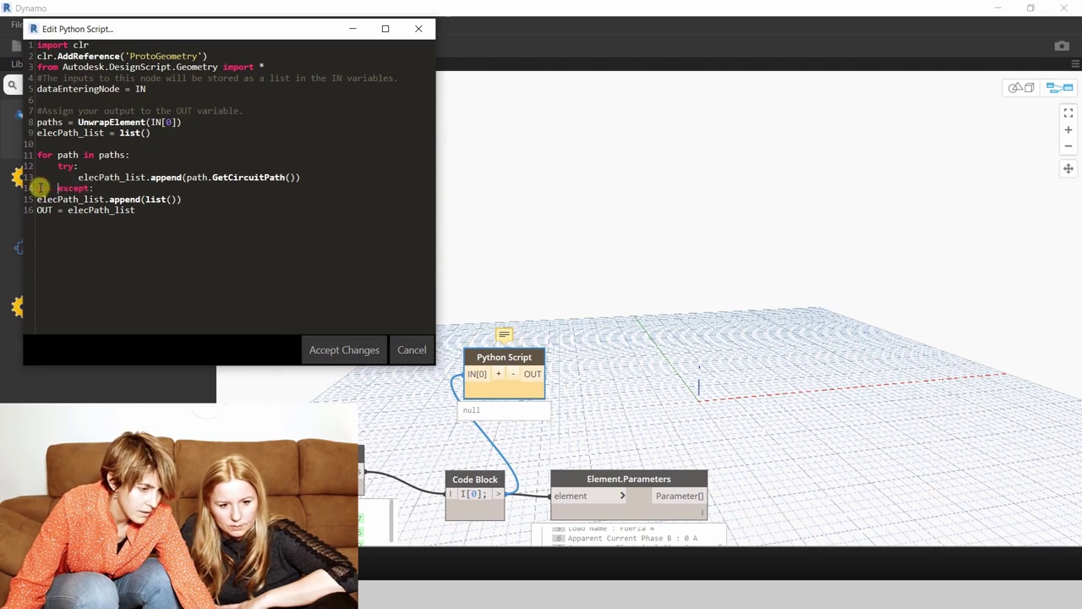
click(342, 357)
mouse_move(505, 336)
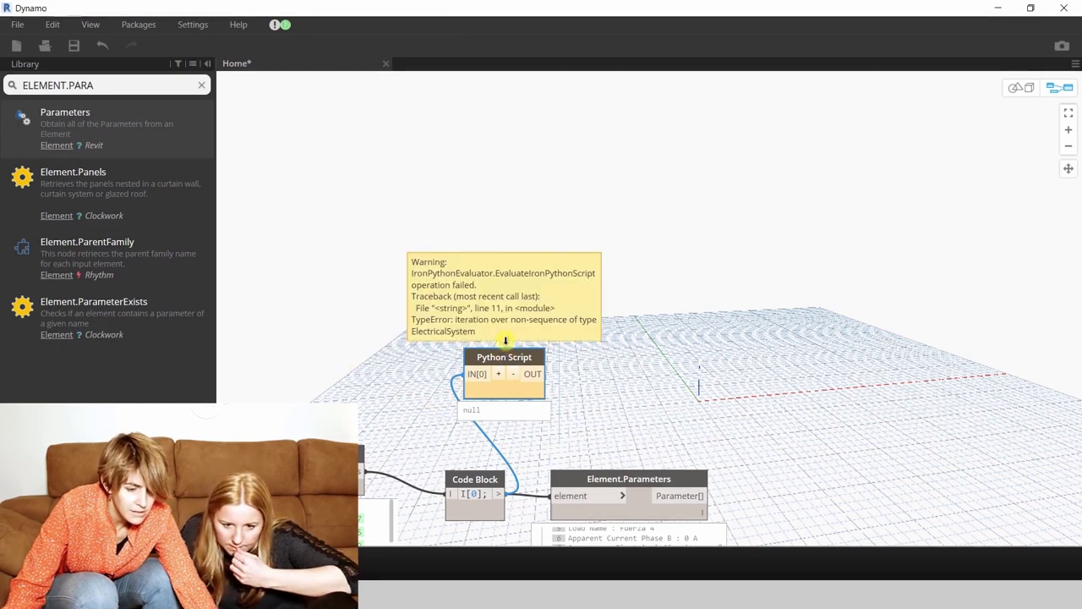
scroll(510, 359, up, 2)
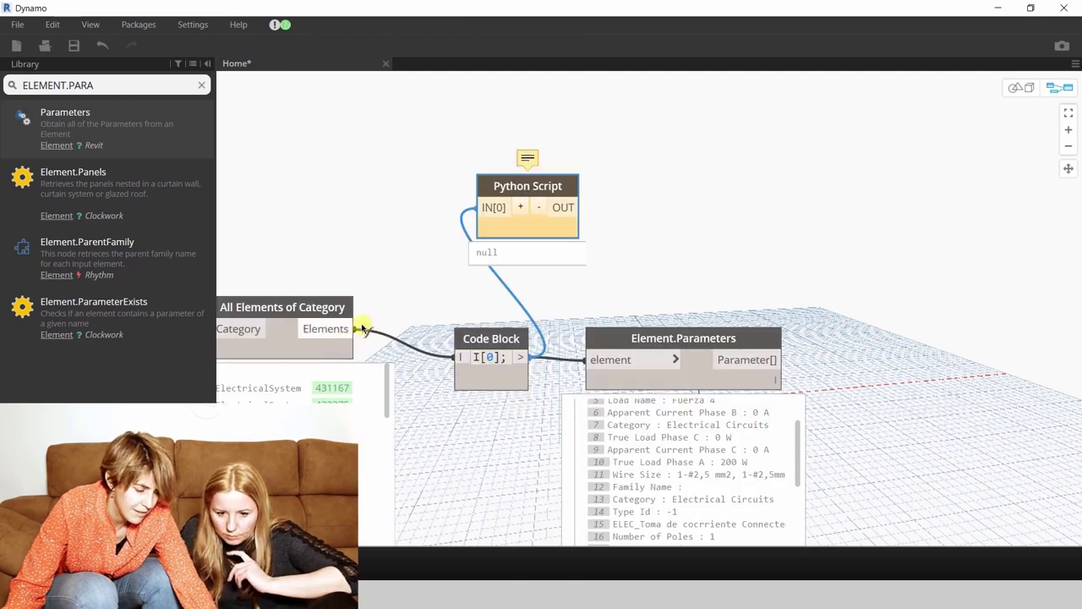
- Connect All Elements of Category's circuits to the Python Script and review its 240 point lists
click(482, 207)
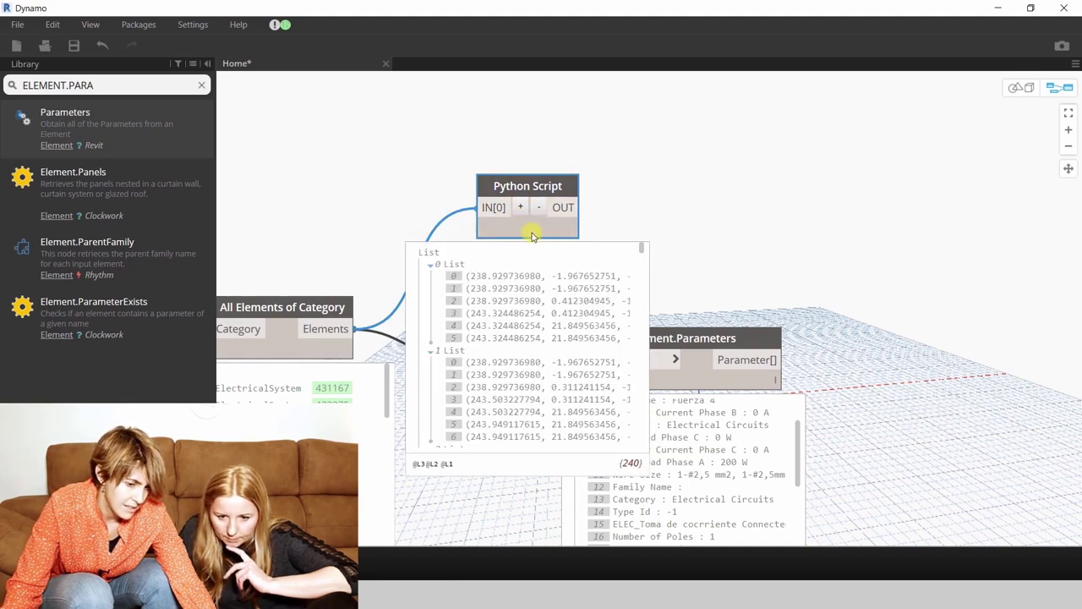
scroll(591, 194, down, 3)
scroll(640, 161, up, 4)
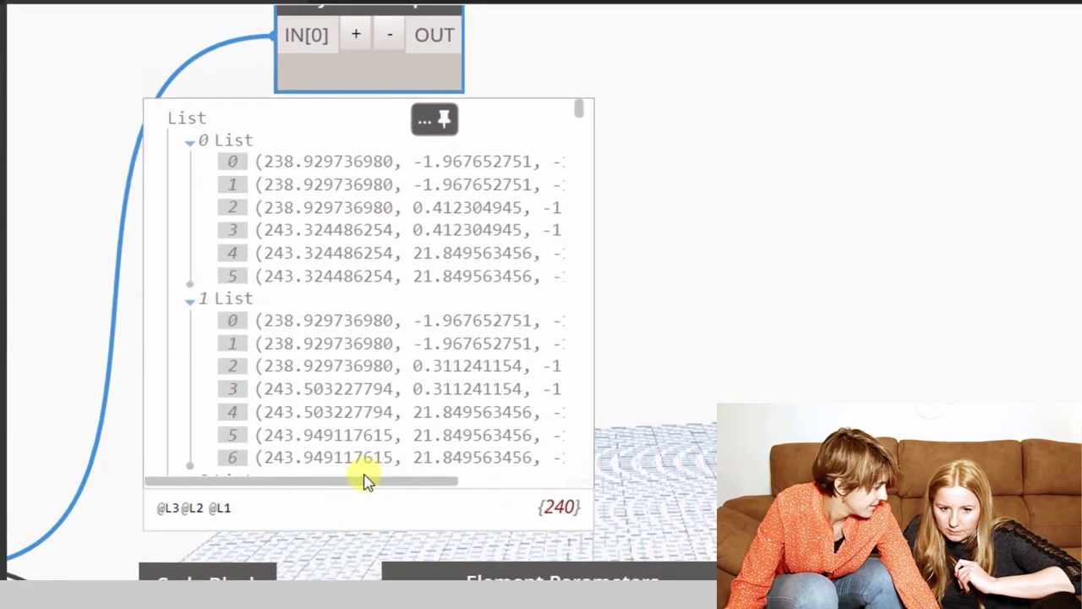
scroll(322, 385, down, 2)
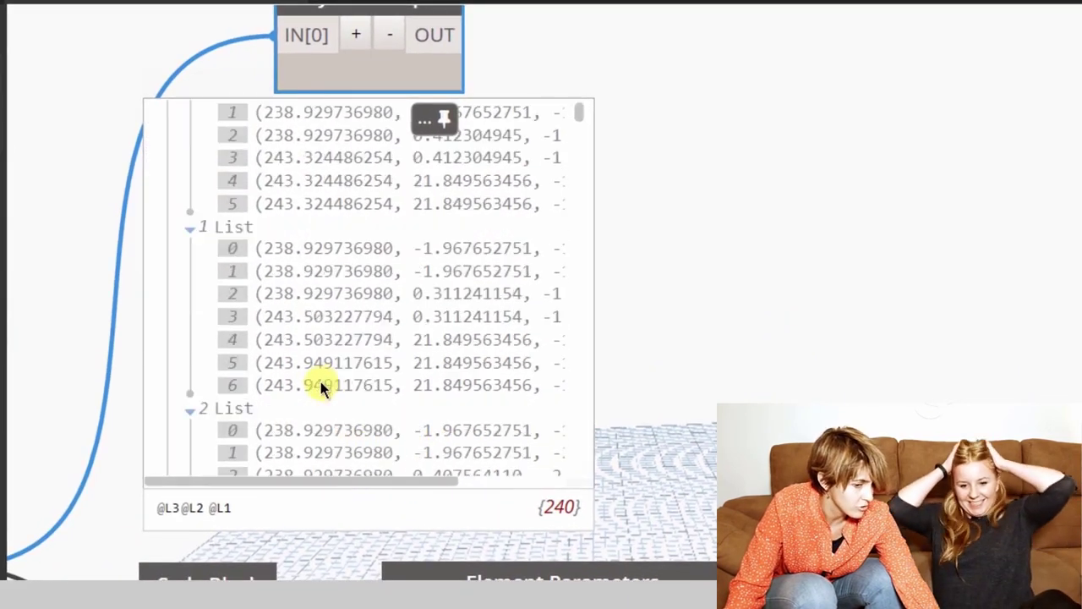
scroll(321, 385, down, 5)
scroll(321, 385, down, 5)
scroll(321, 385, down, 5)
scroll(320, 384, down, 5)
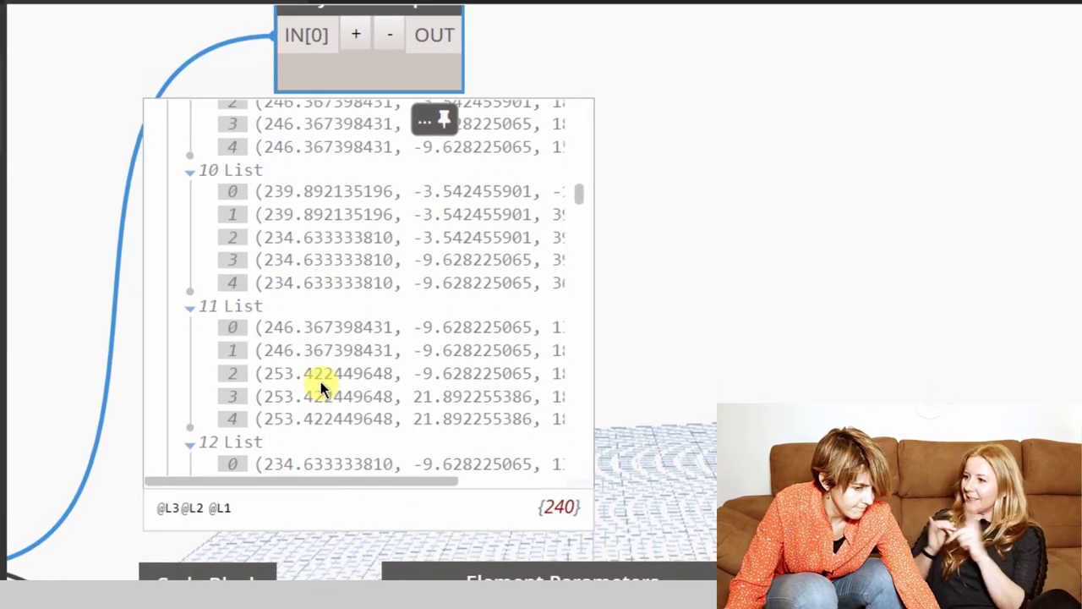
scroll(321, 381, up, 5)
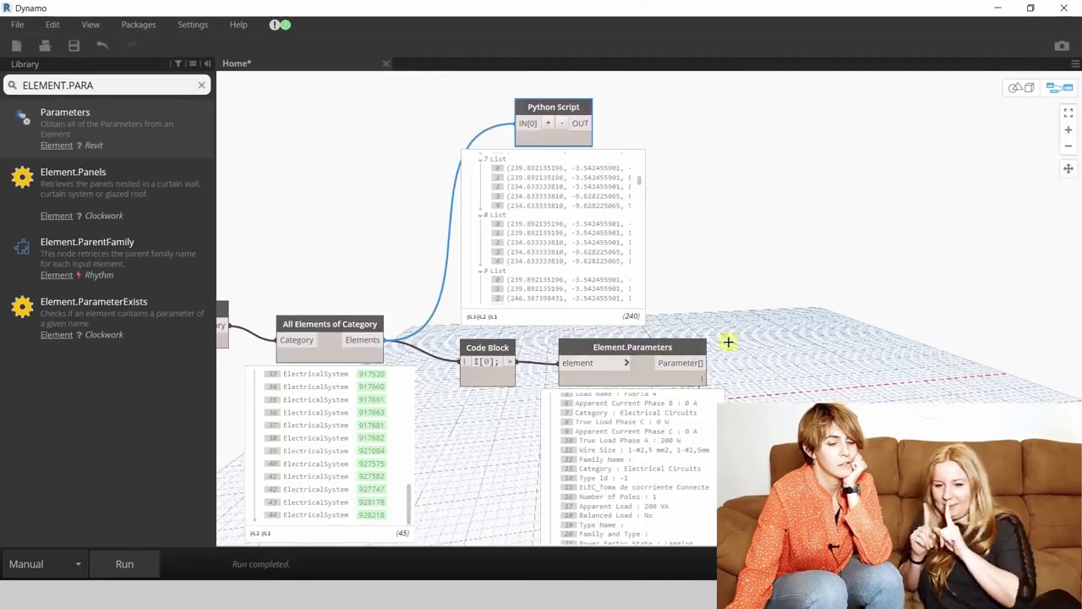
- Check the forum post details in Chrome, then return to the Dynamo window
drag(755, 335, 525, 379)
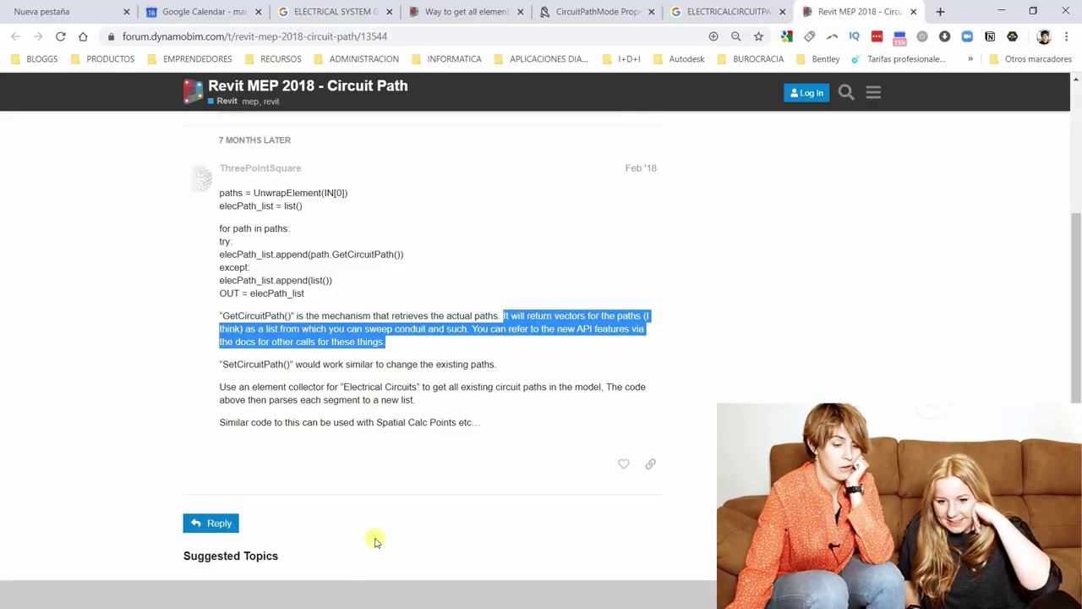
click(433, 414)
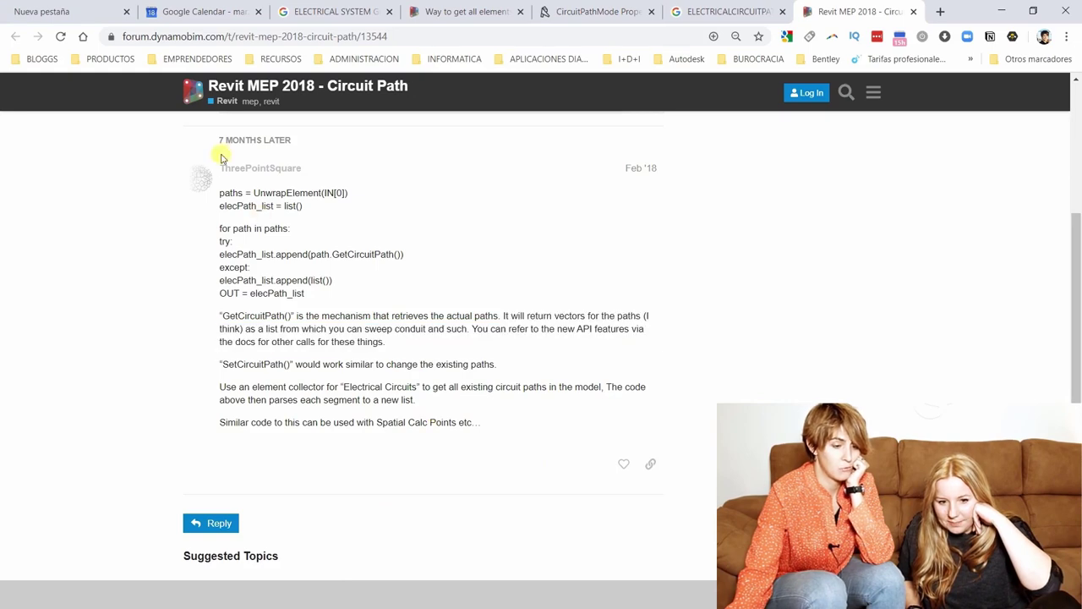
double_click(253, 169)
drag(251, 168, 223, 166)
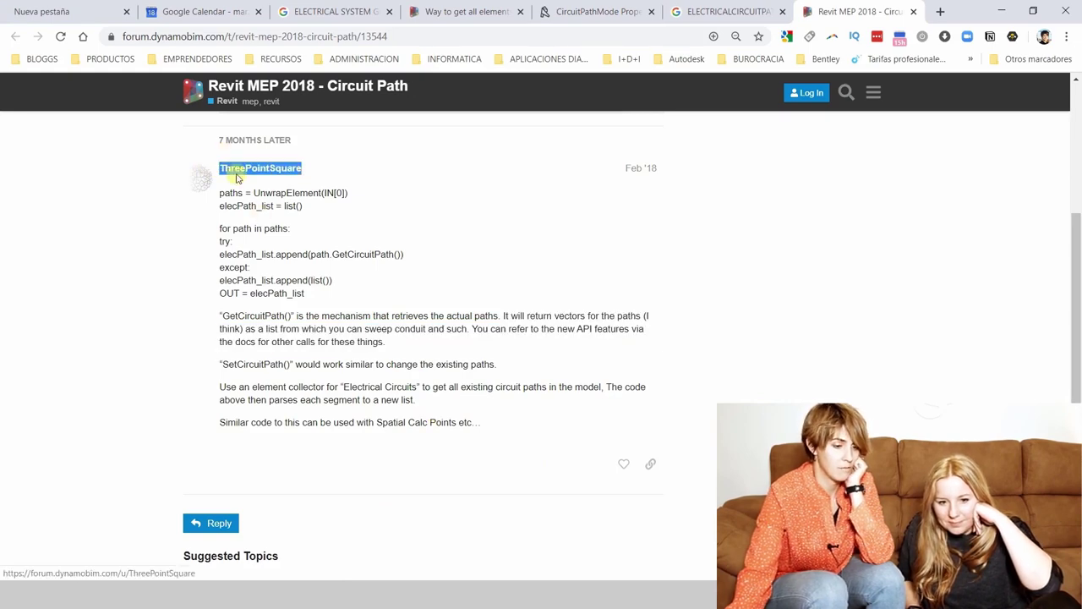
click(239, 180)
scroll(356, 330, up, 3)
scroll(541, 541, down, 1)
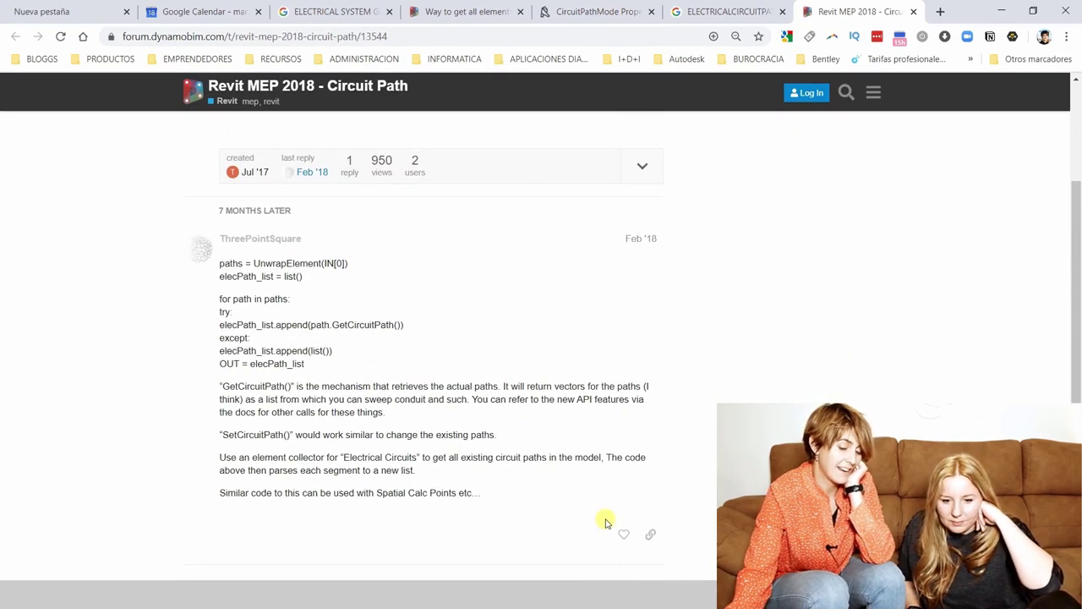
click(580, 582)
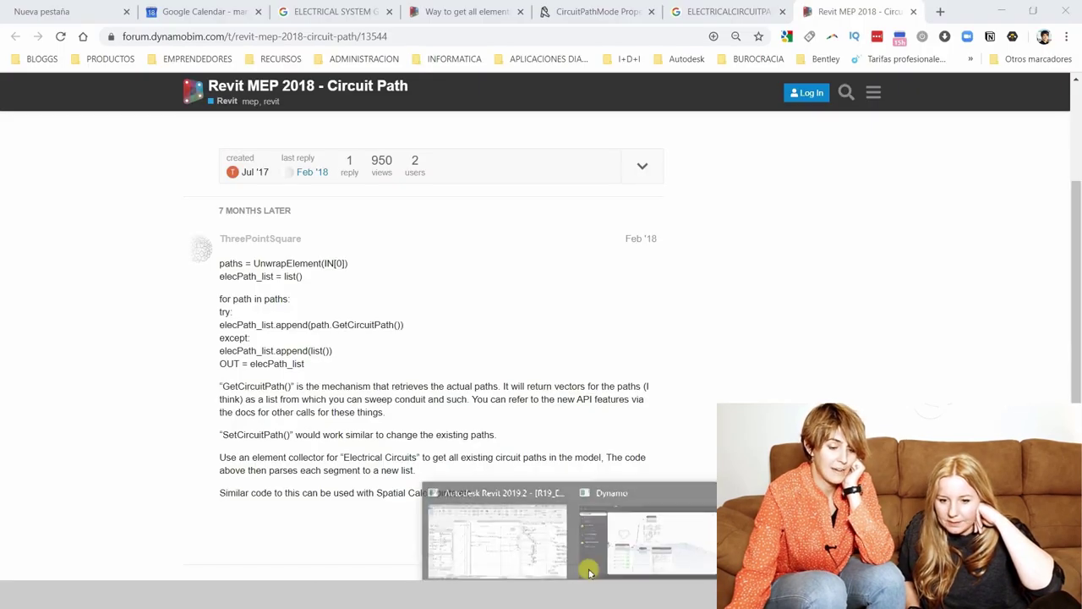
click(621, 537)
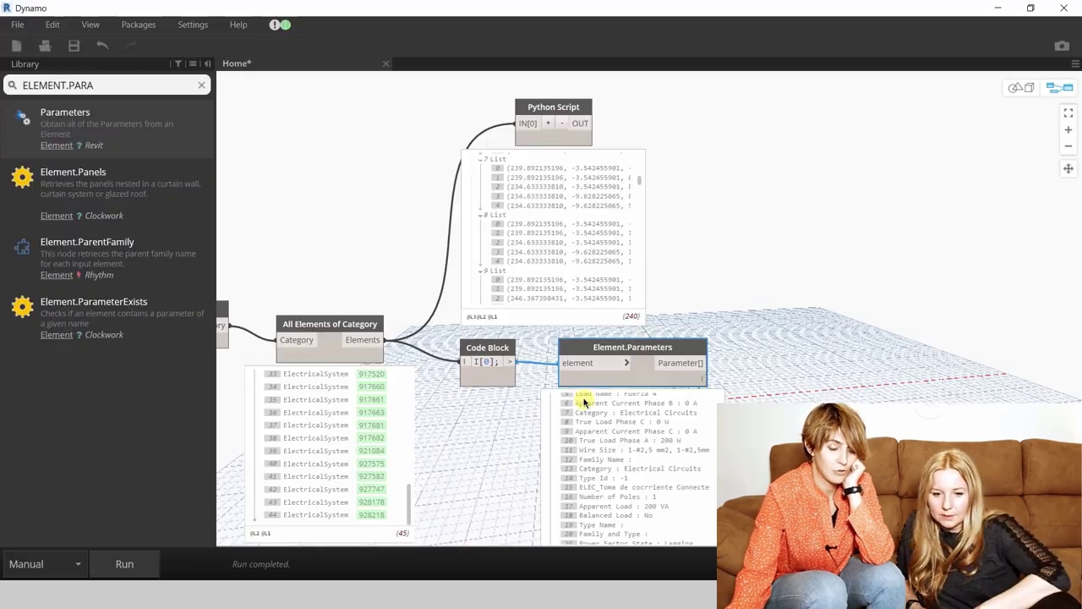
scroll(693, 273, down, 1)
scroll(632, 201, up, 2)
scroll(785, 212, up, 1)
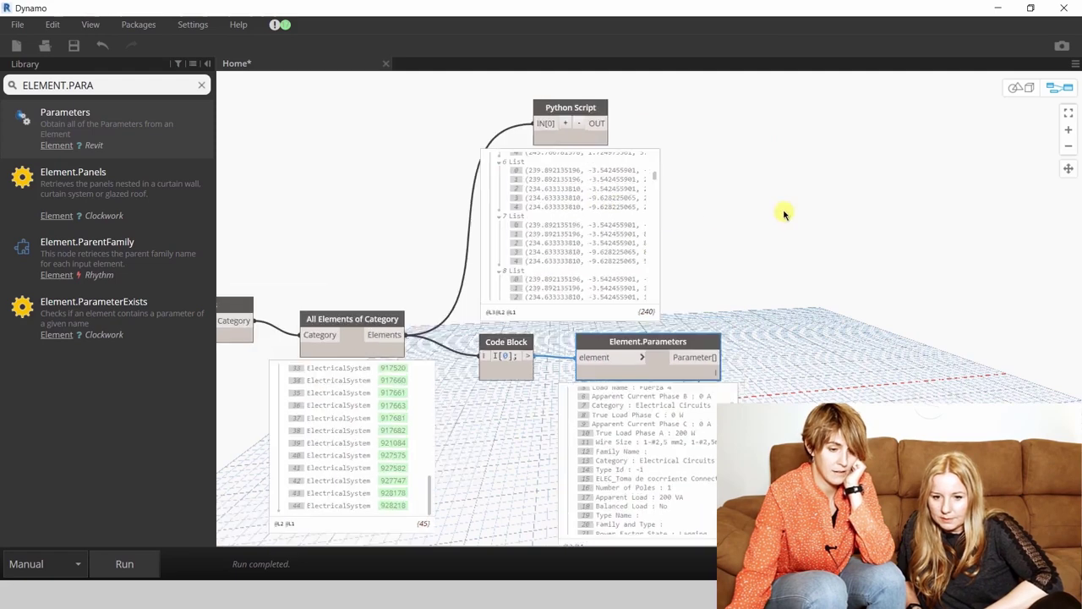
scroll(755, 218, up, 1)
scroll(740, 216, up, 1)
scroll(524, 292, up, 3)
scroll(516, 296, up, 3)
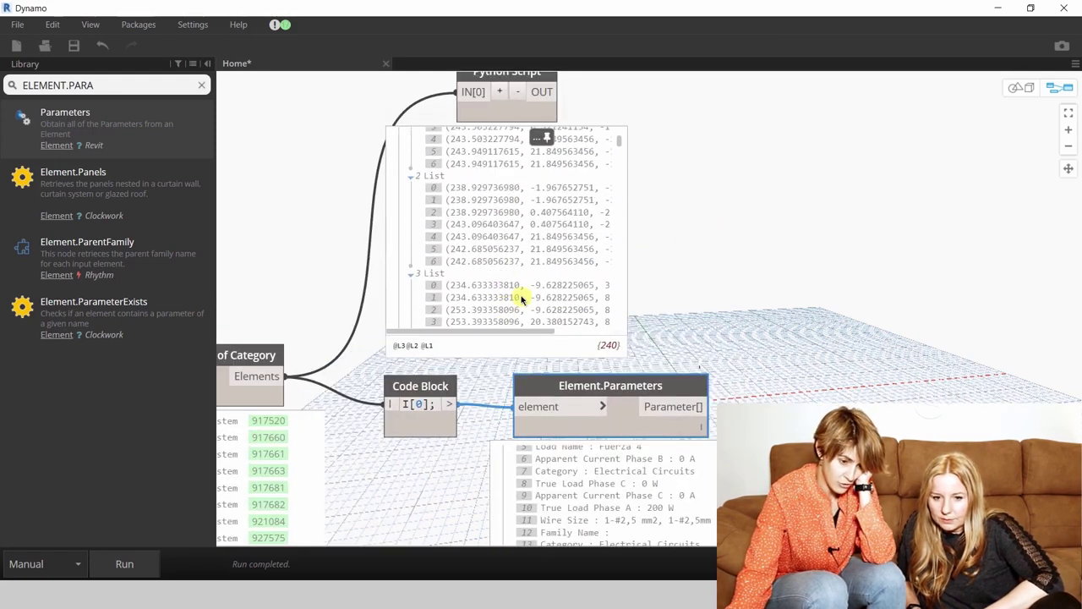
scroll(522, 299, up, 2)
drag(505, 335, 574, 334)
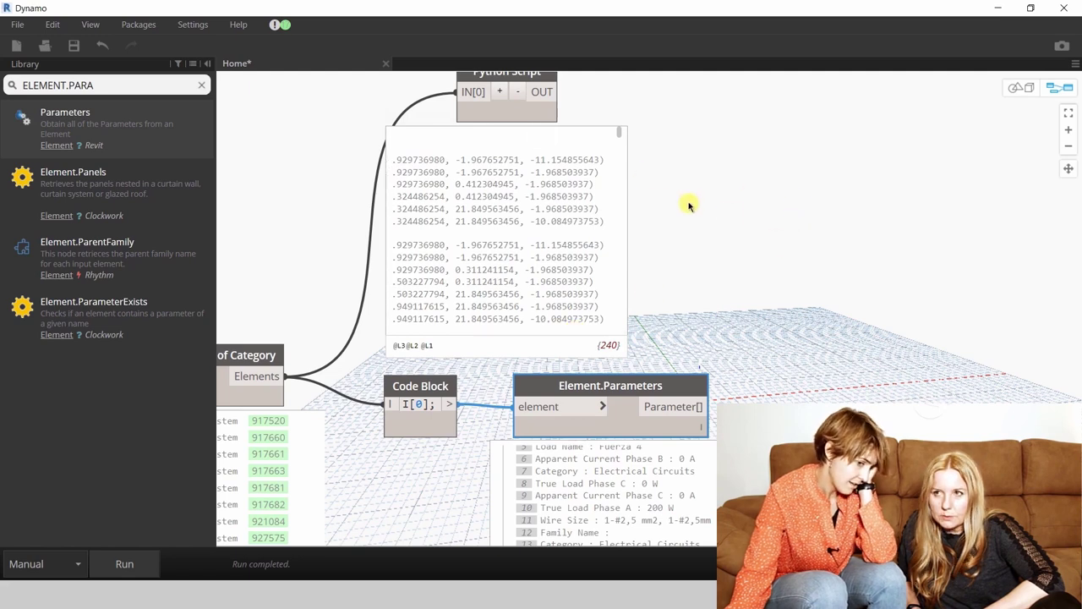
mouse_move(505, 237)
drag(579, 334, 507, 332)
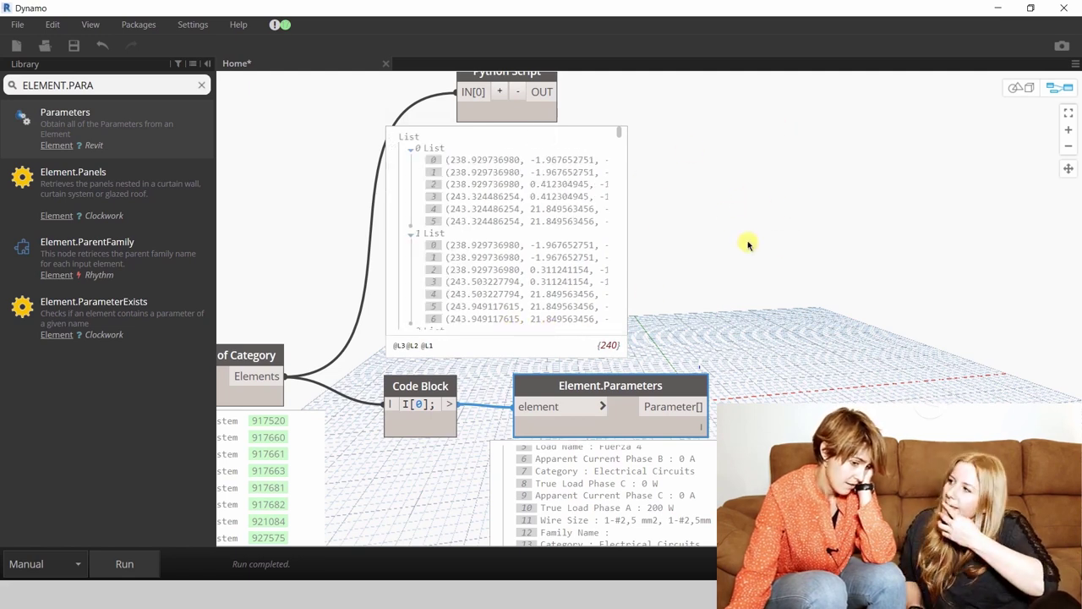
scroll(748, 244, down, 2)
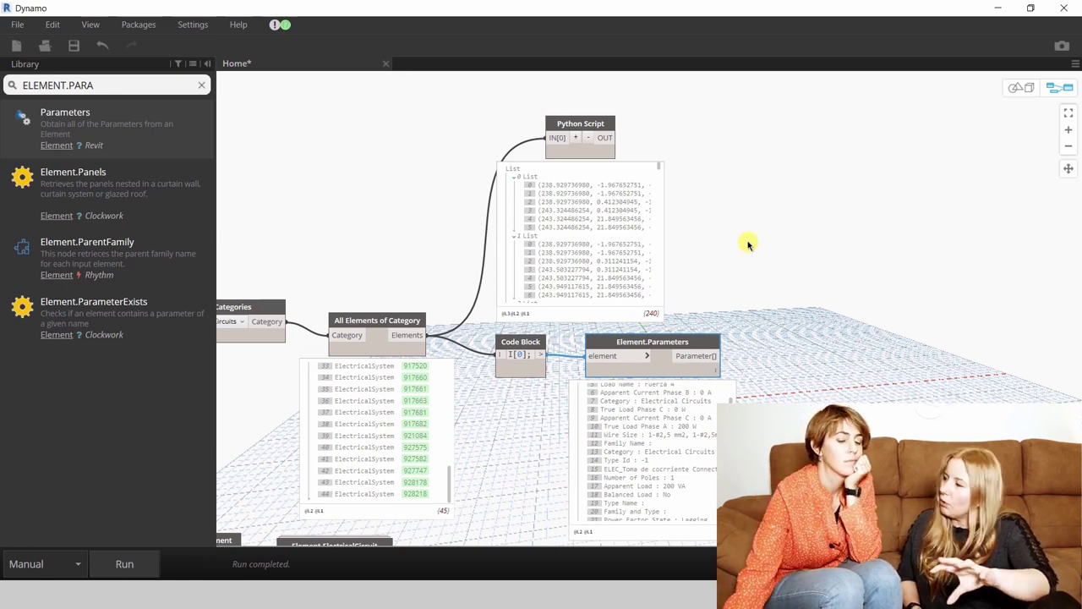
scroll(628, 452, down, 3)
scroll(601, 346, up, 2)
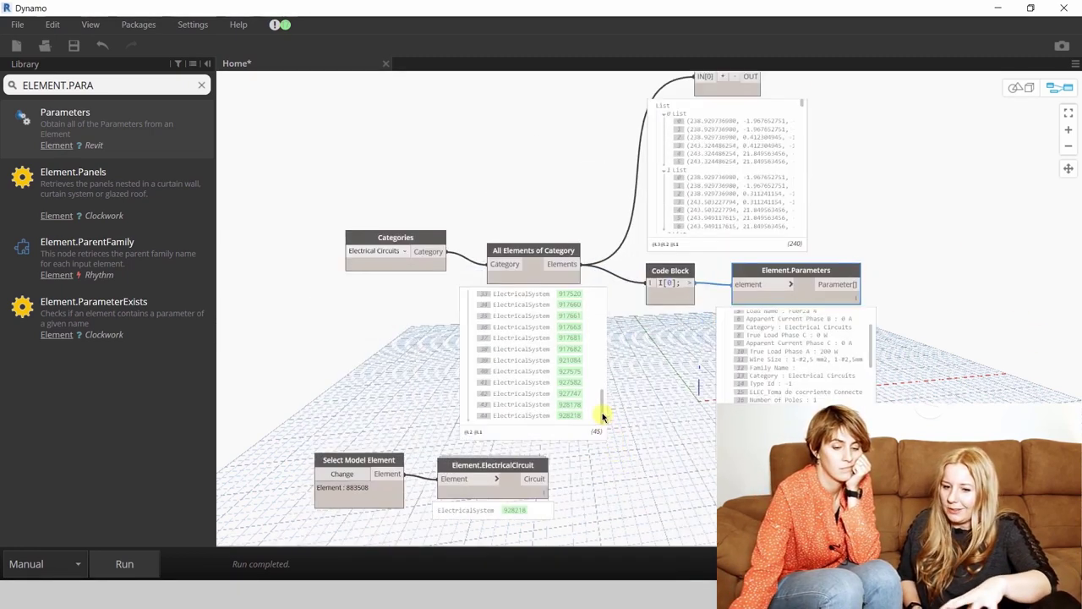
scroll(599, 402, up, 2)
drag(599, 402, 596, 266)
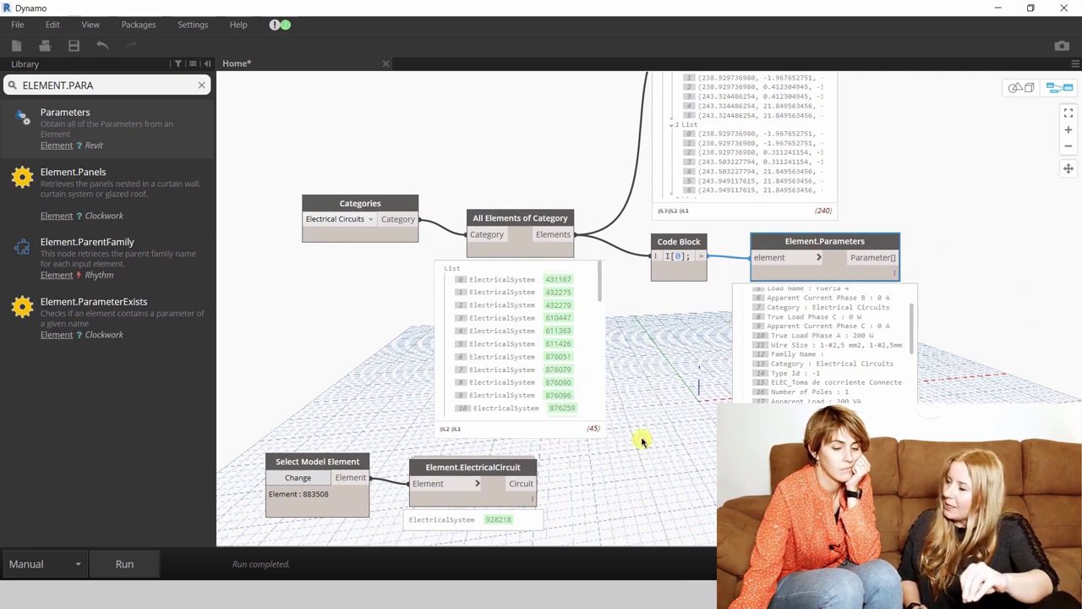
scroll(728, 290, down, 2)
scroll(648, 424, up, 1)
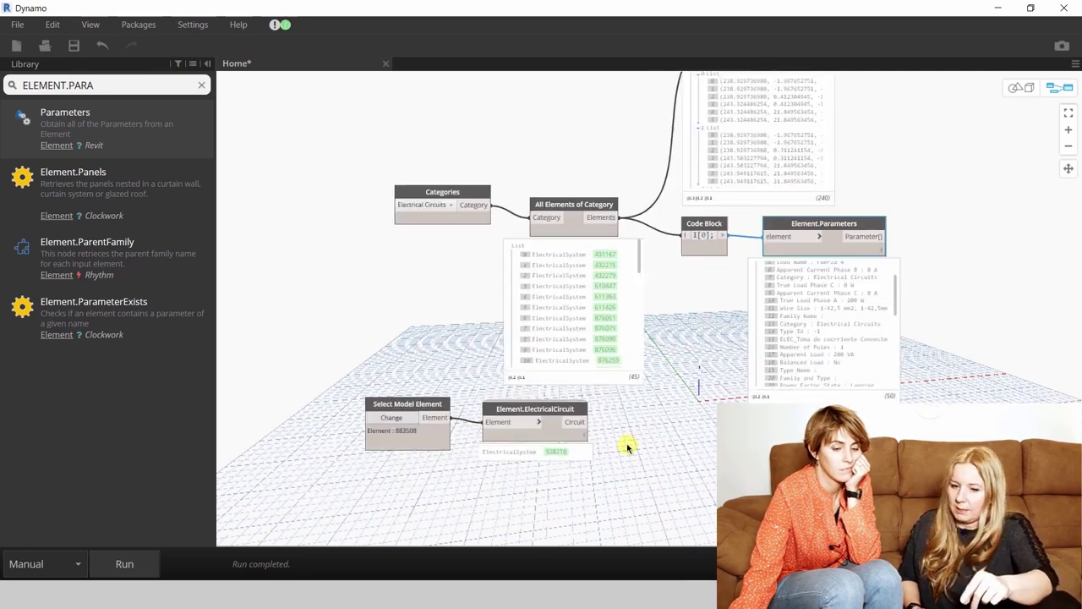
scroll(635, 420, up, 1)
drag(642, 397, 428, 432)
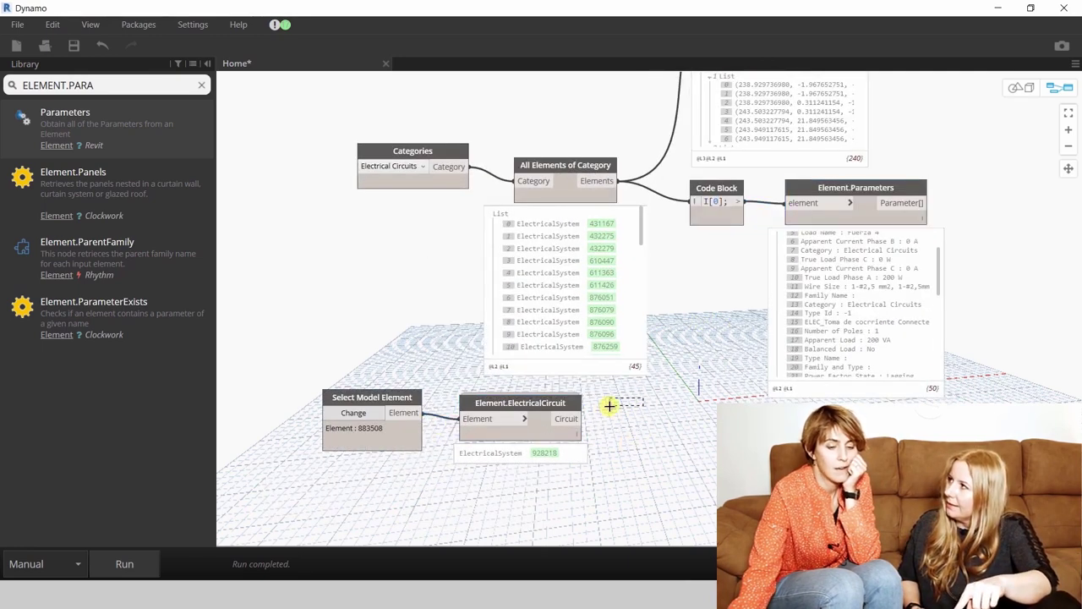
scroll(1007, 304, up, 1)
scroll(817, 280, up, 1)
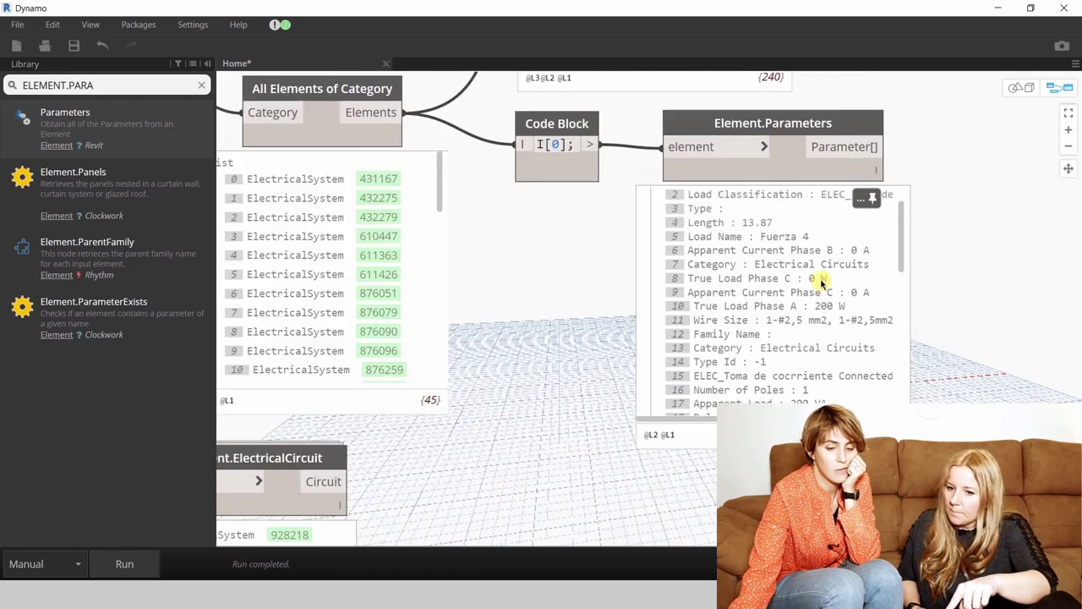
scroll(820, 283, up, 2)
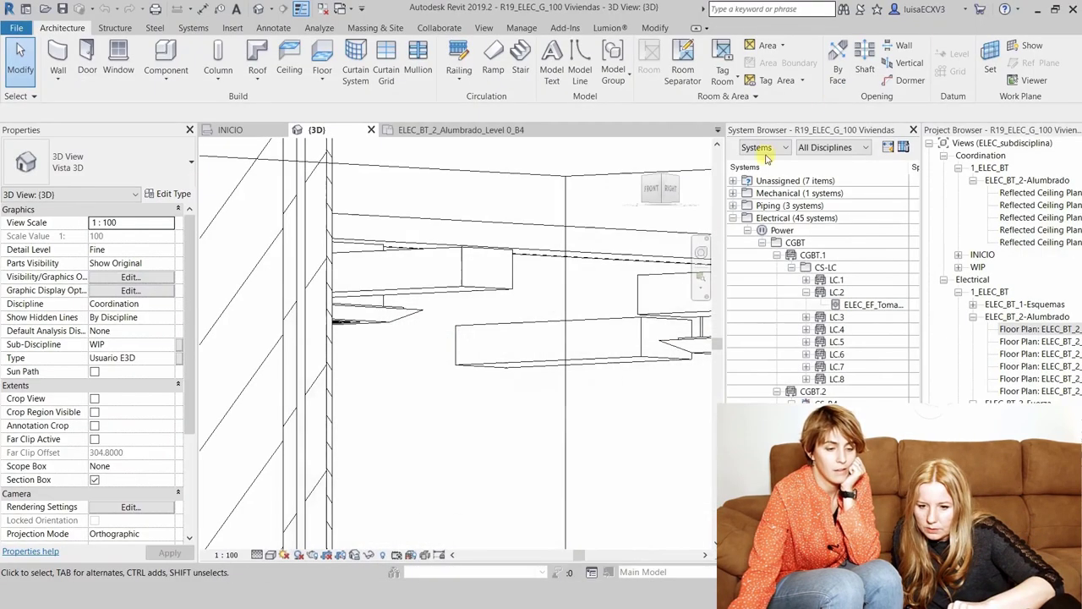
- View circuit LC.2's properties via its socket fixture in the System Browser, then return to Dynamo
click(871, 304)
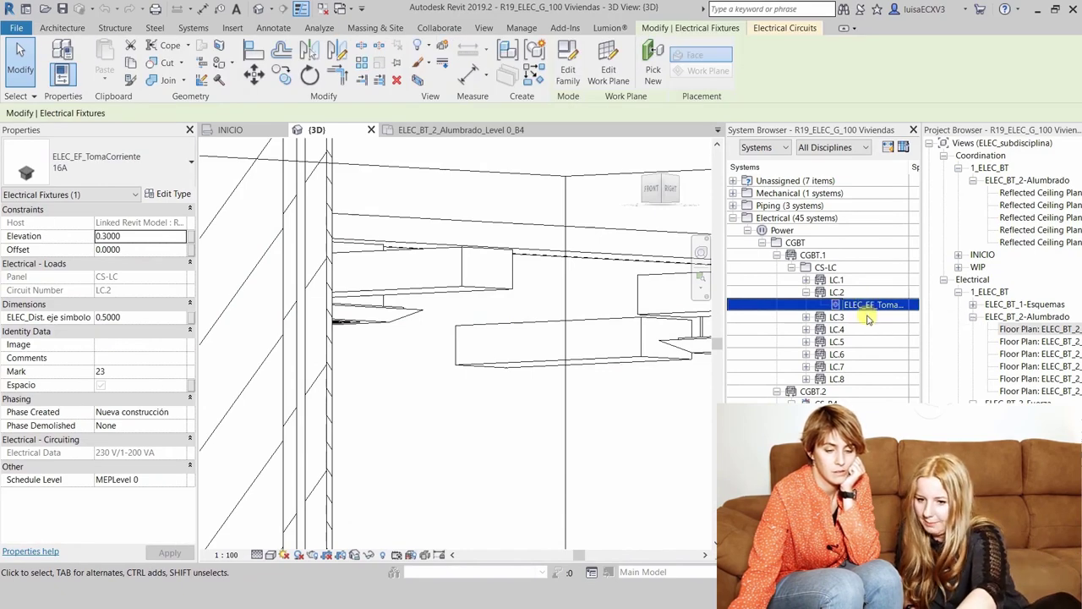
click(853, 291)
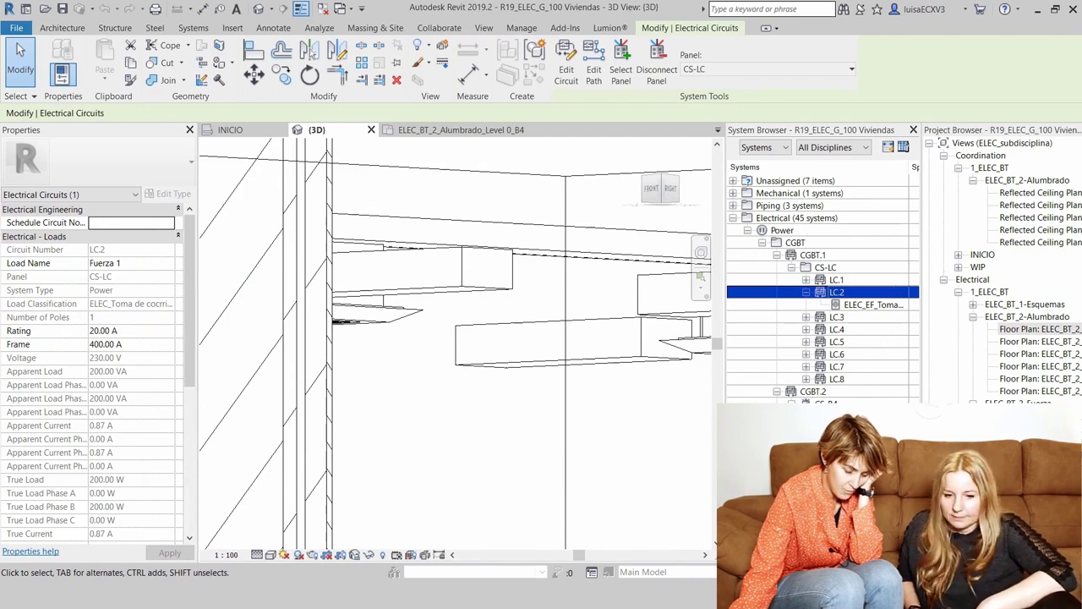
click(636, 538)
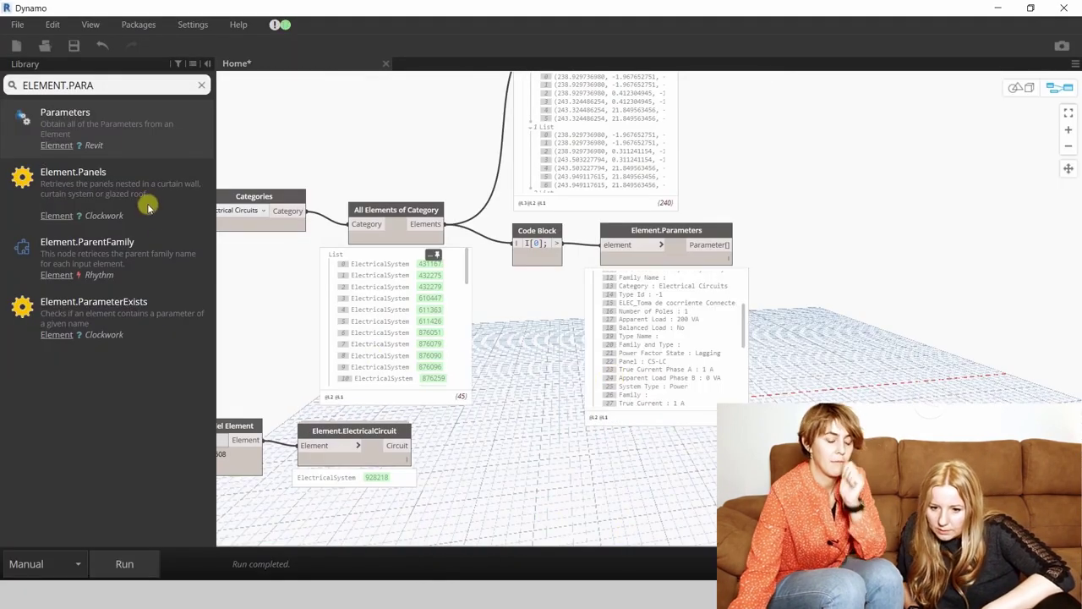
- Add Element.GetParameterValueByName below the graph, fed by the circuit elements
double_click(27, 85)
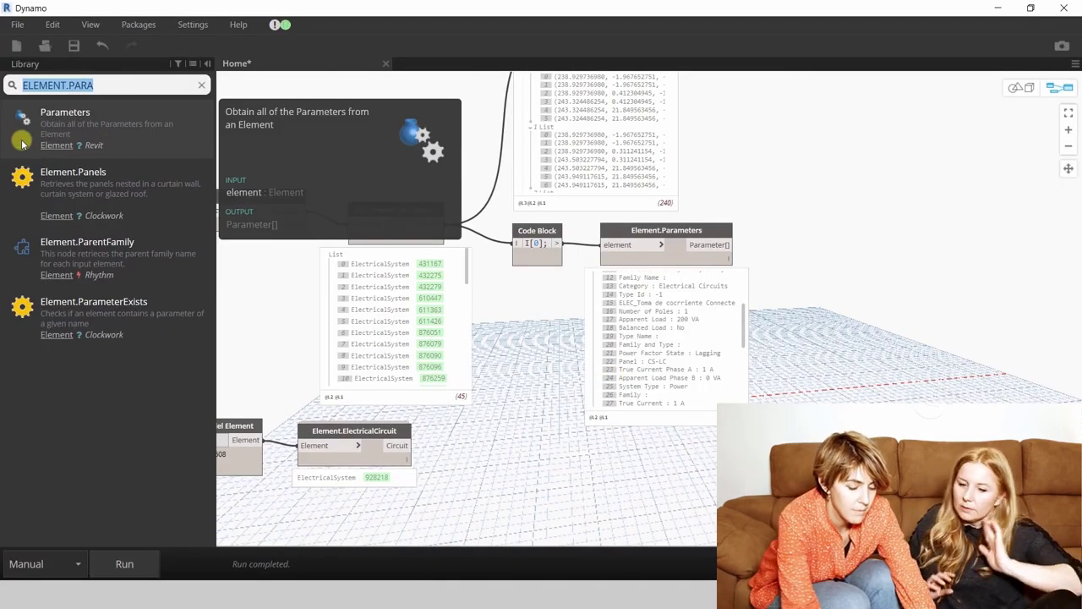
text(GET PARAMETER)
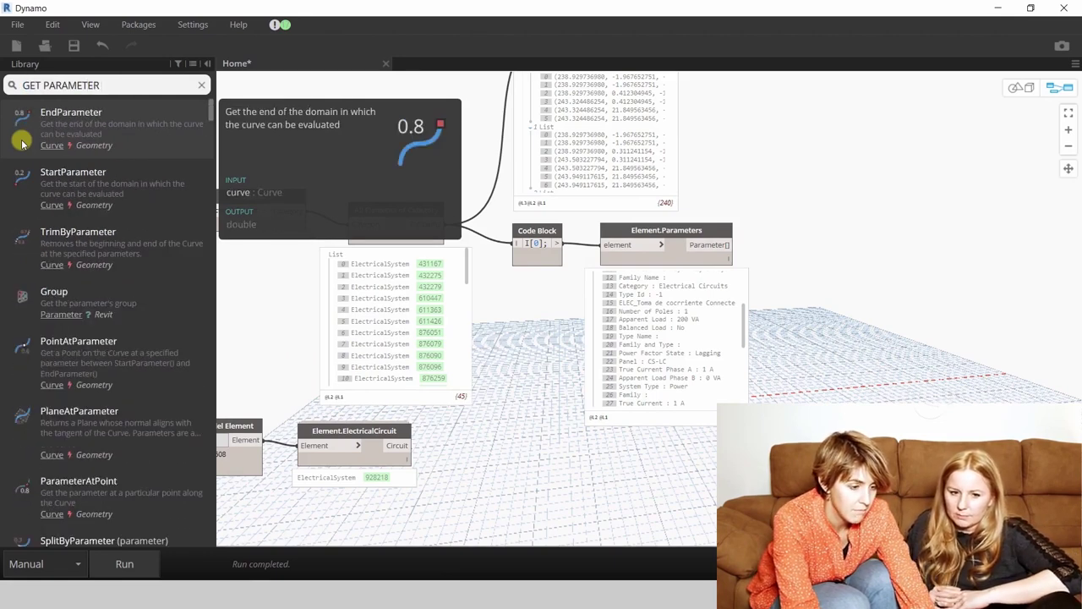
text( VA)
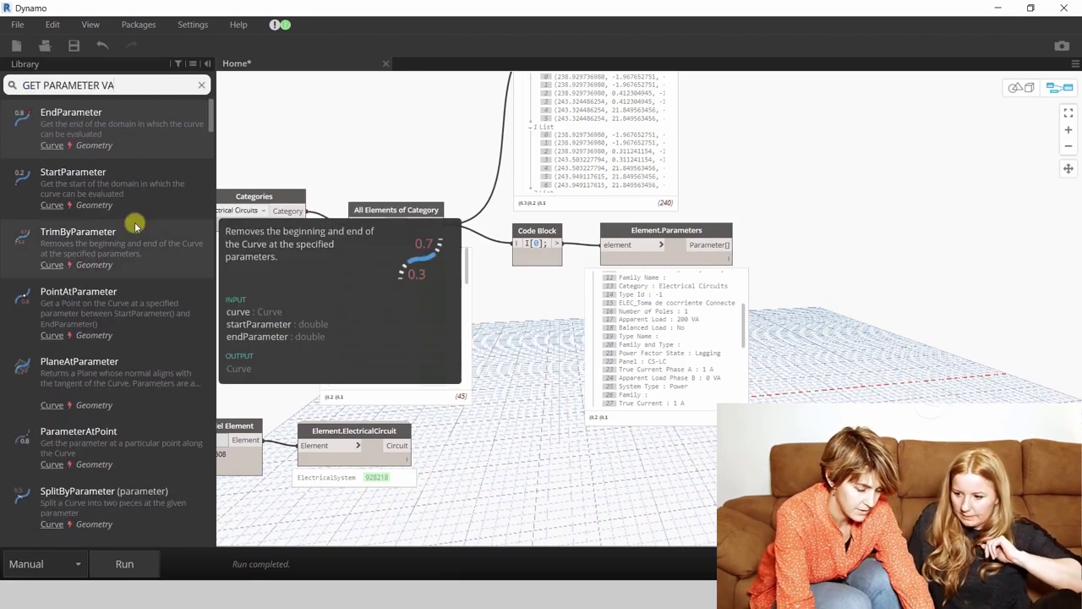
text(LUE BY NA)
drag(100, 213, 701, 347)
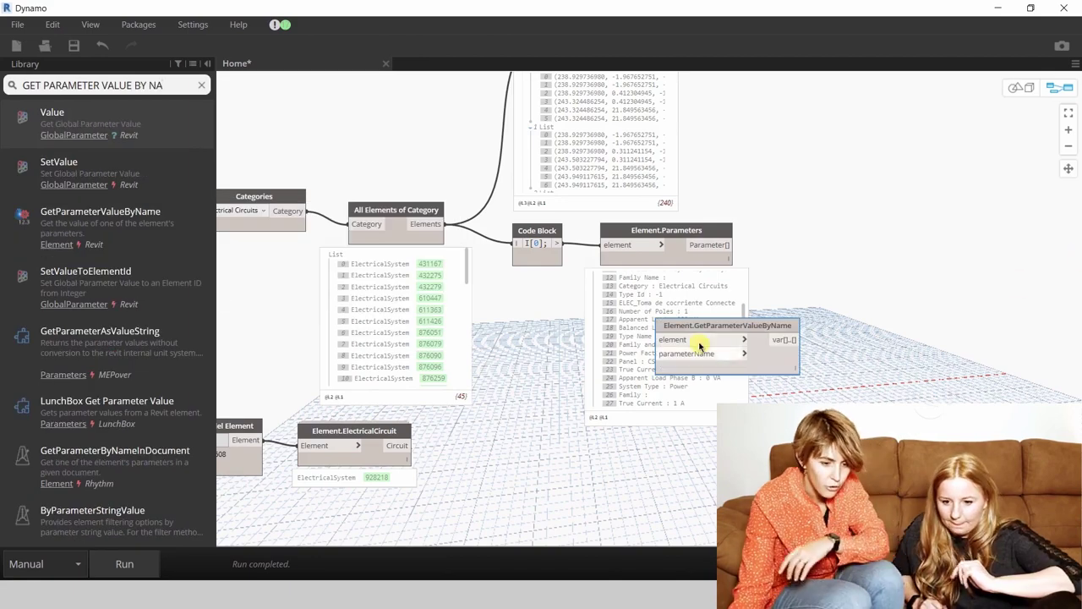
scroll(677, 372, down, 3)
drag(665, 380, 630, 473)
scroll(627, 464, up, 2)
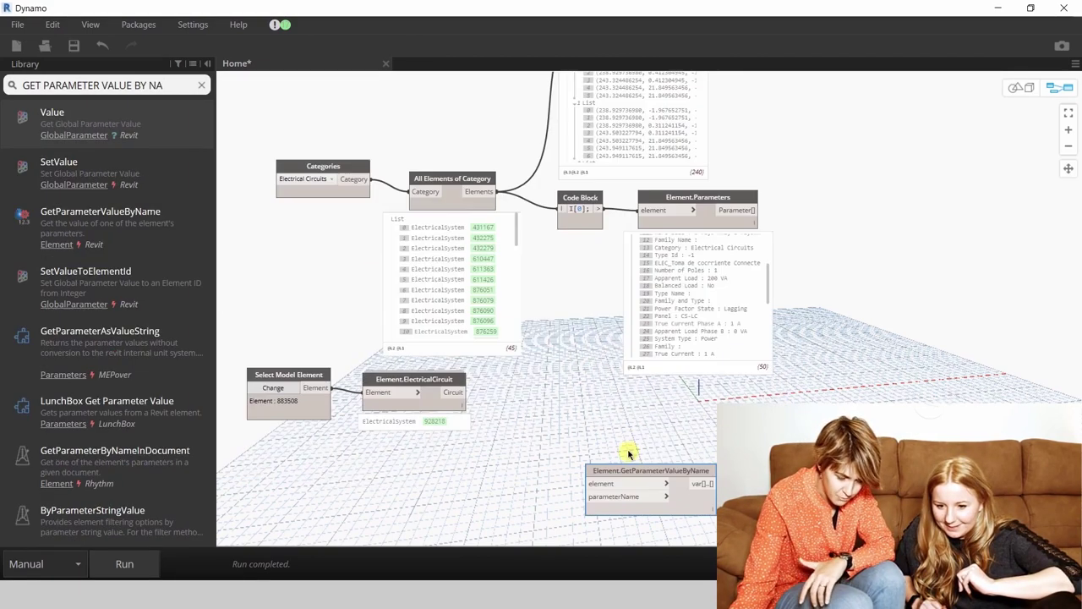
scroll(604, 364, up, 2)
scroll(477, 254, up, 1)
scroll(474, 288, down, 1)
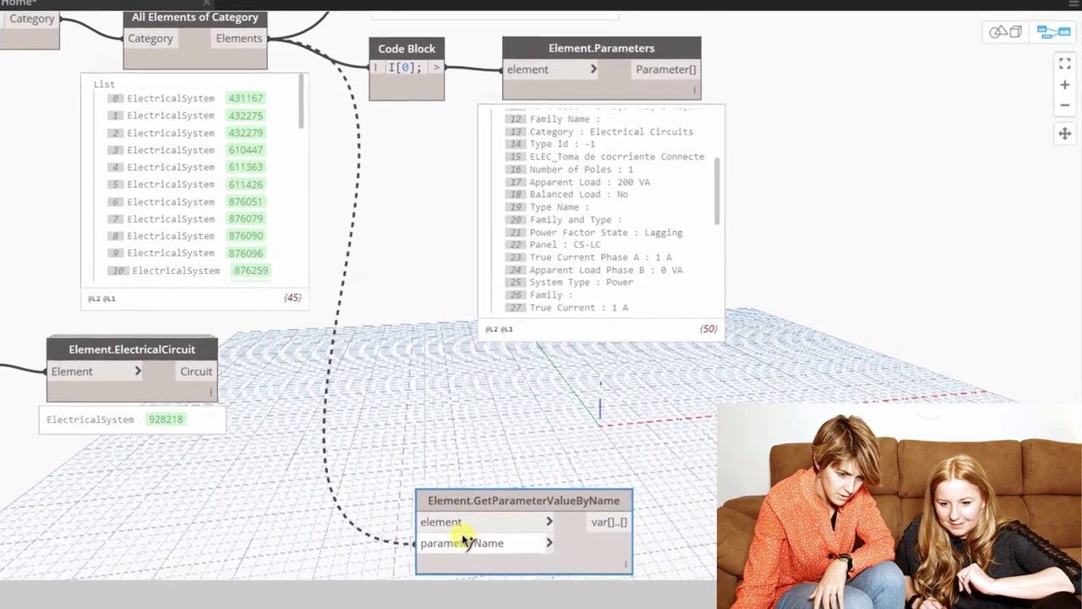
drag(428, 95, 416, 522)
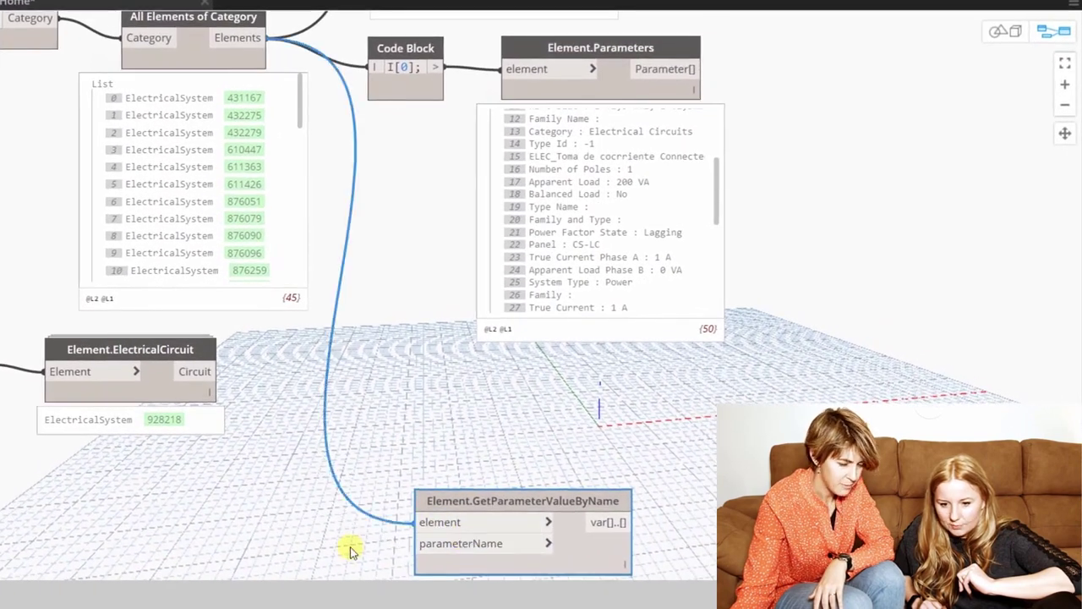
- Supply a Panel Name string Code Block as the parameterName input
double_click(354, 549)
text("Panel NA)
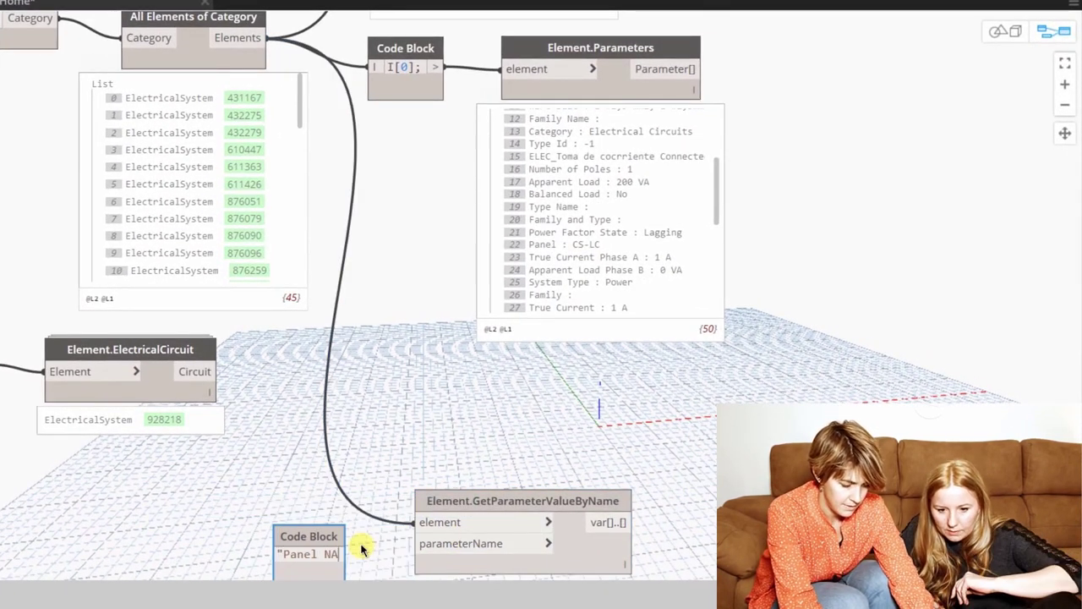
text(e";)
drag(375, 554, 416, 543)
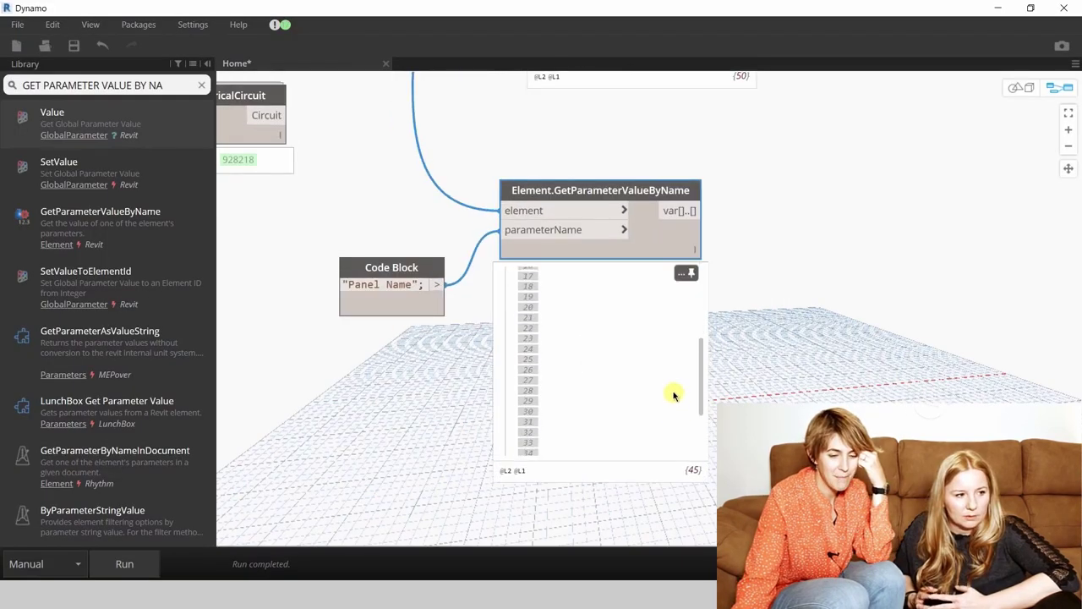
scroll(674, 395, up, 5)
scroll(674, 395, up, 5)
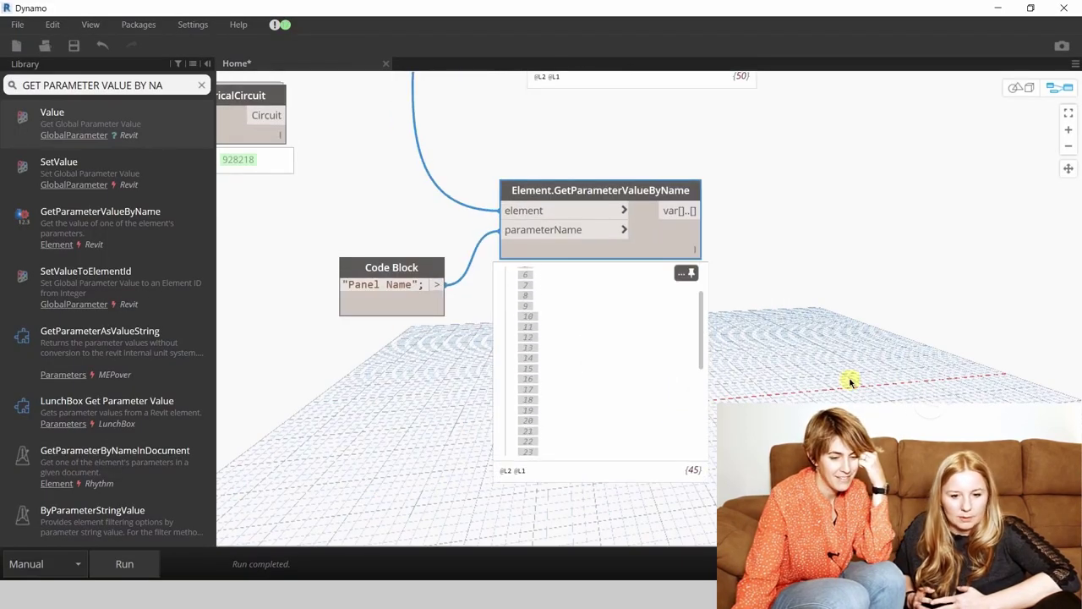
scroll(851, 381, down, 3)
scroll(850, 380, down, 2)
scroll(799, 167, up, 2)
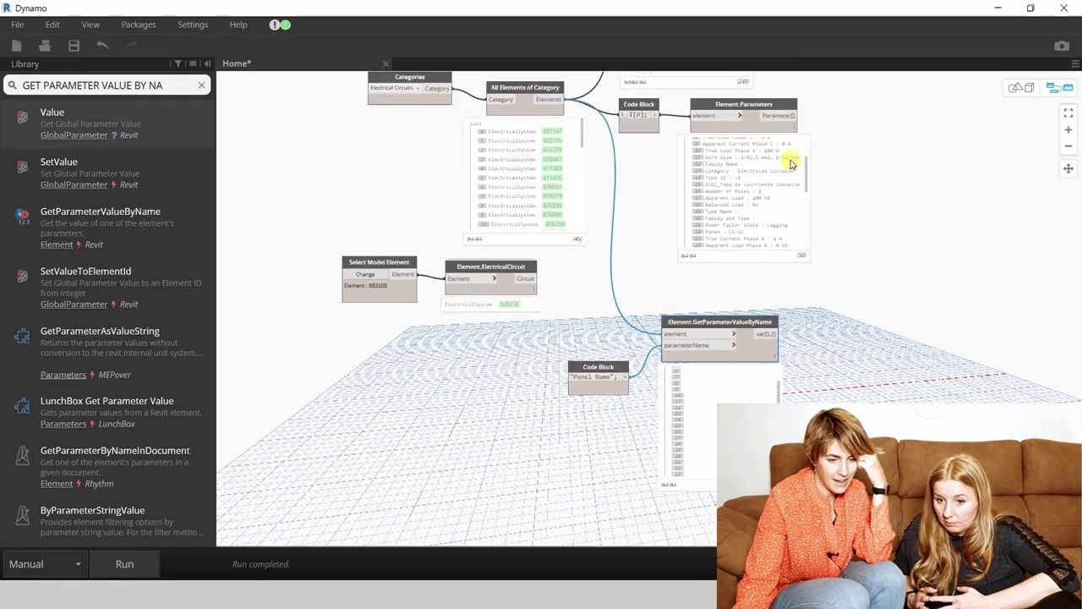
scroll(778, 168, up, 2)
scroll(865, 212, up, 2)
scroll(737, 210, up, 2)
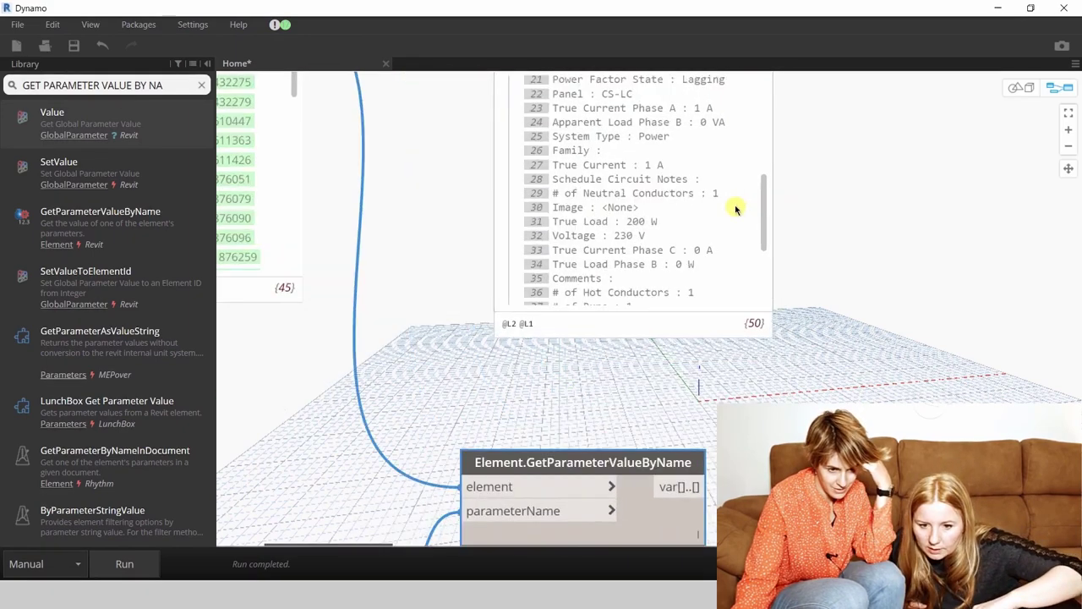
scroll(730, 208, up, 2)
middle_drag(816, 295, 823, 388)
scroll(720, 314, up, 2)
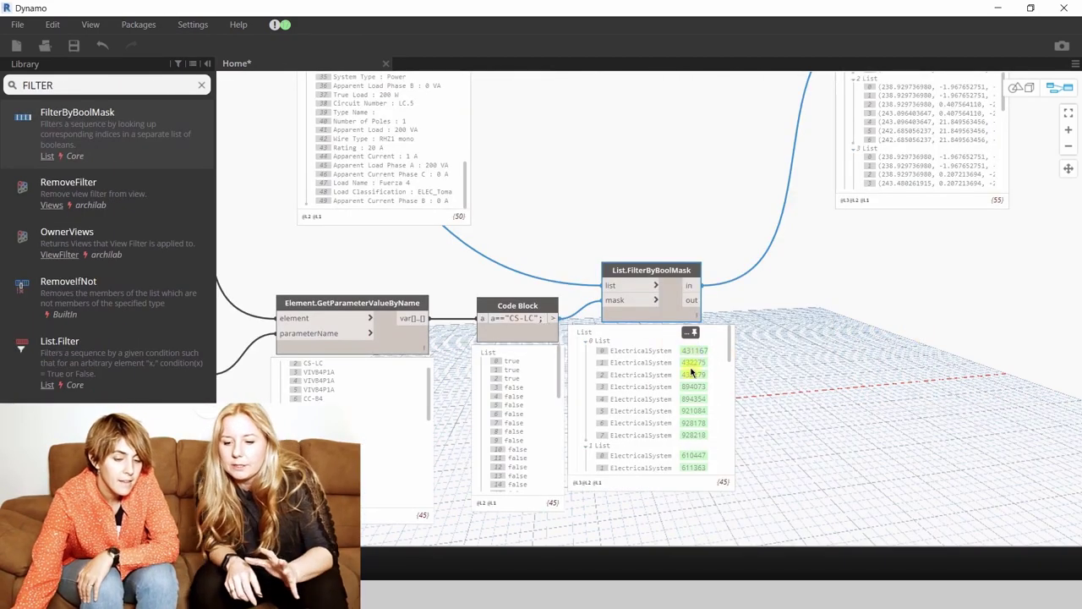
- In Revit, inspect circuits LC.8 and LC.1 in the systems list and 3D view
click(998, 7)
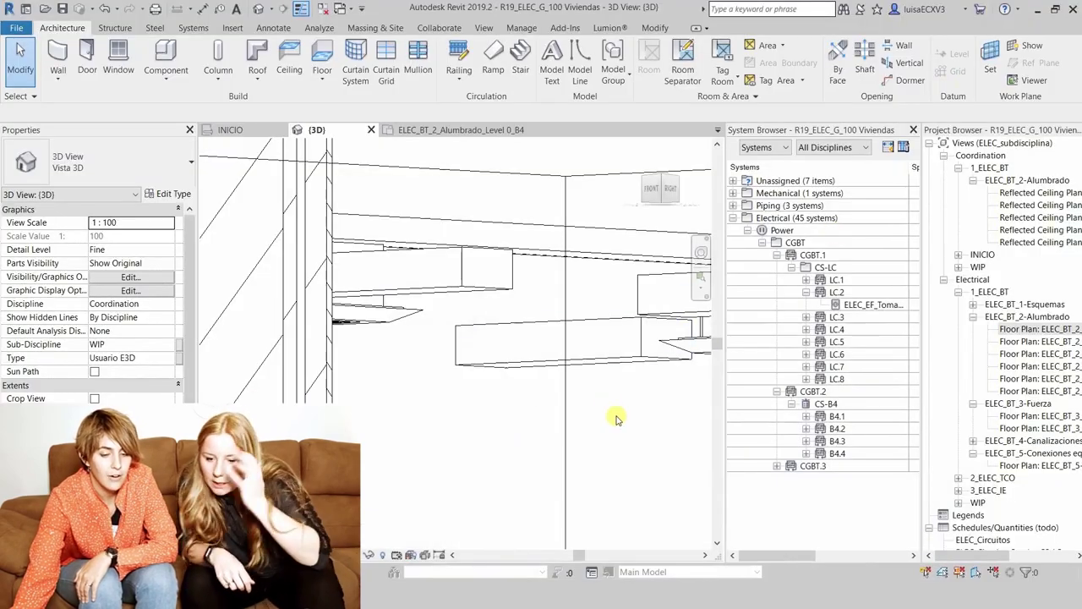
click(856, 378)
click(855, 280)
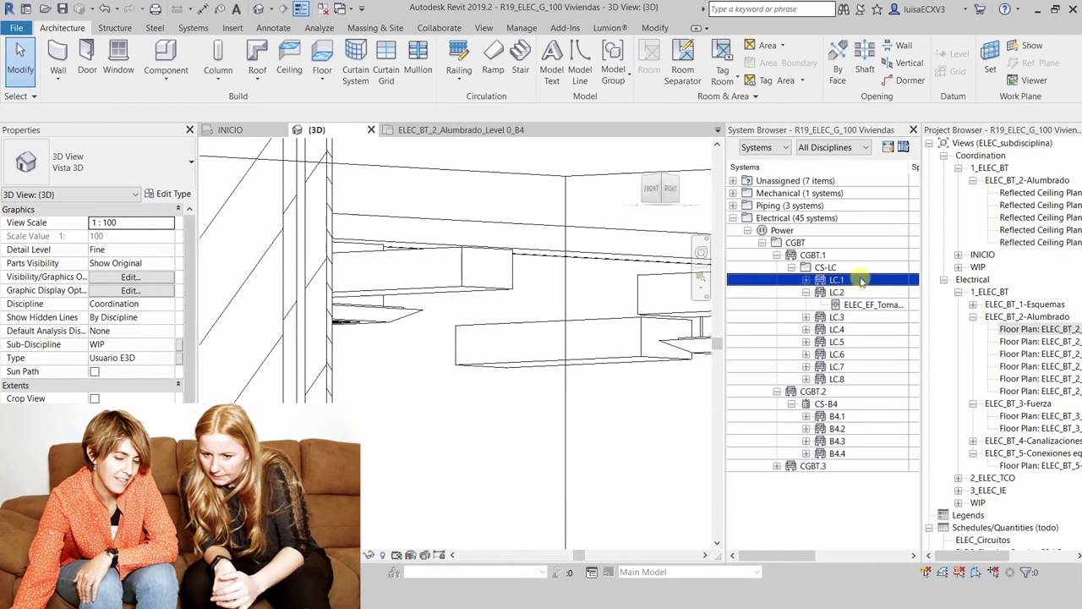
click(856, 381)
click(838, 281)
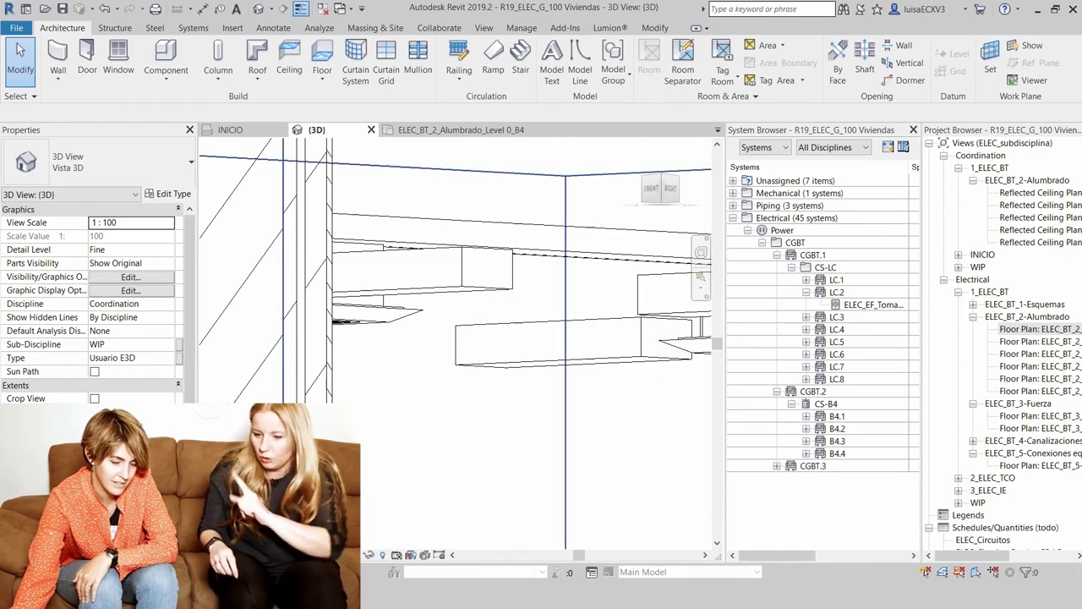
key(alt+Tab)
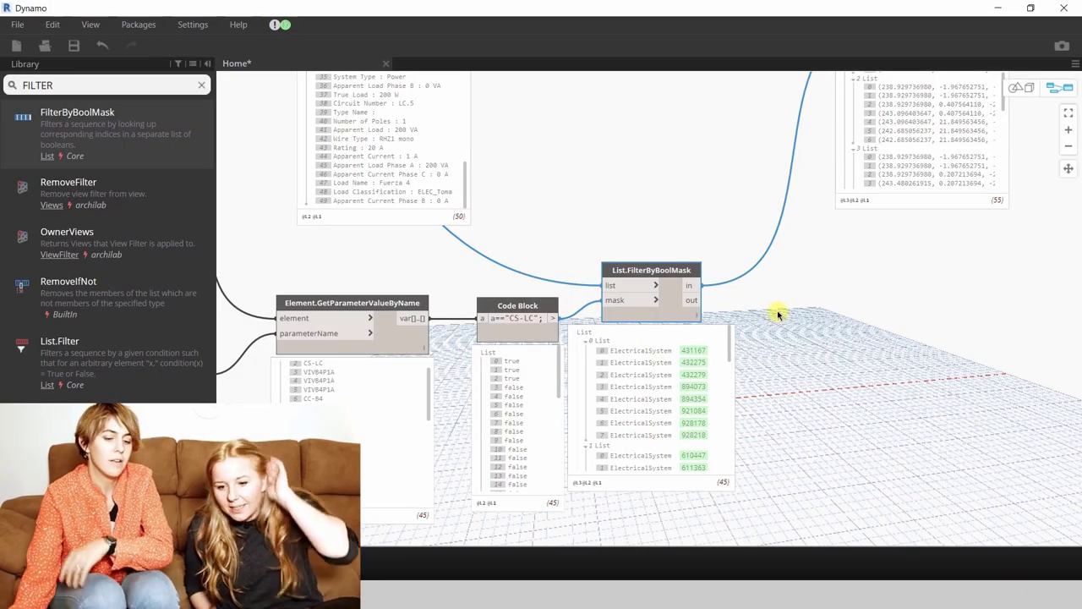
scroll(851, 350, down, 3)
scroll(976, 265, down, 2)
scroll(871, 180, up, 5)
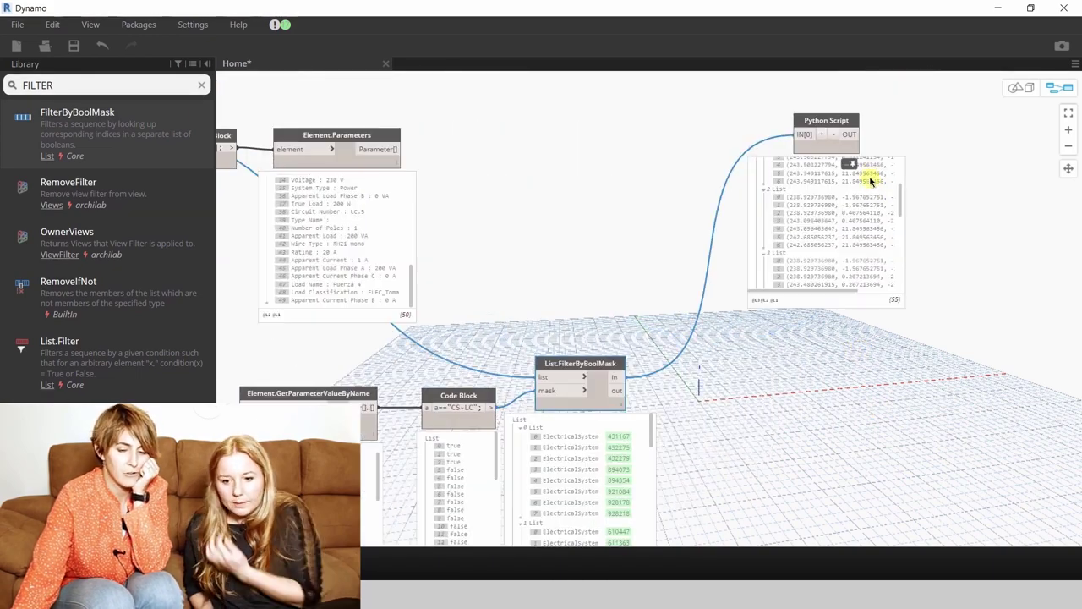
scroll(871, 180, up, 3)
scroll(875, 224, up, 2)
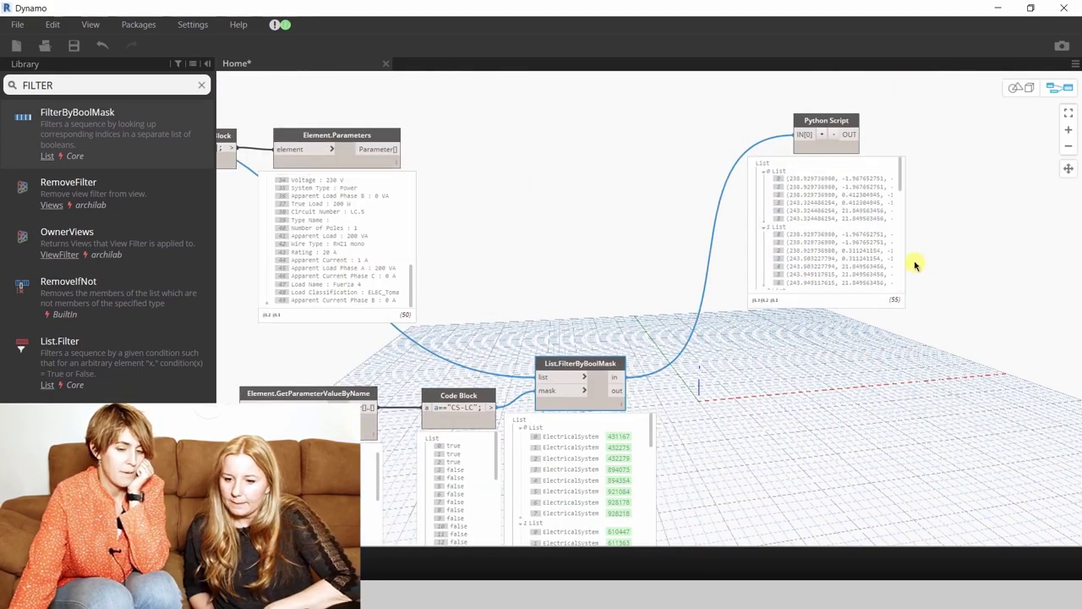
scroll(718, 124, up, 3)
double_click(715, 128)
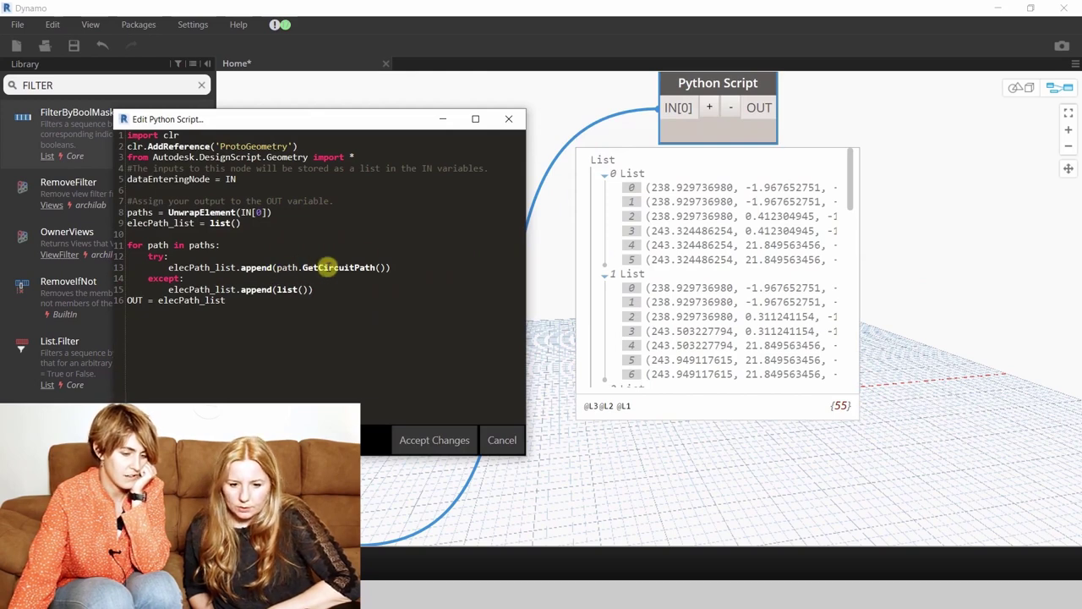
click(437, 443)
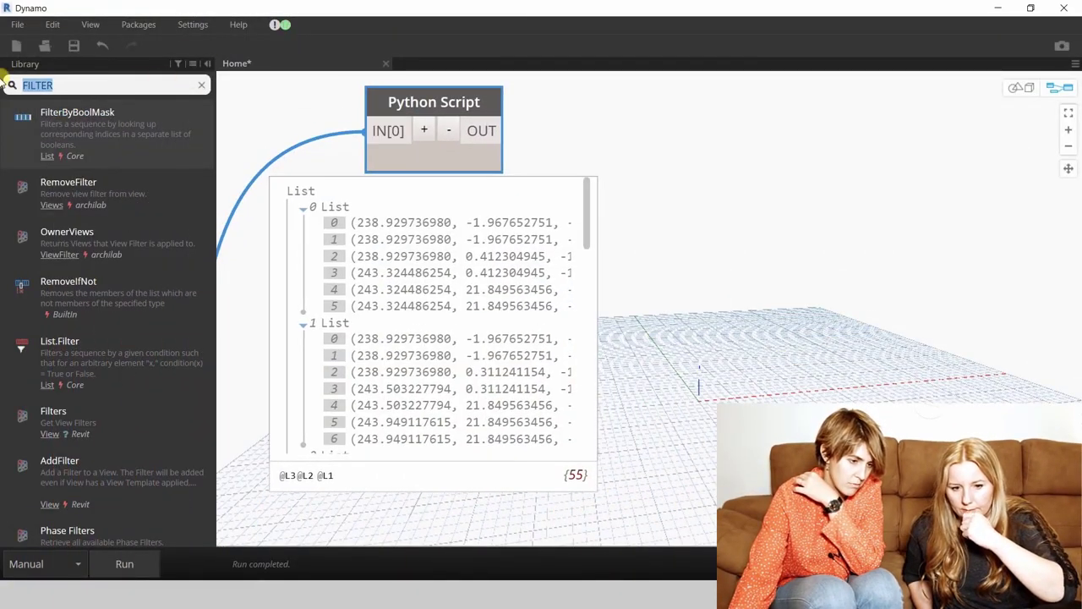
text(STRING SPLI)
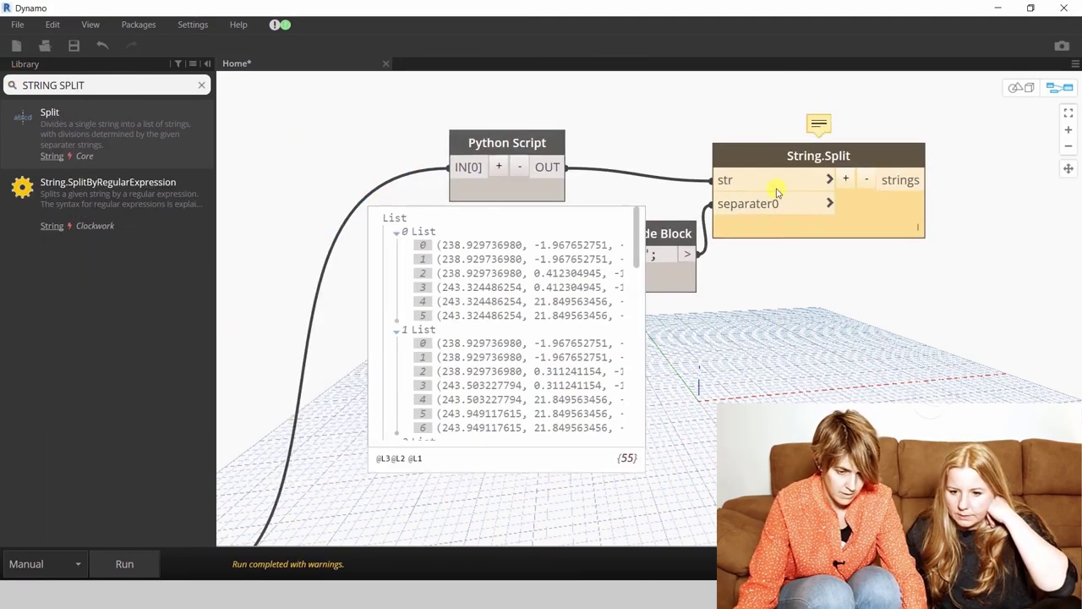
click(862, 247)
click(848, 264)
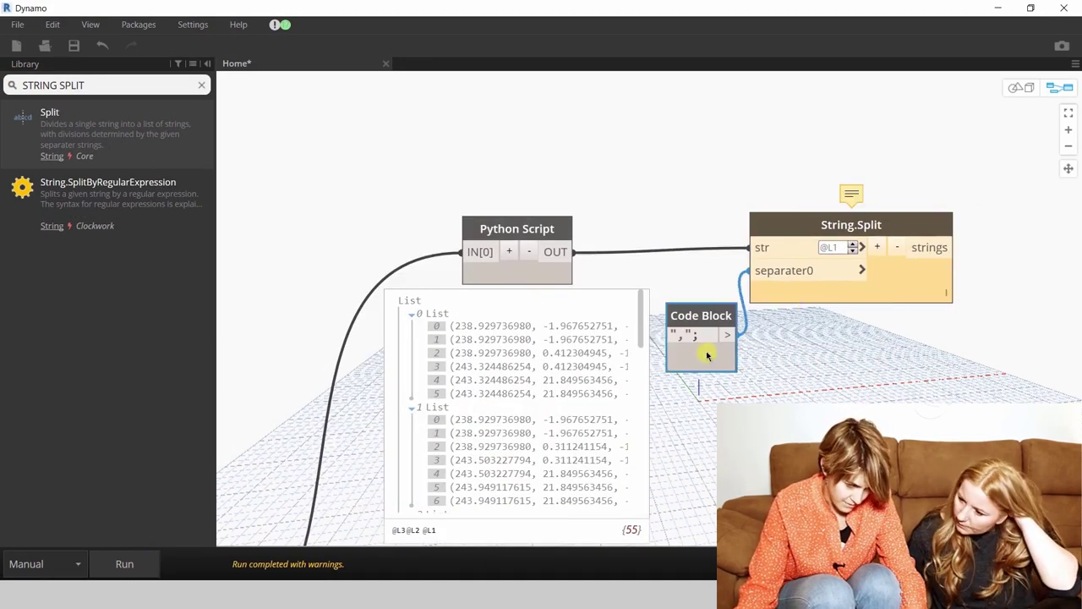
drag(708, 356, 715, 356)
- Insert a String from Object node between the Python Script output and String.Split
click(201, 84)
text(OBJECT TO)
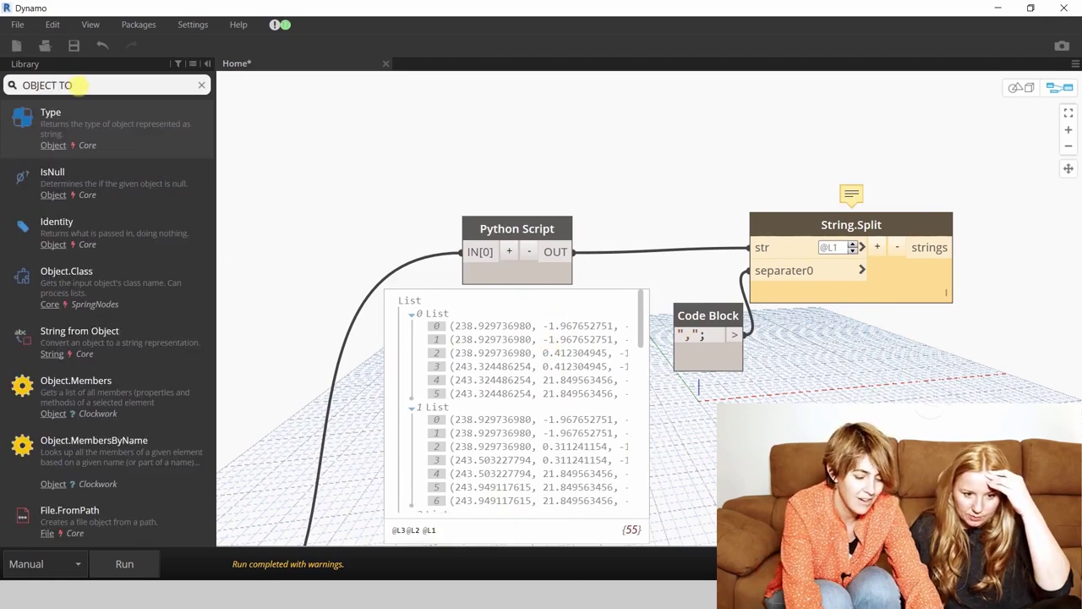
text( STRING)
click(80, 112)
drag(555, 249, 635, 188)
drag(717, 188, 761, 249)
- Add String.Replace on the split strings, replacing "(" with an empty string
scroll(761, 153, up, 3)
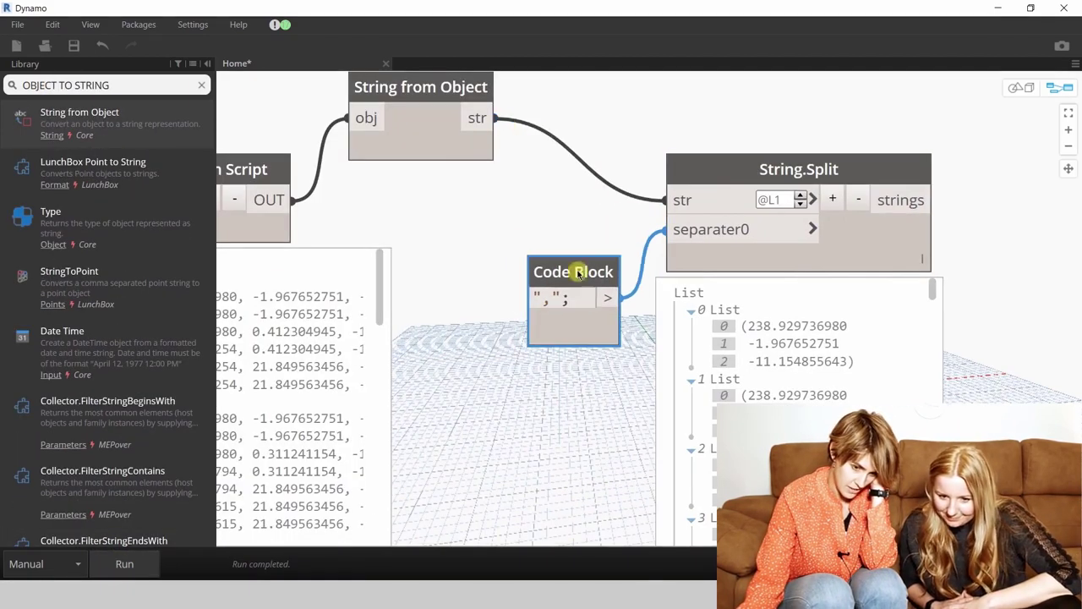
key(ctrl+l)
text(STRING RE)
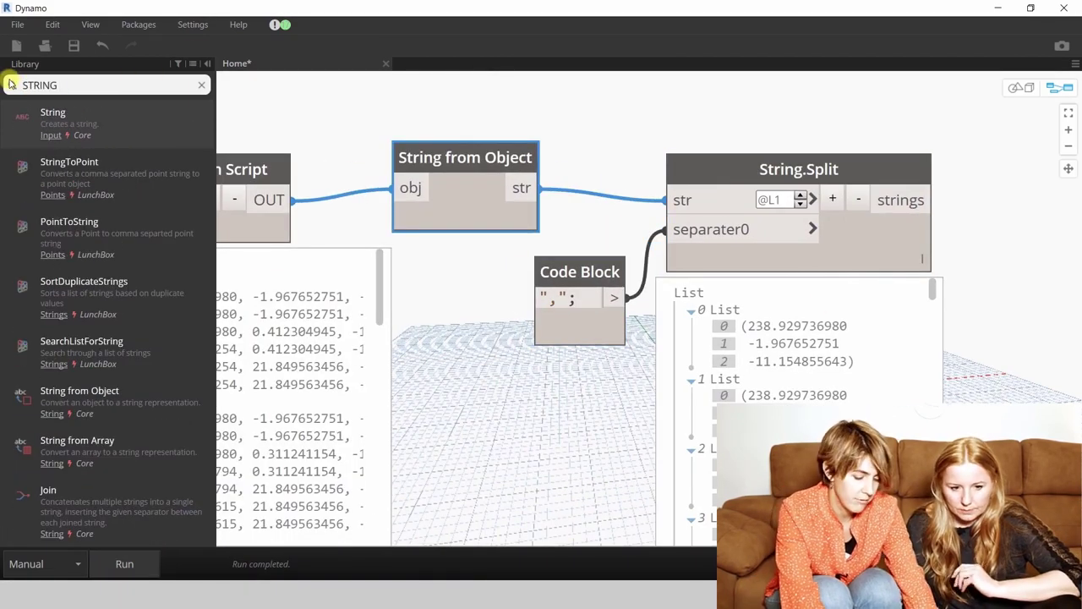
text(PLACE)
click(57, 112)
scroll(592, 339, down, 2)
drag(714, 170, 809, 181)
double_click(736, 288)
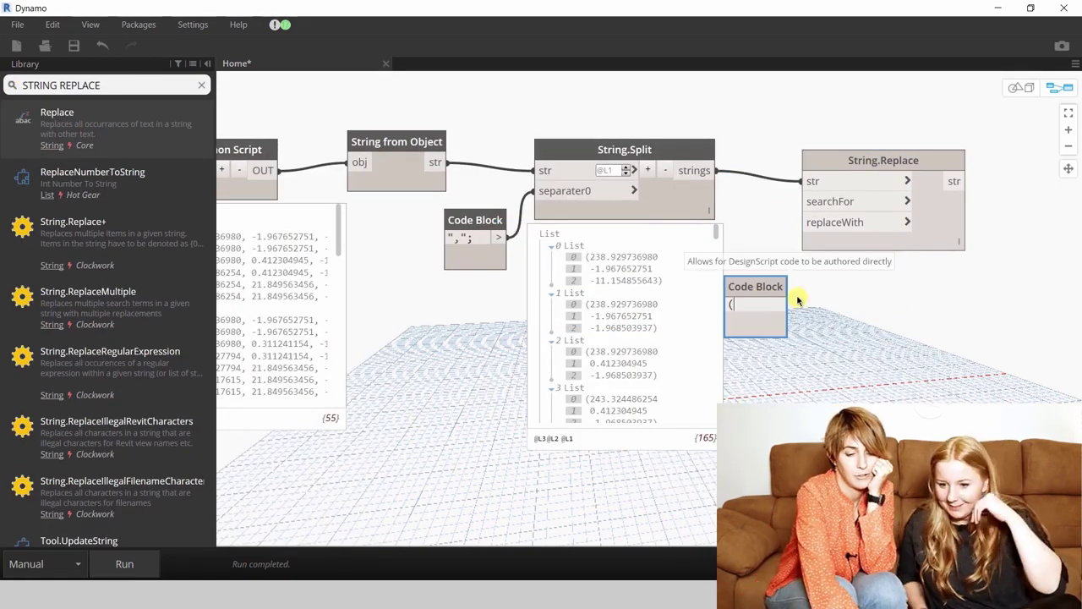
text(("; )
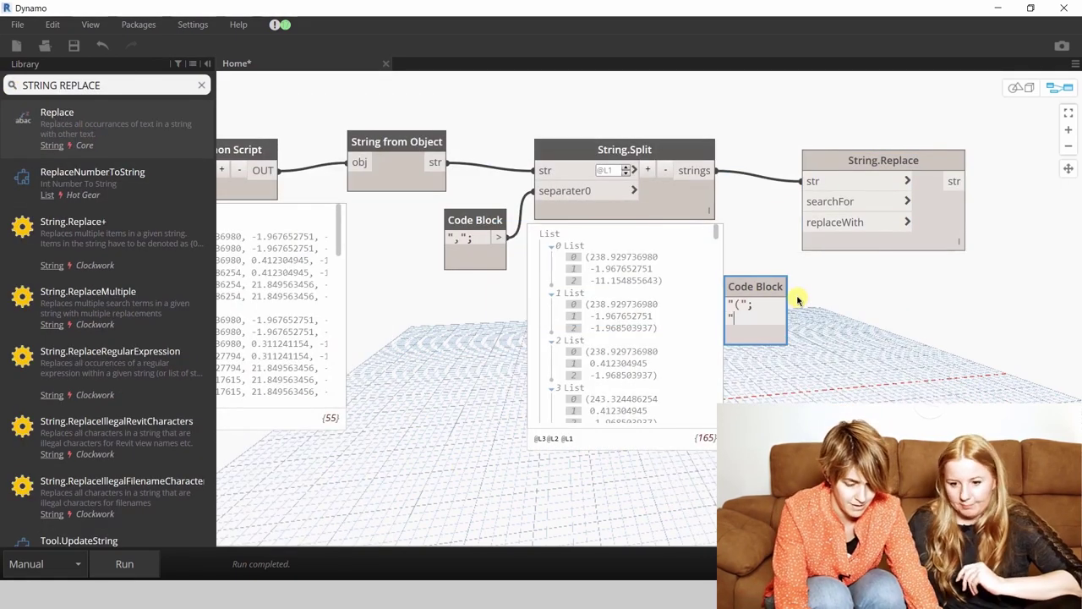
text("";)
mouse_move(782, 304)
mouse_down()
mouse_move(812, 201)
mouse_move(811, 222)
mouse_up()
scroll(845, 254, up, 2)
scroll(958, 294, up, 2)
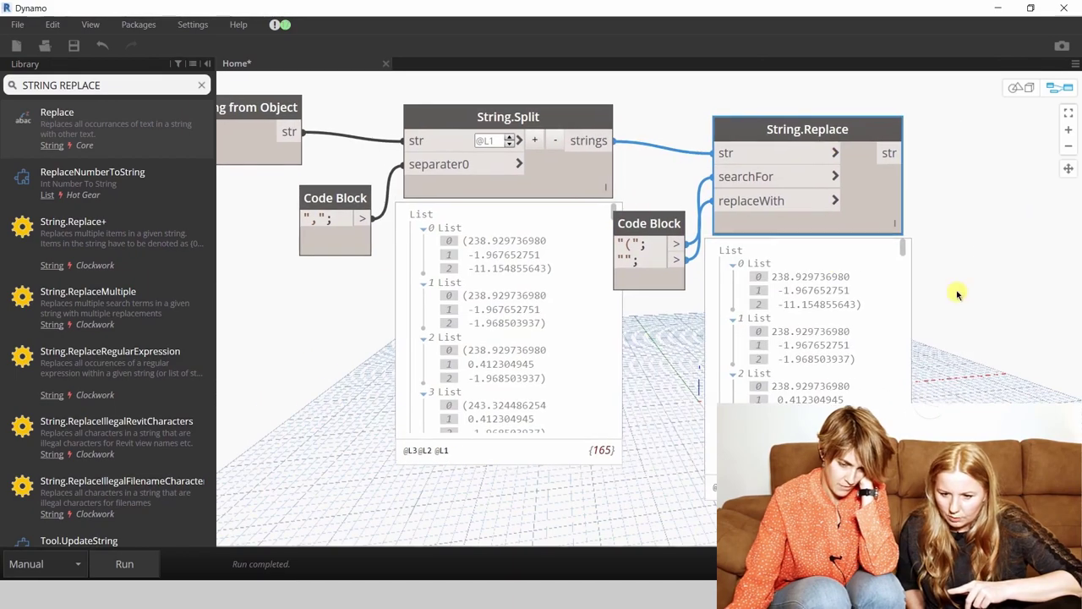
- Duplicate String.Replace and its Code Block after the original, replacing ")" instead
drag(928, 113, 648, 267)
key(ctrl+c)
key(ctrl+v)
drag(720, 242, 941, 271)
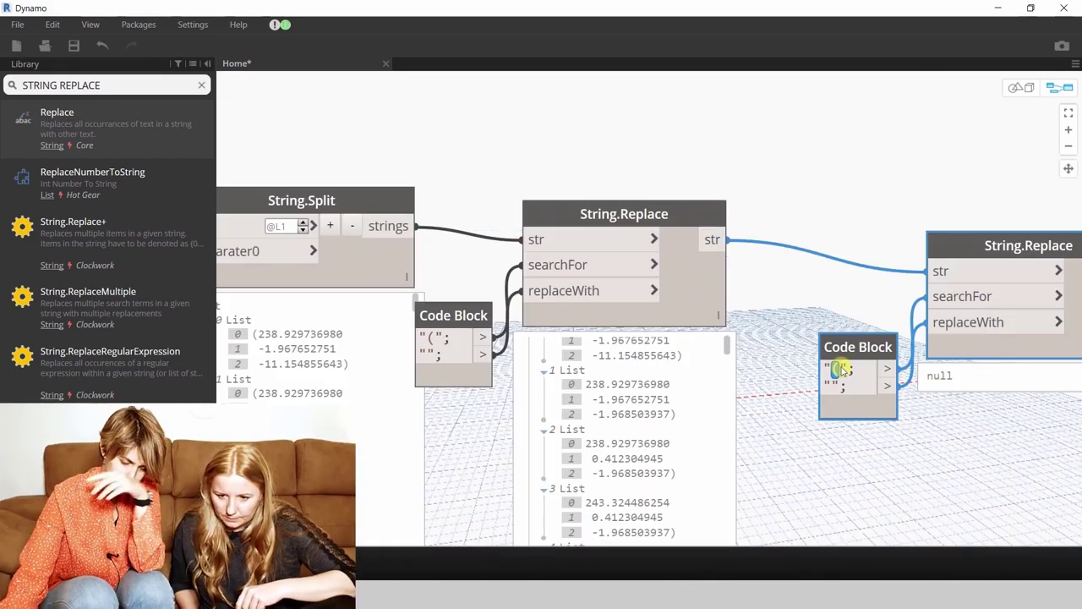
text())
scroll(972, 372, down, 3)
scroll(913, 304, up, 3)
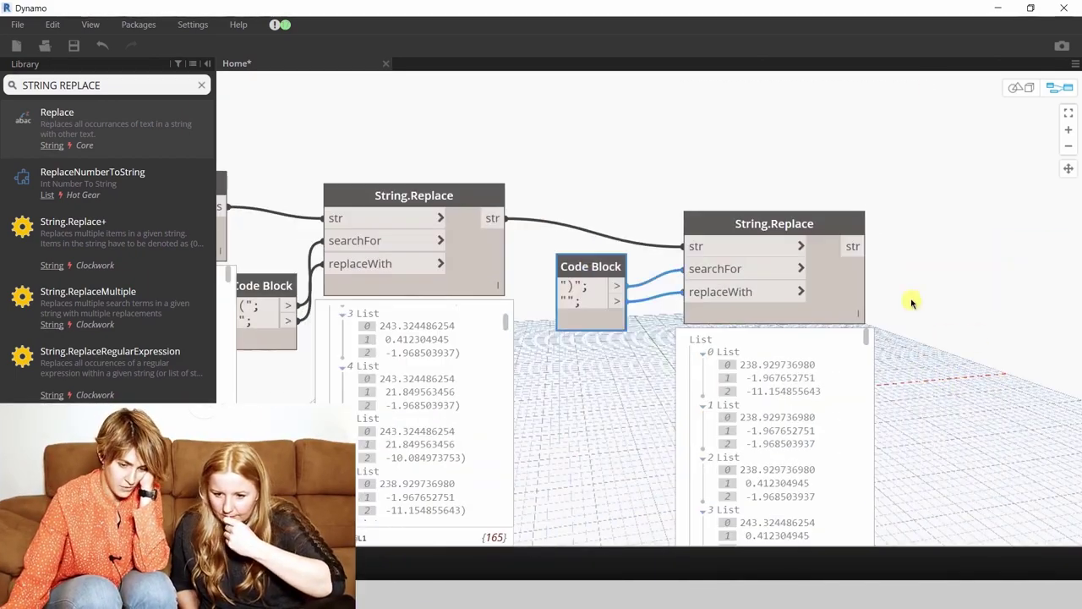
middle_drag(912, 302, 696, 182)
click(102, 85)
- Add a Point.ByCoordinates node at the upper right and a List.Transpose node after String.Replace
text(POINT)
click(87, 111)
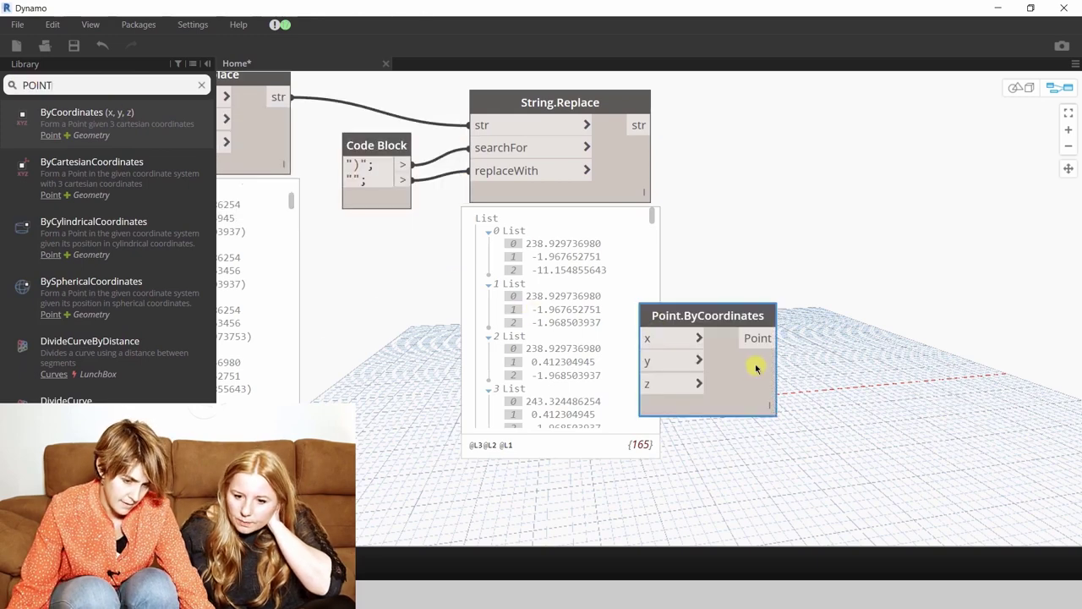
drag(756, 368, 1038, 232)
double_click(37, 84)
text(TRANSP)
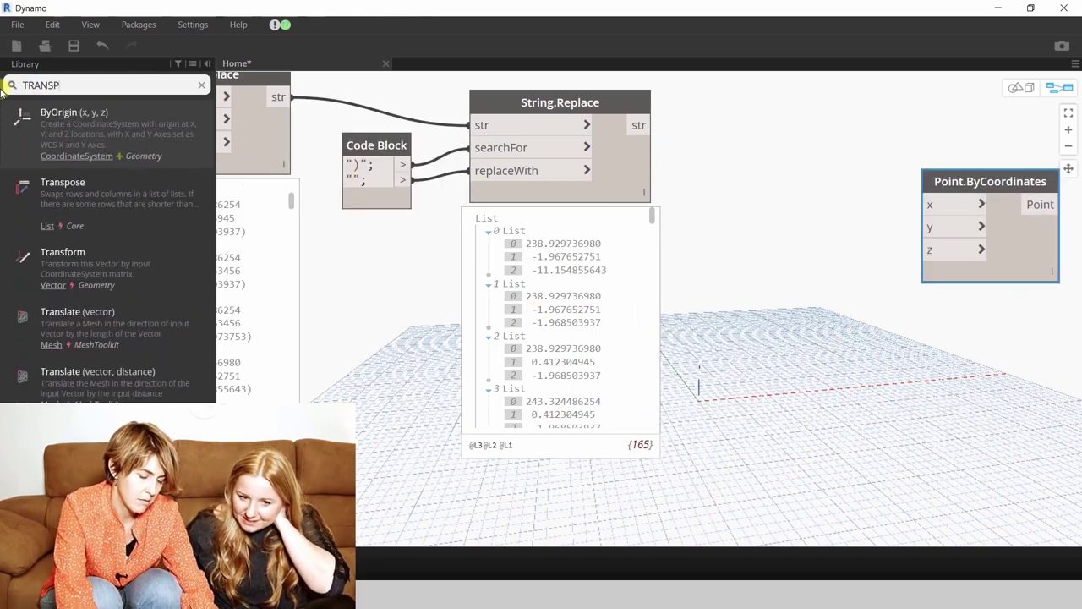
text(O)
key(Return)
scroll(821, 314, down, 5)
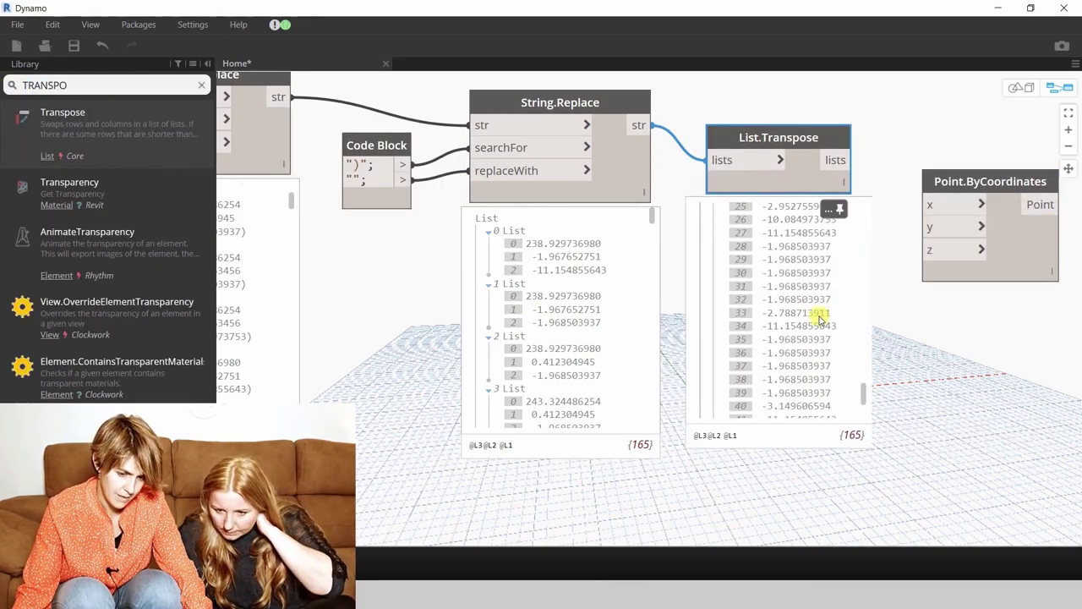
scroll(909, 259, down, 1)
click(863, 176)
- Feed transposed lists through String.ToNumber and an 'i[0]; i[1]; i[2]' code block into x, y, z
double_click(799, 157)
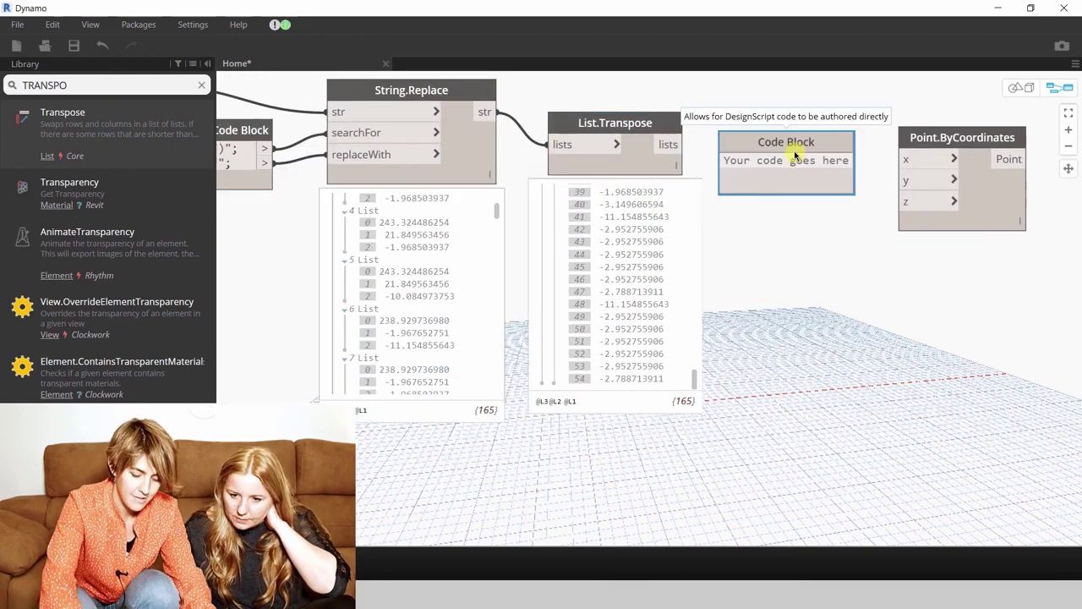
right_click(794, 150)
click(726, 160)
text(i[0]; )
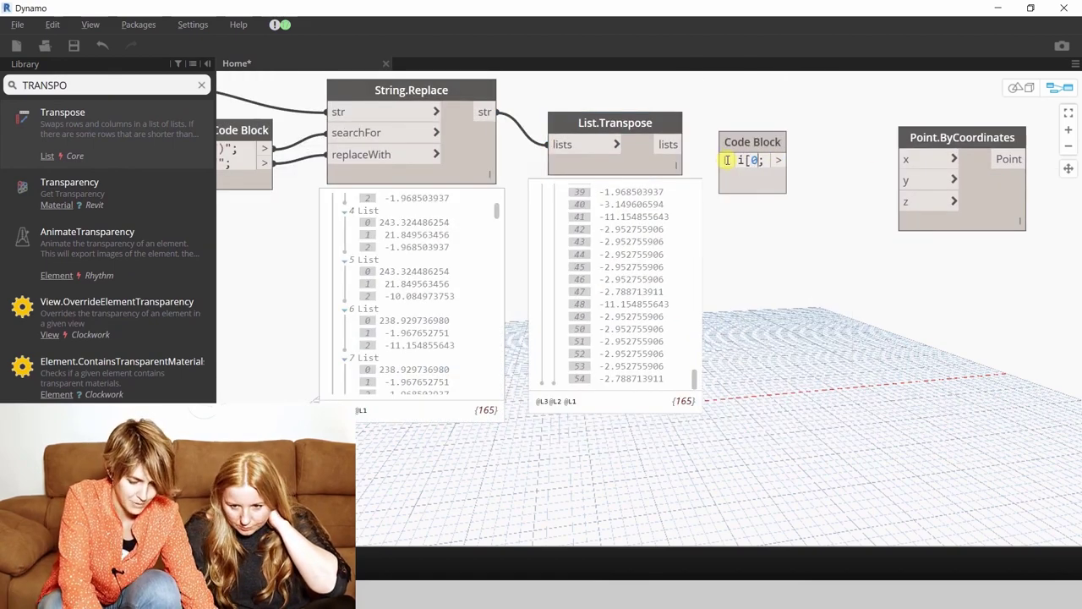
text(i[1]; i[2)
mouse_move(786, 159)
mouse_down()
mouse_move(902, 159)
mouse_move(901, 180)
mouse_up()
drag(725, 157, 724, 159)
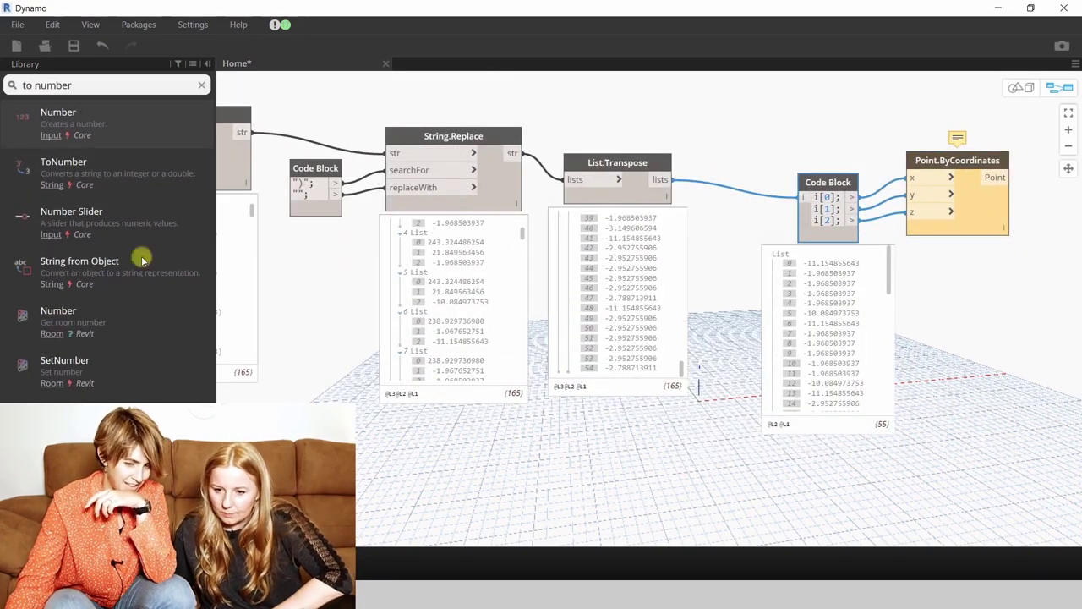
click(149, 174)
- Orbit the 3D background preview to inspect the 55 points from a flat side view
key(ctrl+b)
mouse_move(652, 378)
right_down()
mouse_move(575, 336)
mouse_move(565, 383)
mouse_move(391, 329)
mouse_move(473, 324)
mouse_move(576, 342)
mouse_move(584, 319)
mouse_move(563, 276)
mouse_move(536, 386)
right_up()
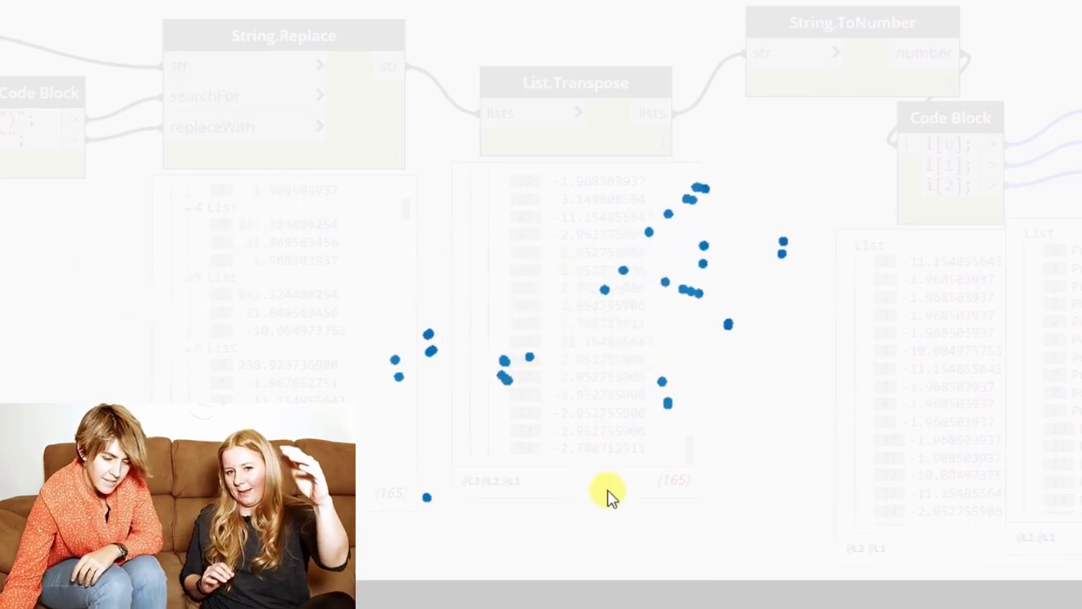
mouse_move(592, 466)
right_down()
mouse_move(372, 442)
mouse_move(370, 425)
mouse_move(386, 426)
mouse_move(399, 477)
mouse_move(485, 483)
mouse_move(481, 502)
right_up()
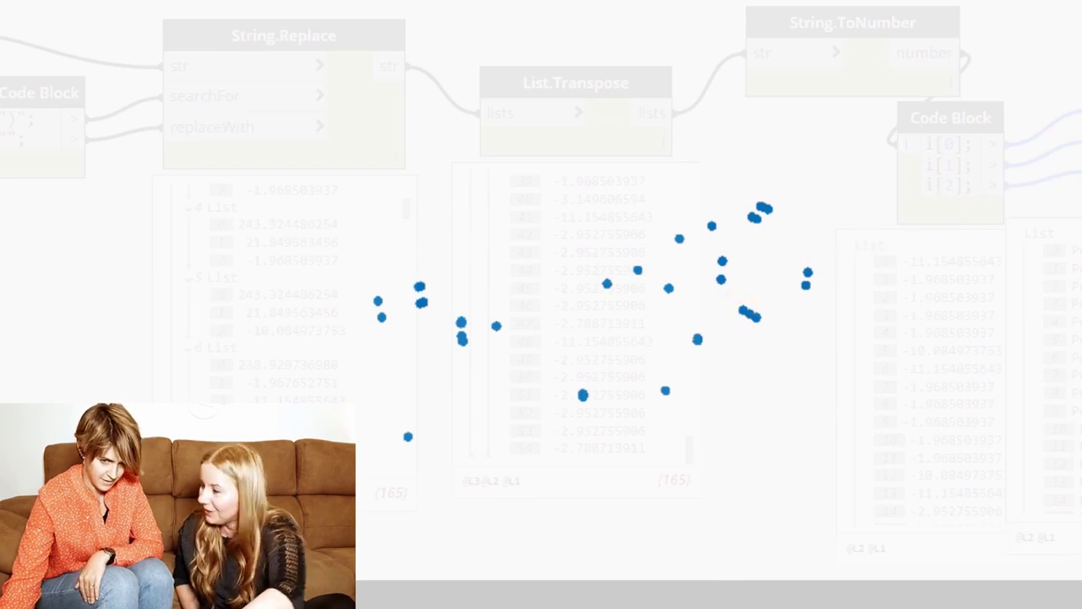
key(ctrl+b)
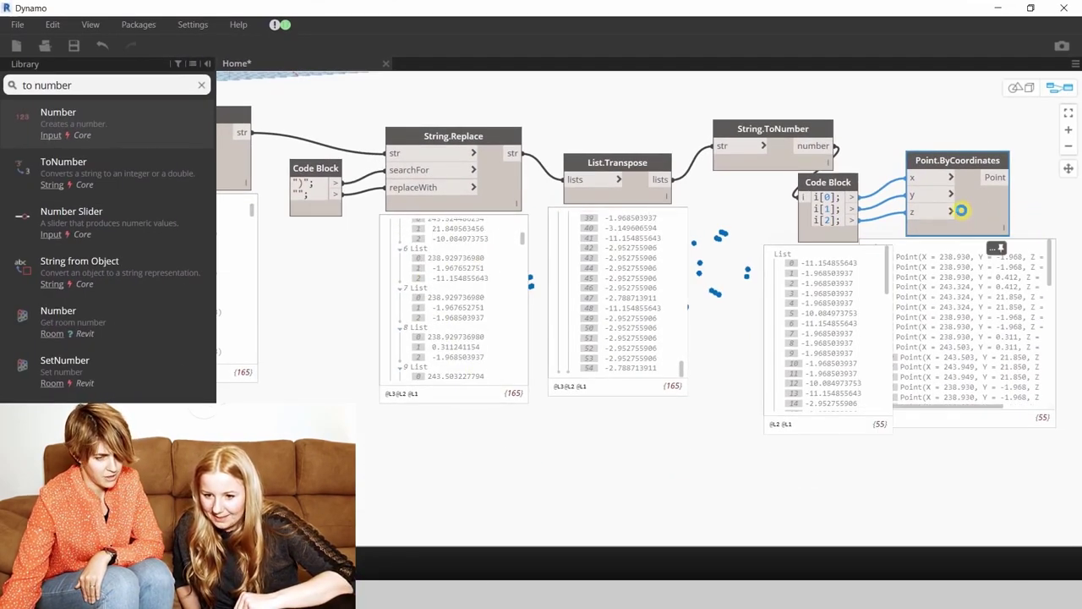
- Nudge Point.ByCoordinates right and save the graph as Circuitos.dyn
drag(958, 159, 1027, 165)
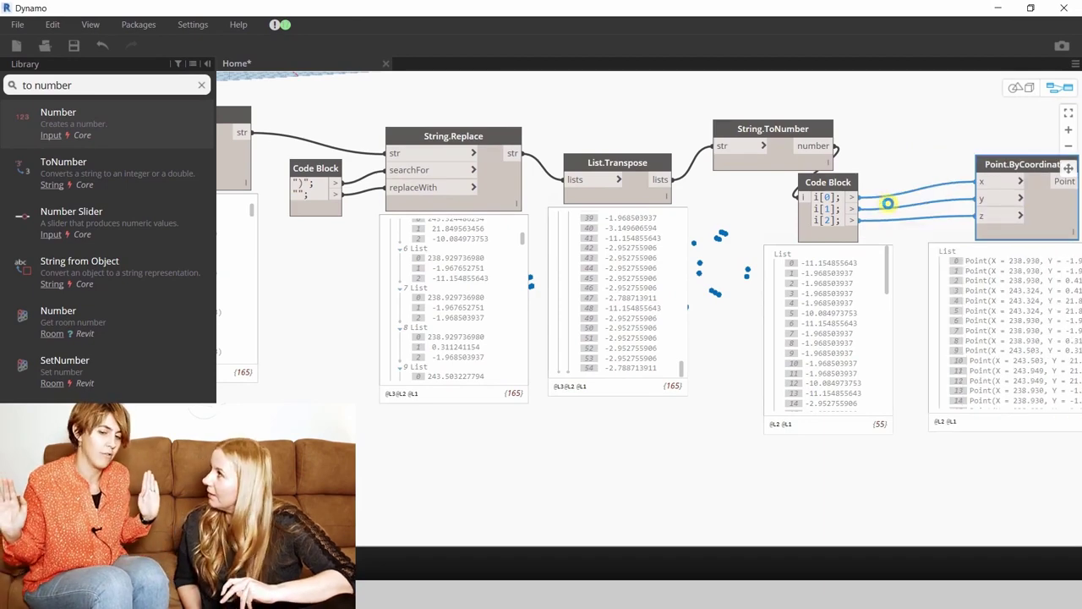
key(ctrl+s)
key(Escape)
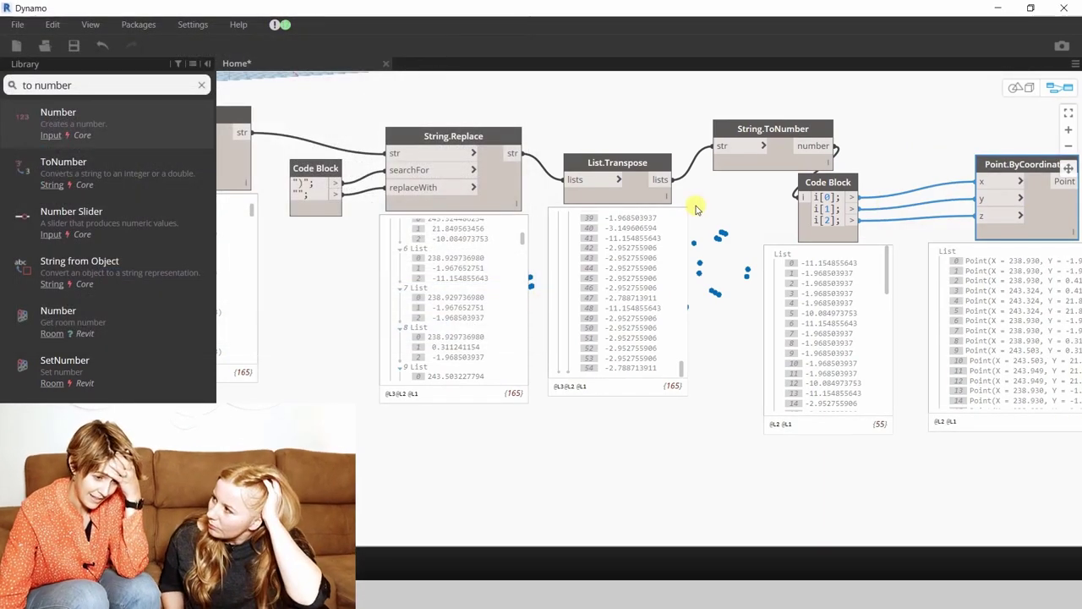
- Bring the Transpose, ToNumber and Point nodes into view and move the code block up-right
scroll(657, 217, down, 3)
scroll(1014, 285, down, 2)
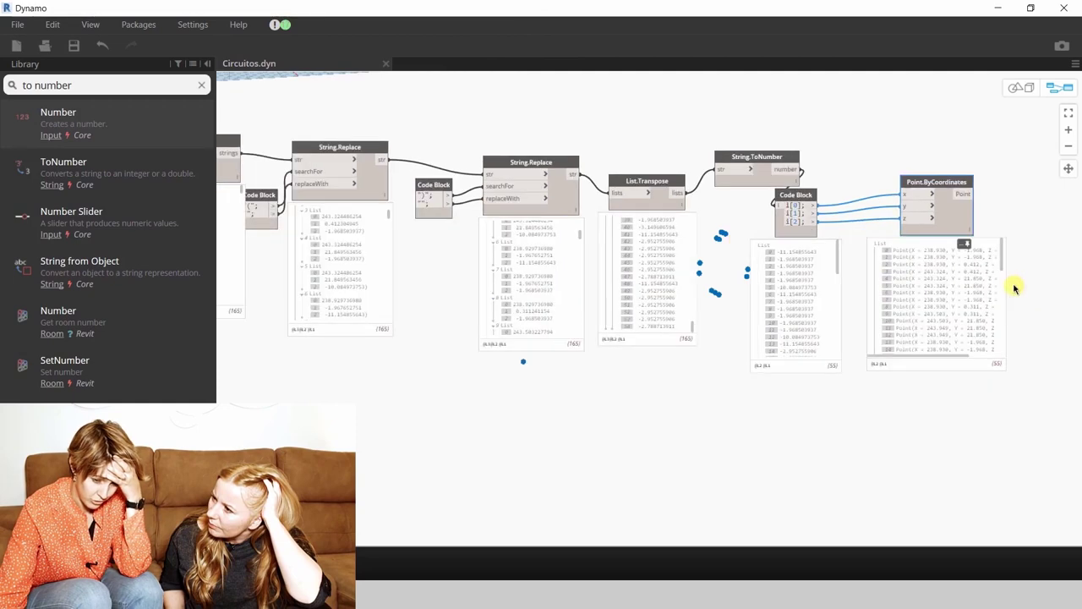
scroll(987, 293, down, 2)
scroll(999, 290, up, 3)
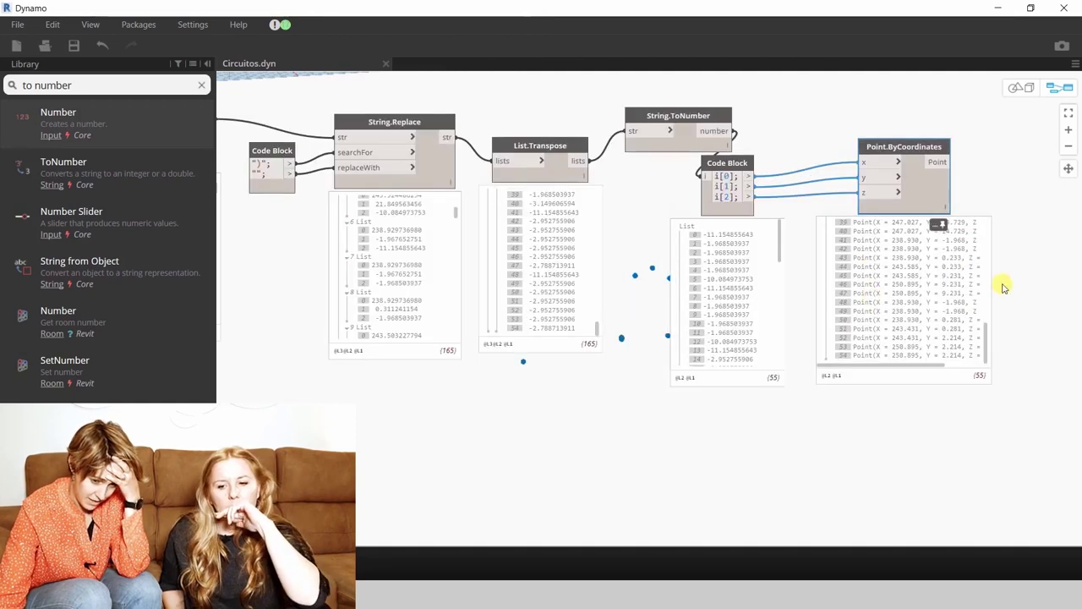
scroll(1015, 276, down, 2)
scroll(1024, 269, down, 1)
scroll(423, 285, up, 2)
scroll(431, 291, up, 2)
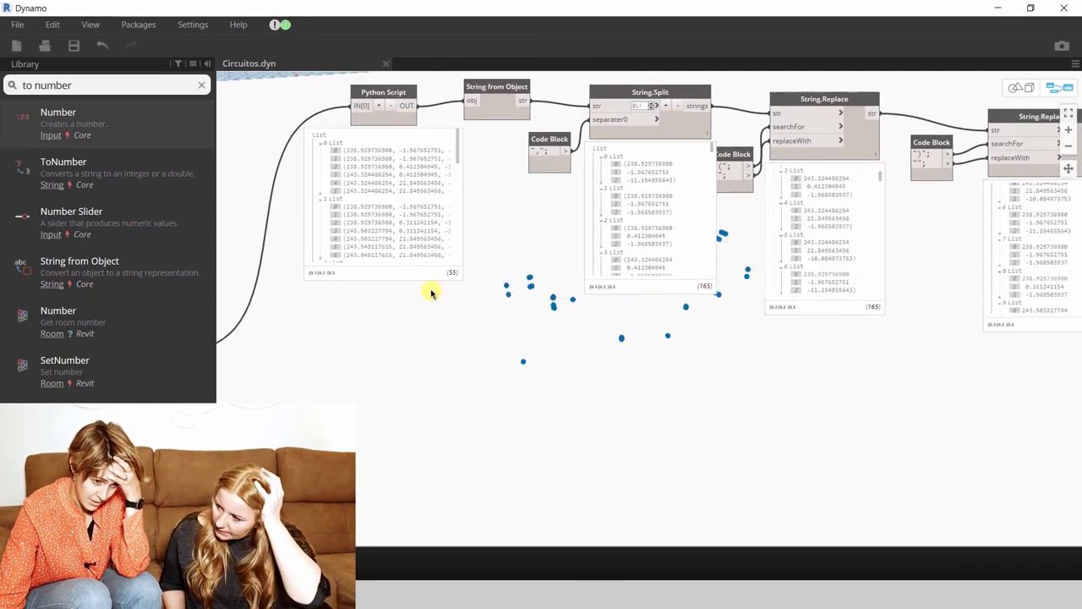
scroll(427, 288, up, 1)
mouse_move(434, 319)
middle_down()
mouse_move(302, 269)
mouse_move(844, 253)
middle_up()
scroll(1046, 273, down, 4)
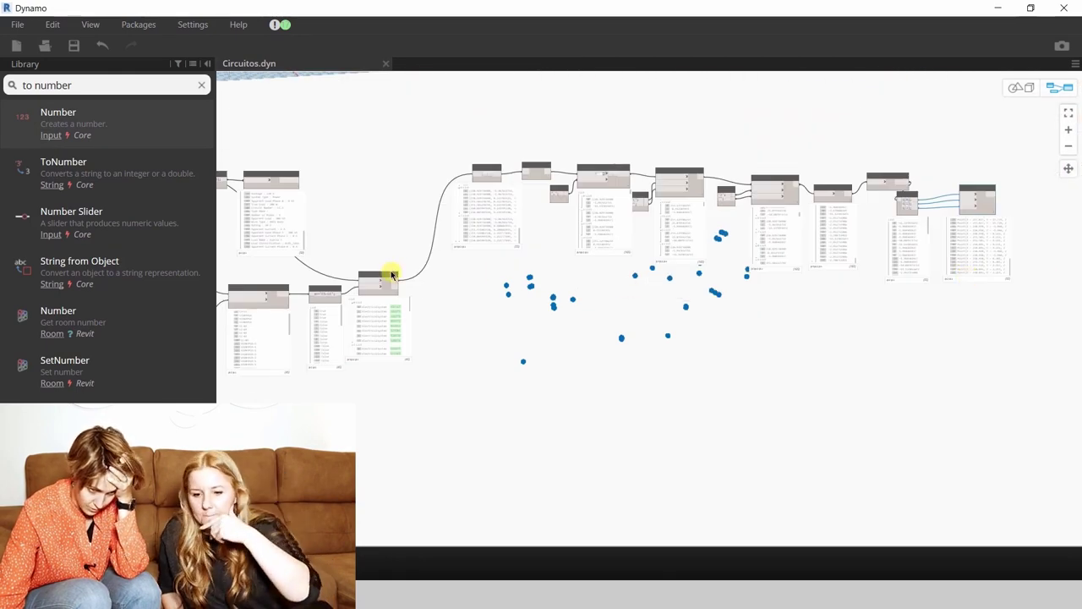
scroll(628, 240, up, 1)
scroll(634, 239, up, 1)
scroll(761, 203, up, 3)
scroll(755, 225, up, 2)
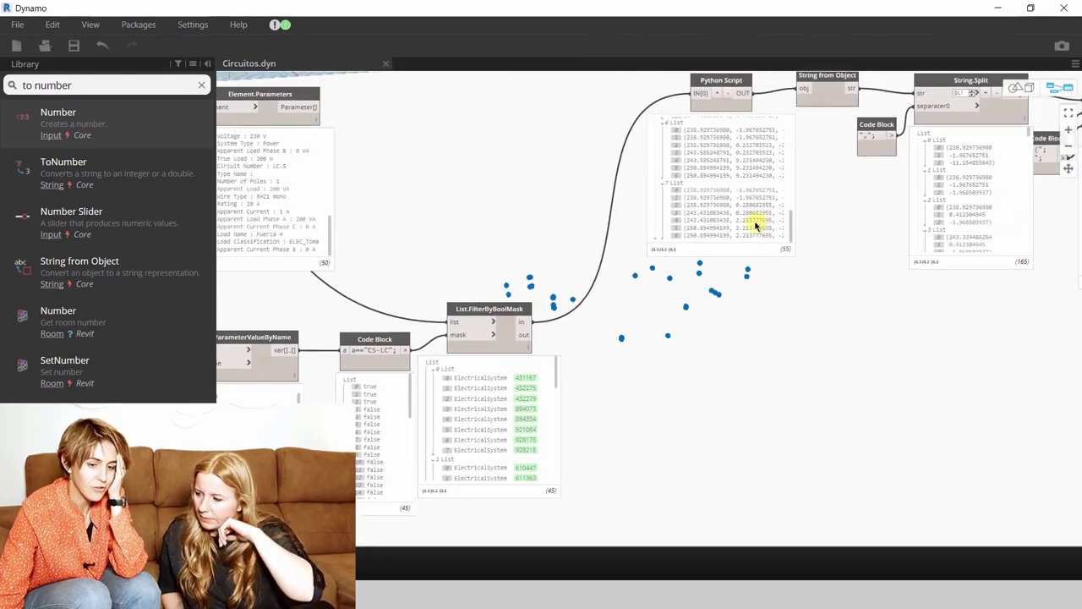
mouse_move(755, 225)
middle_down()
mouse_move(574, 255)
mouse_move(246, 241)
middle_up()
middle_drag(804, 242, 609, 210)
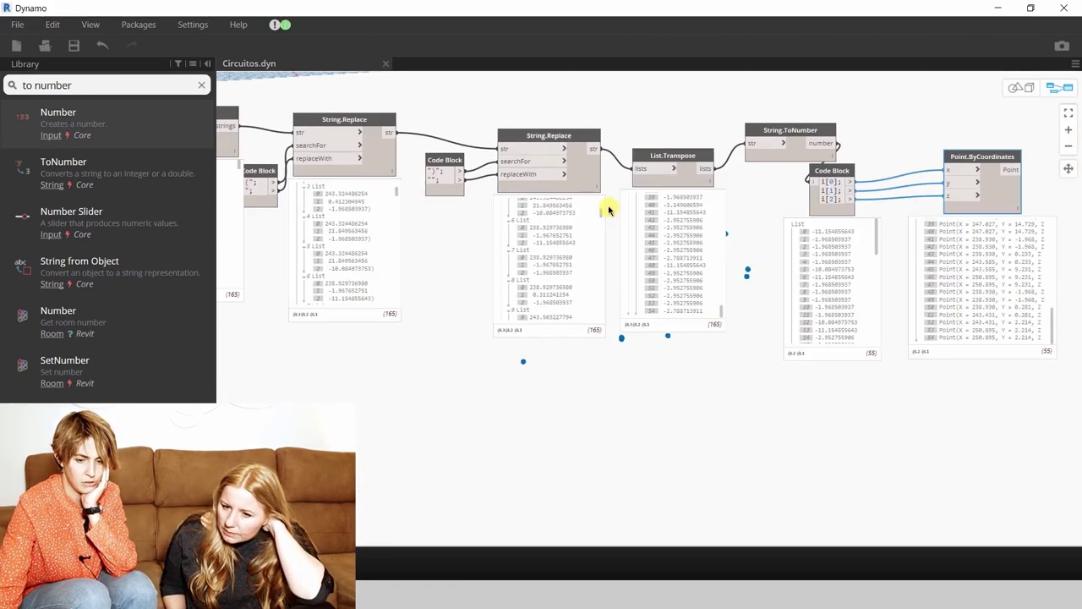
scroll(952, 256, up, 5)
scroll(951, 256, up, 5)
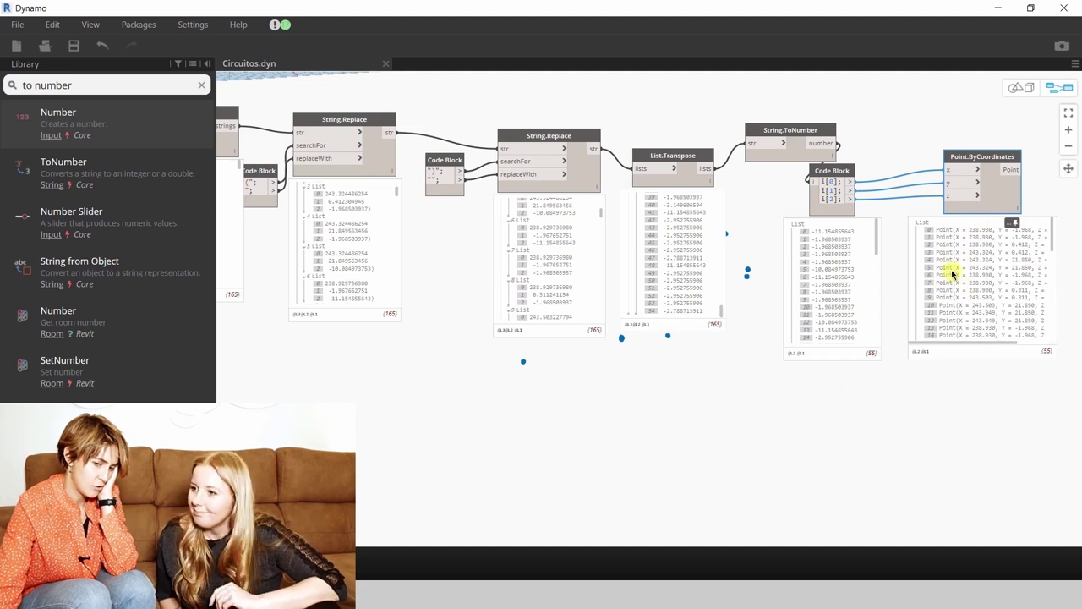
middle_drag(1030, 203, 1015, 196)
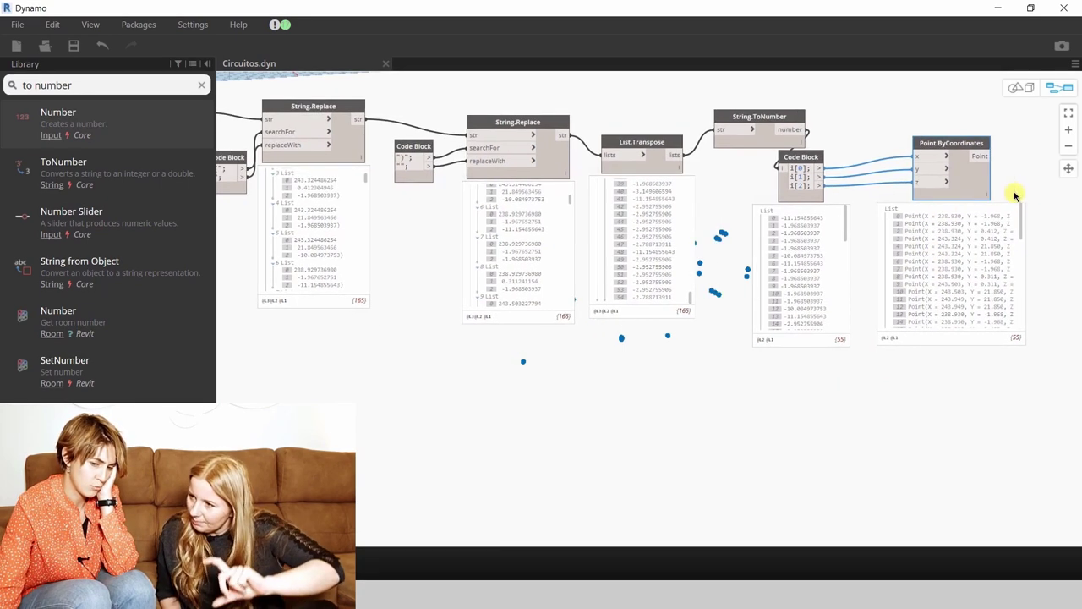
drag(804, 169, 845, 142)
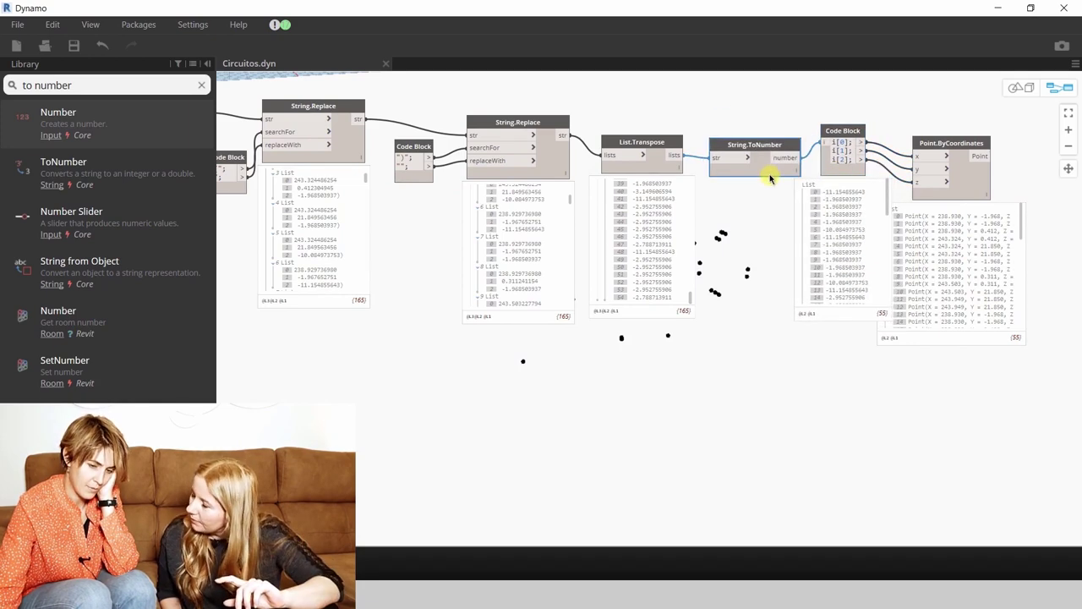
scroll(1030, 300, down, 3)
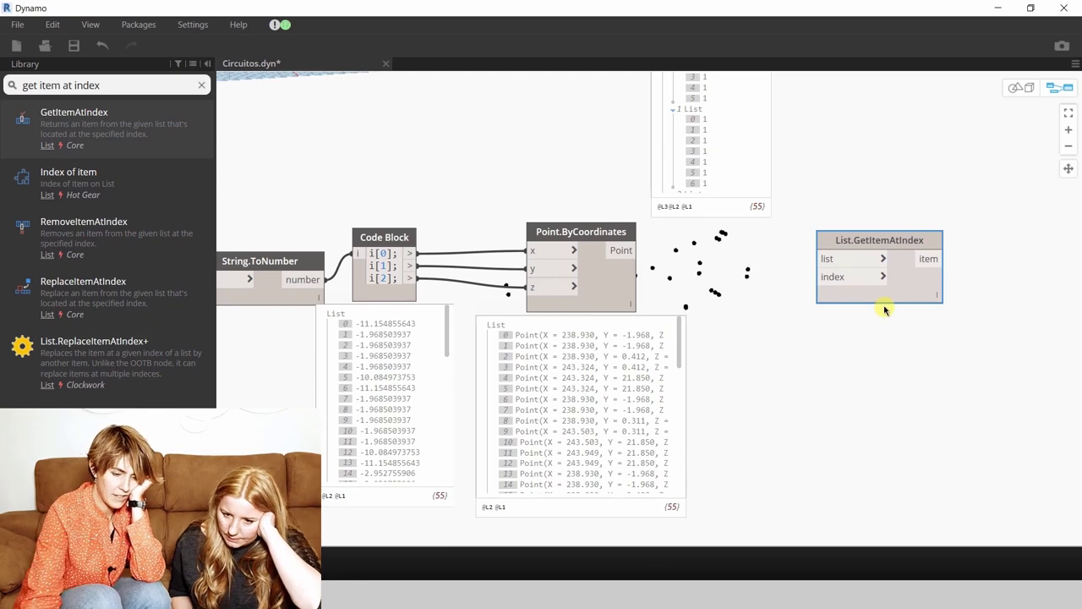
- Delete List.GetItemAtIndex, then the Select Model Element and Element.ElectricalCircuit nodes
key(Delete)
scroll(780, 372, up, 1)
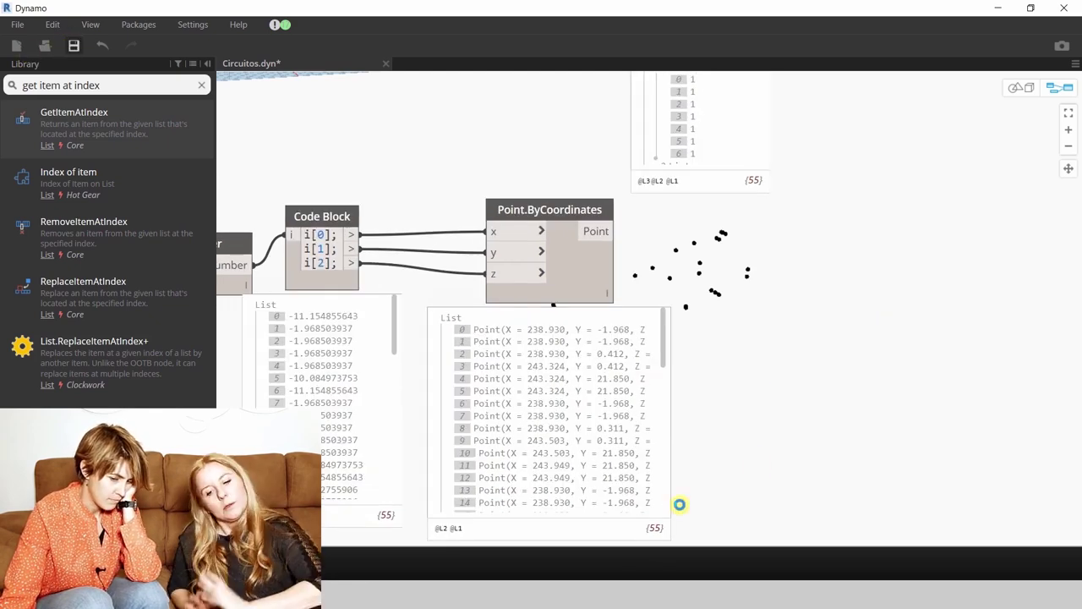
scroll(826, 322, down, 2)
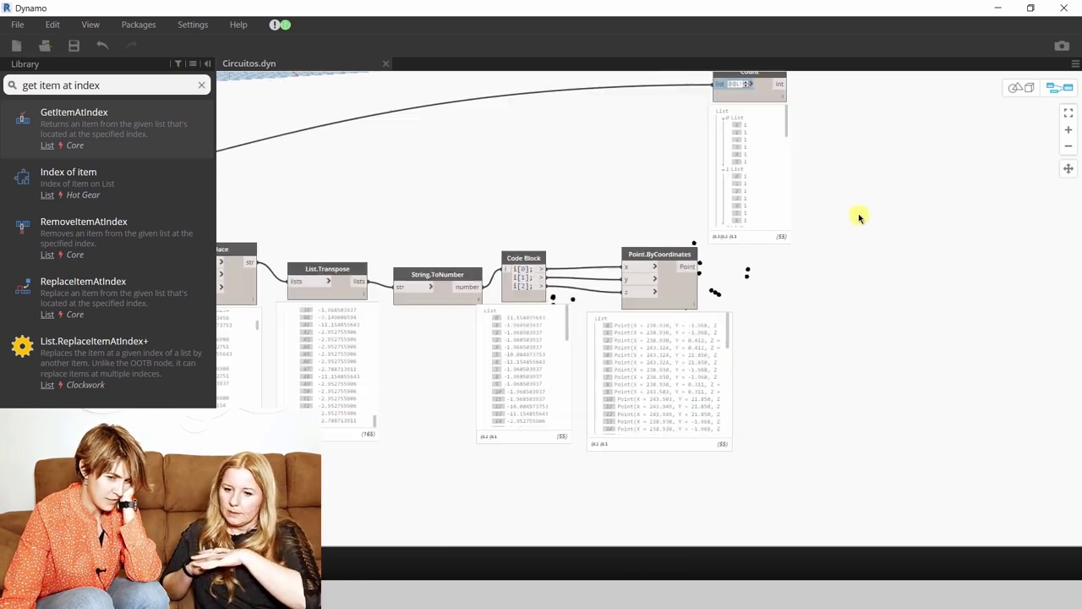
scroll(828, 230, down, 2)
scroll(787, 242, down, 1)
scroll(788, 242, down, 1)
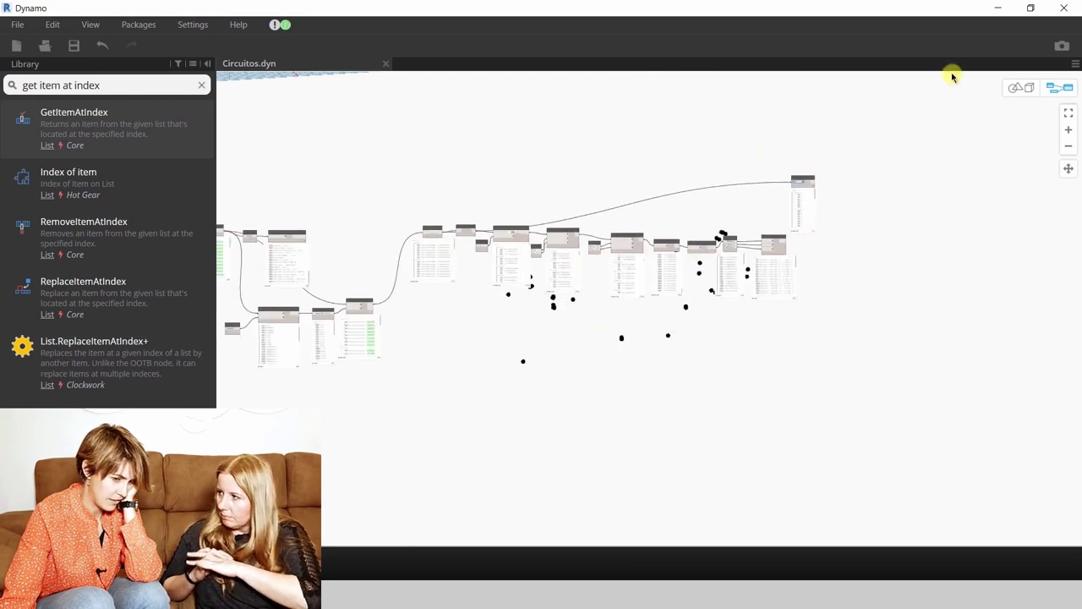
scroll(498, 273, up, 2)
scroll(498, 278, up, 2)
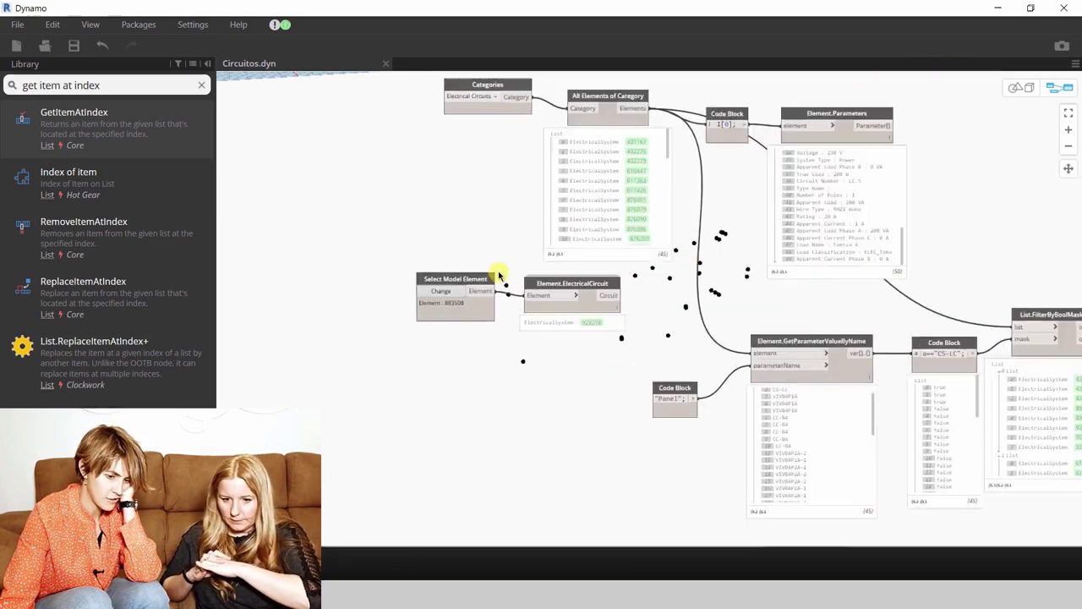
scroll(507, 288, up, 2)
key(ctrl+z)
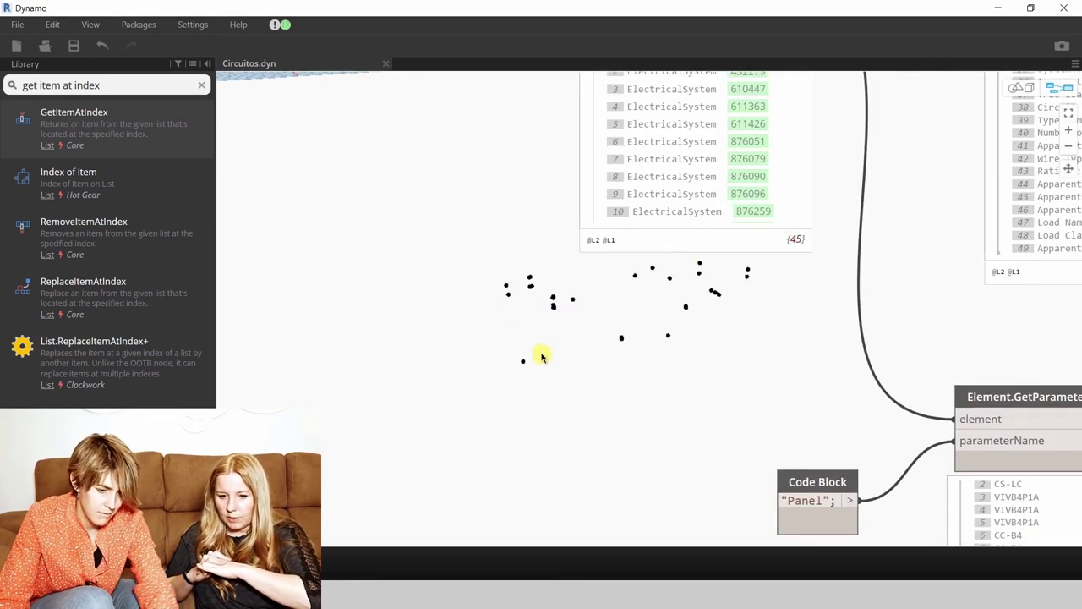
scroll(595, 423, down, 2)
scroll(631, 124, up, 2)
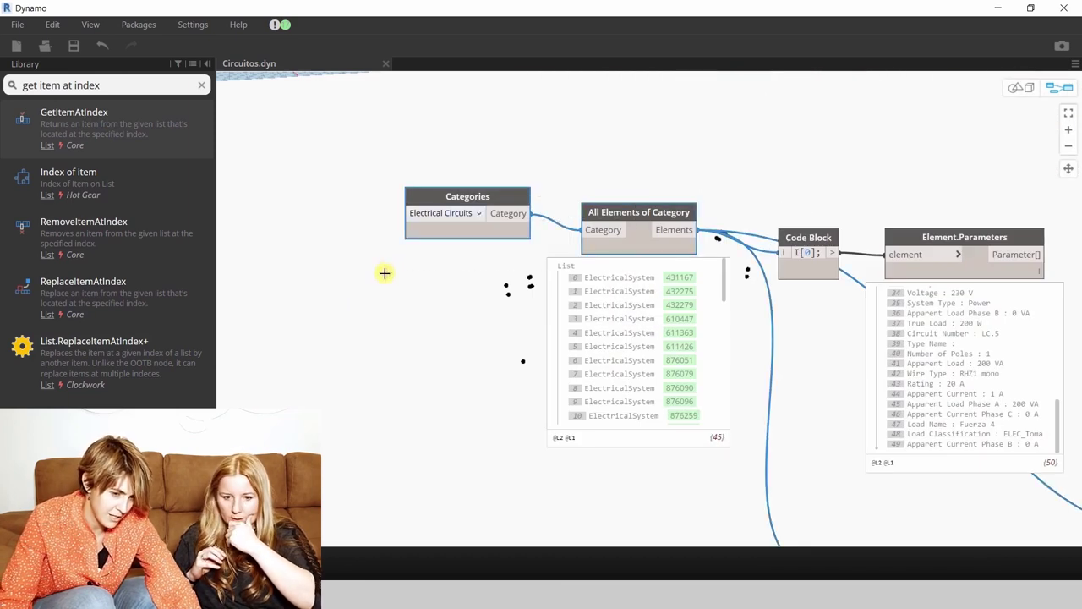
- Set the Categories dropdown to Cable Trays and move the two category nodes up
click(592, 353)
scroll(596, 432, up, 1)
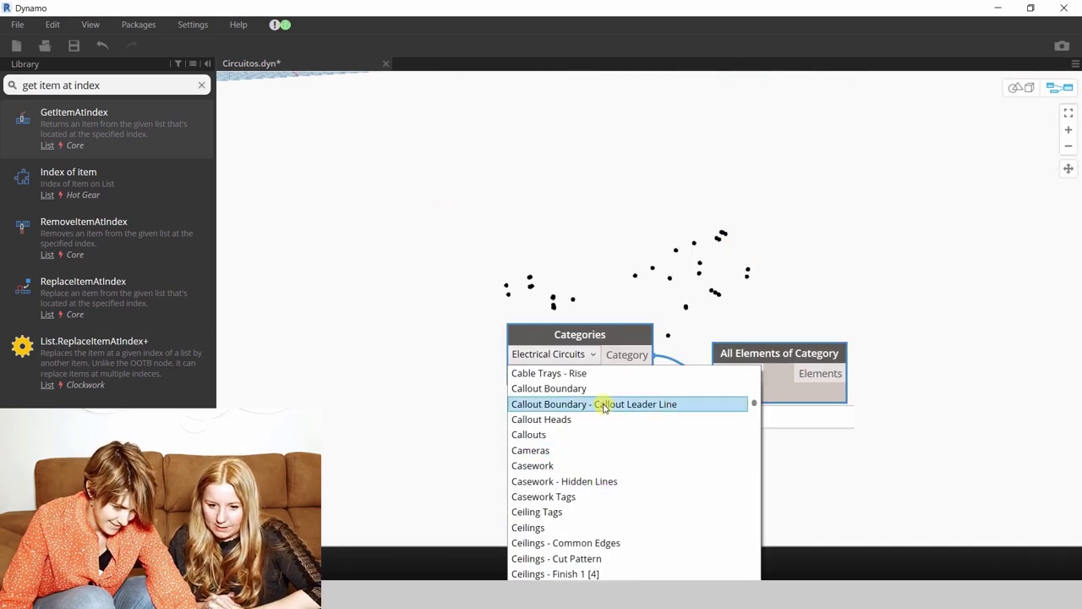
scroll(603, 406, up, 2)
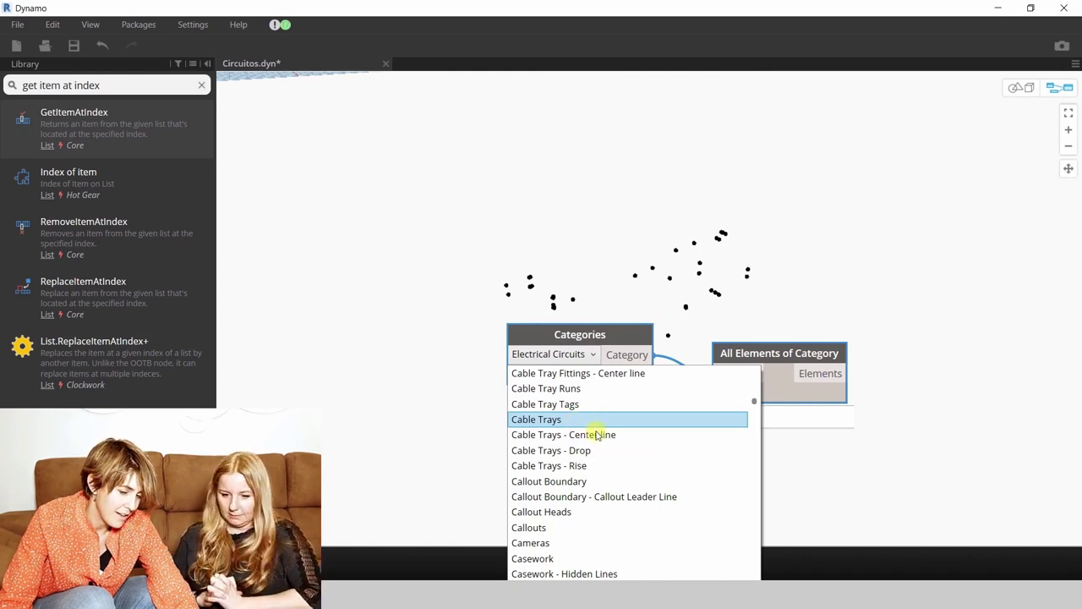
click(597, 435)
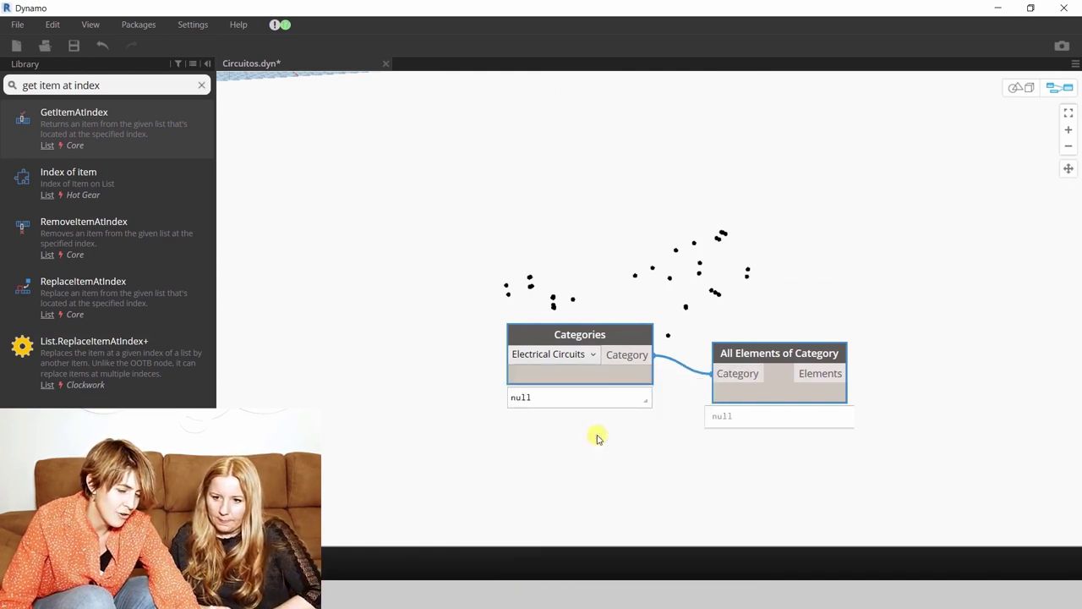
click(615, 359)
click(609, 404)
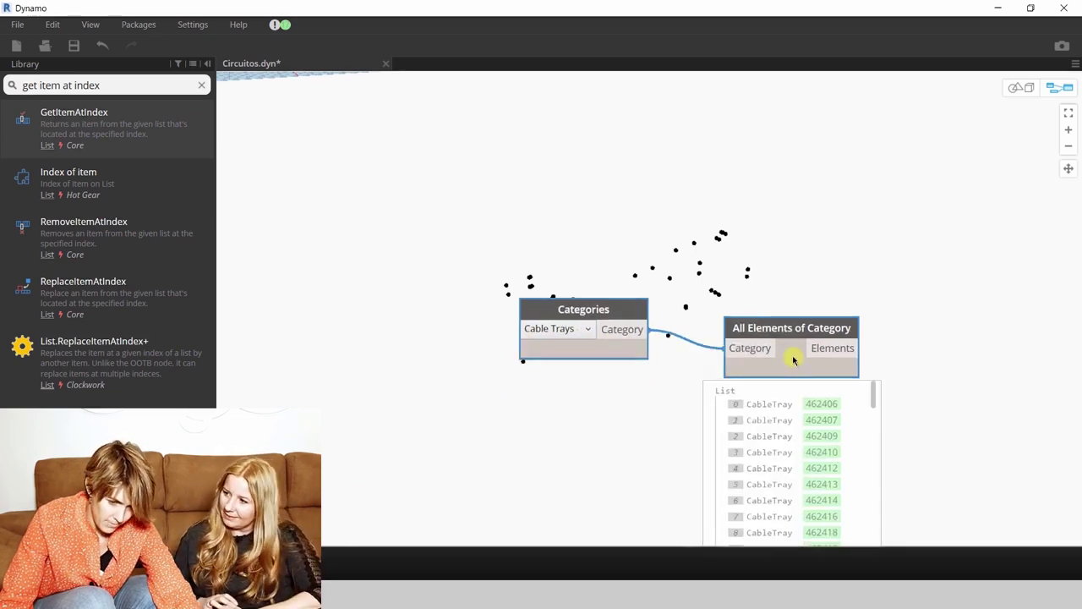
drag(779, 386, 784, 335)
- Search the library for Element.Geometry to place after All Elements of Category
scroll(524, 287, down, 3)
scroll(473, 374, down, 1)
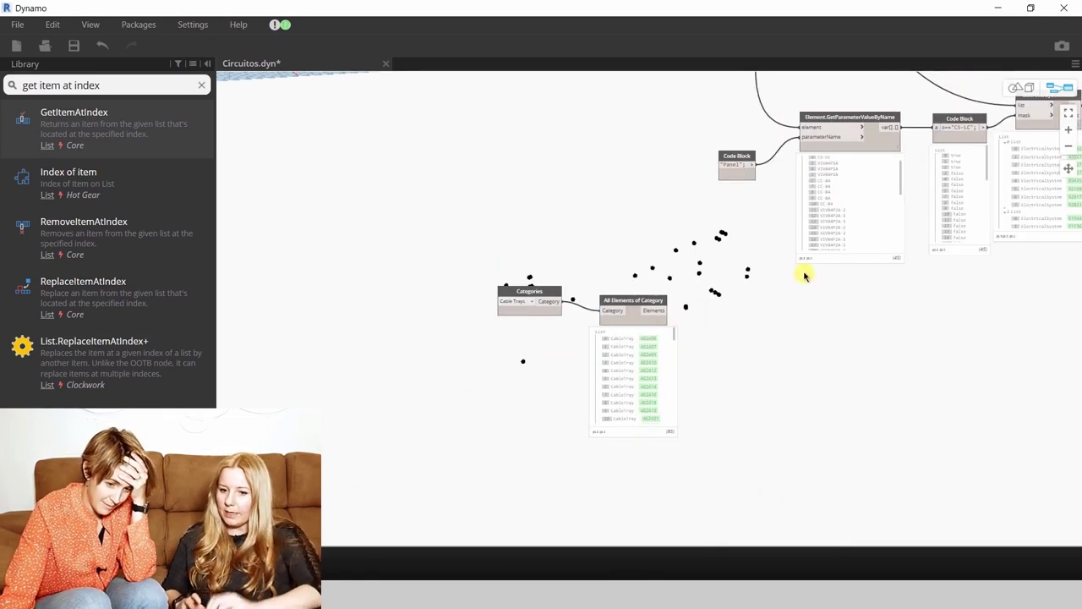
scroll(791, 286, up, 2)
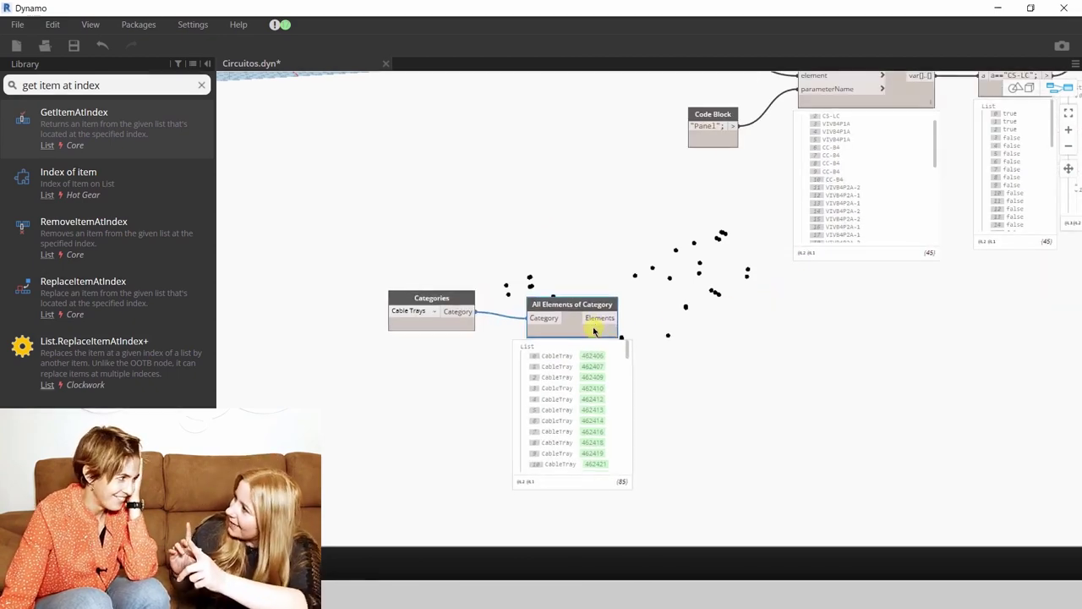
scroll(761, 380, down, 3)
scroll(720, 184, up, 2)
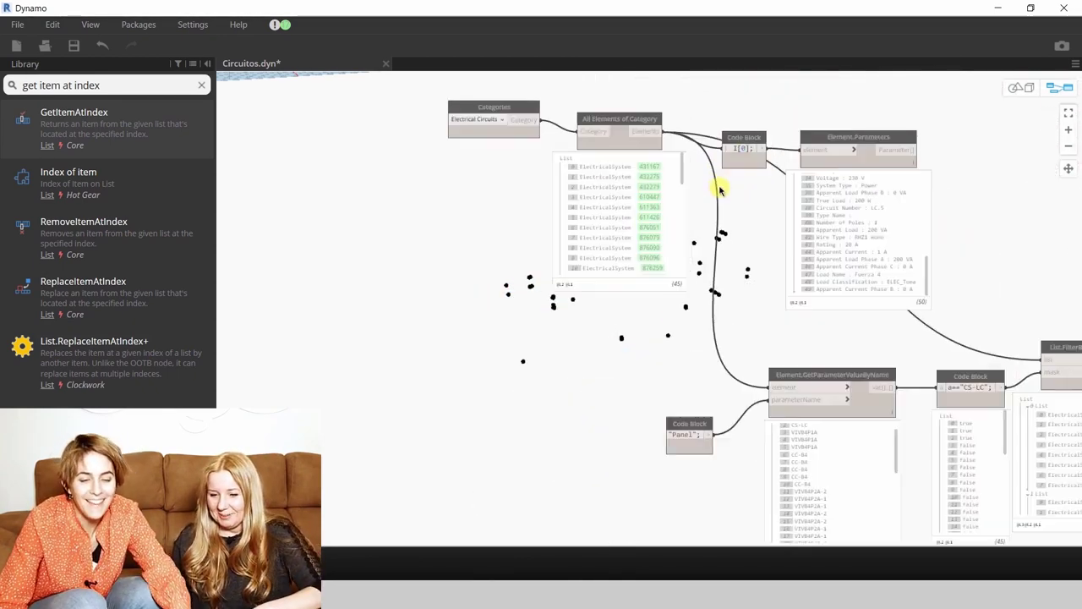
scroll(720, 189, up, 2)
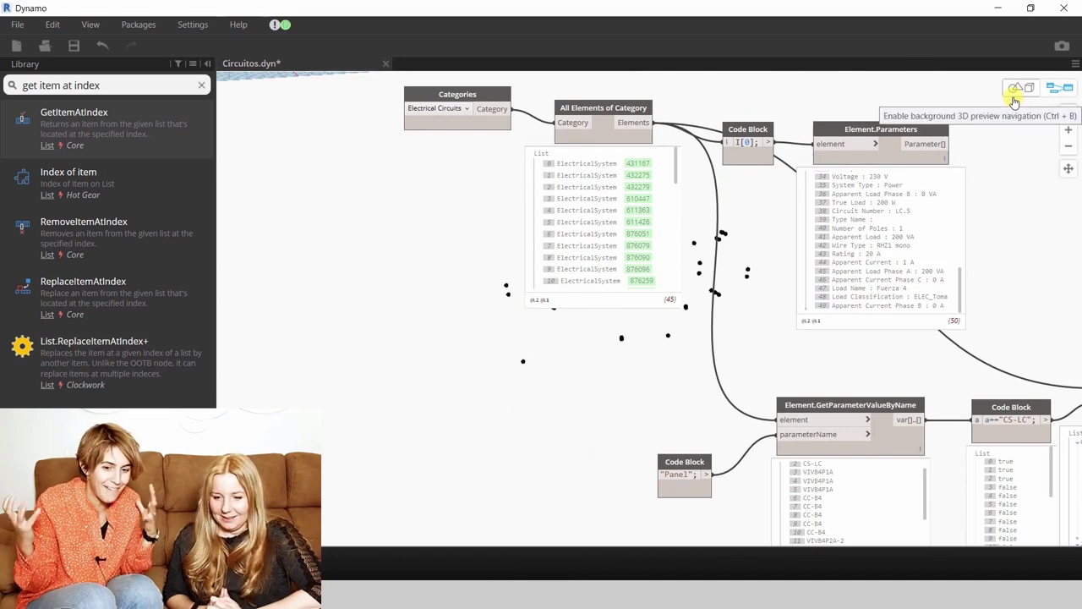
scroll(645, 79, down, 3)
scroll(572, 375, down, 1)
scroll(628, 331, up, 3)
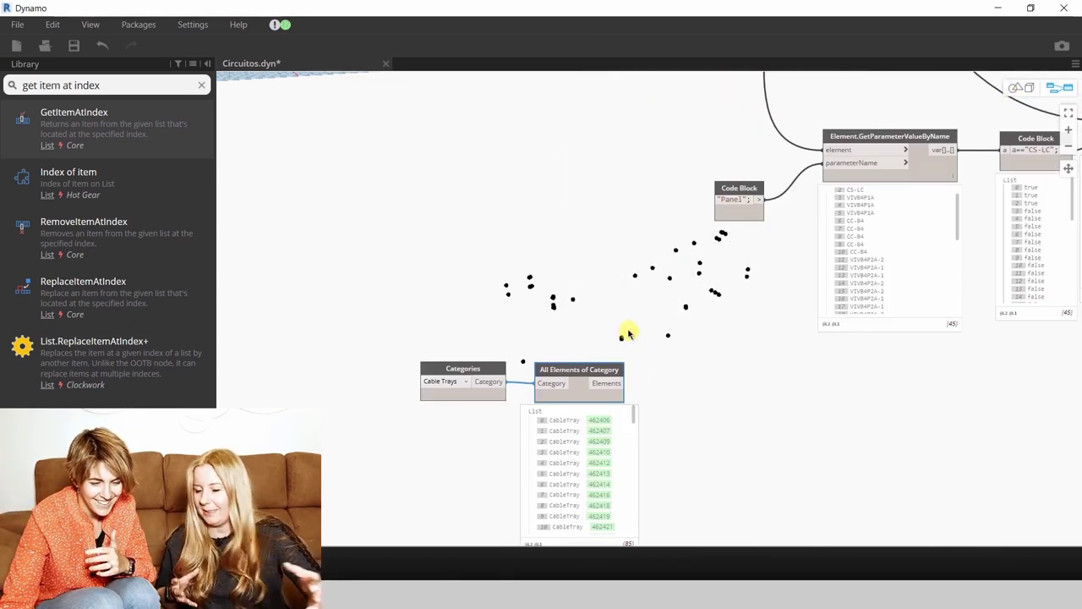
scroll(629, 330, up, 2)
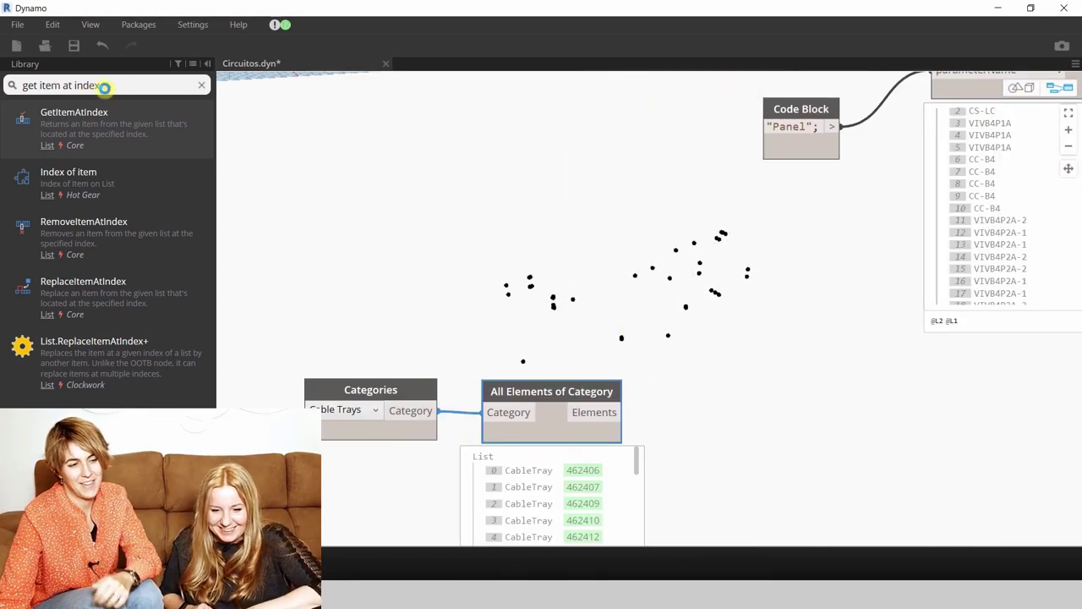
triple_click(103, 87)
text(geometry)
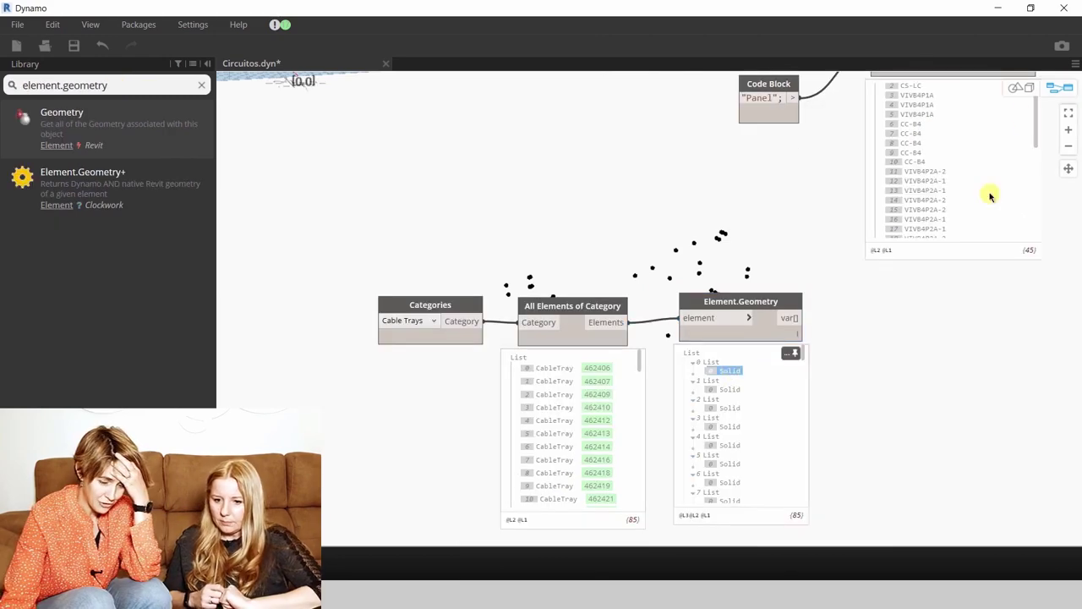
click(1018, 89)
click(1068, 114)
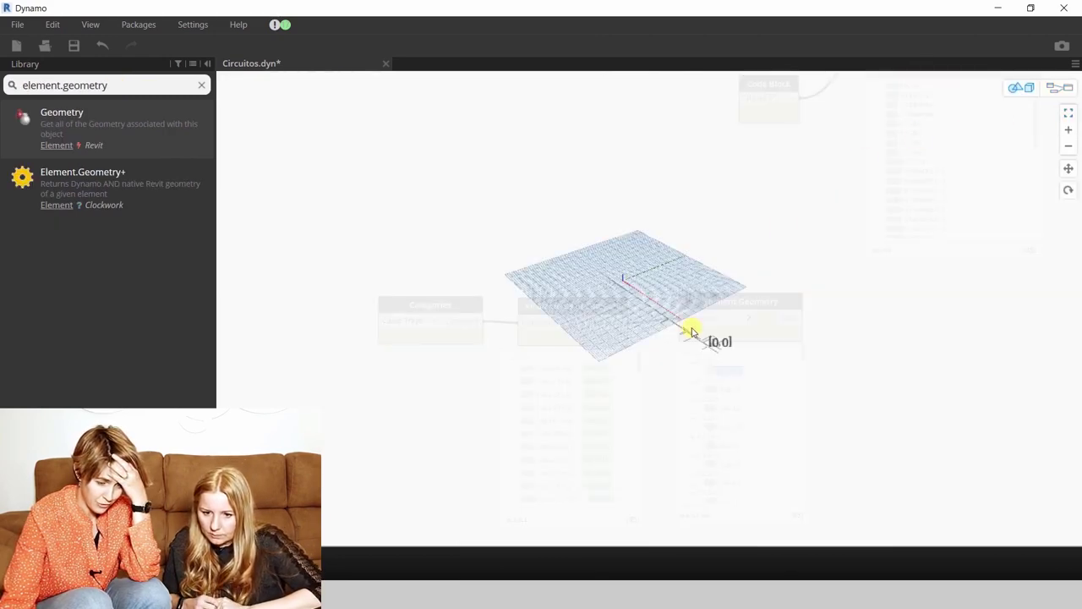
right_drag(691, 332, 532, 224)
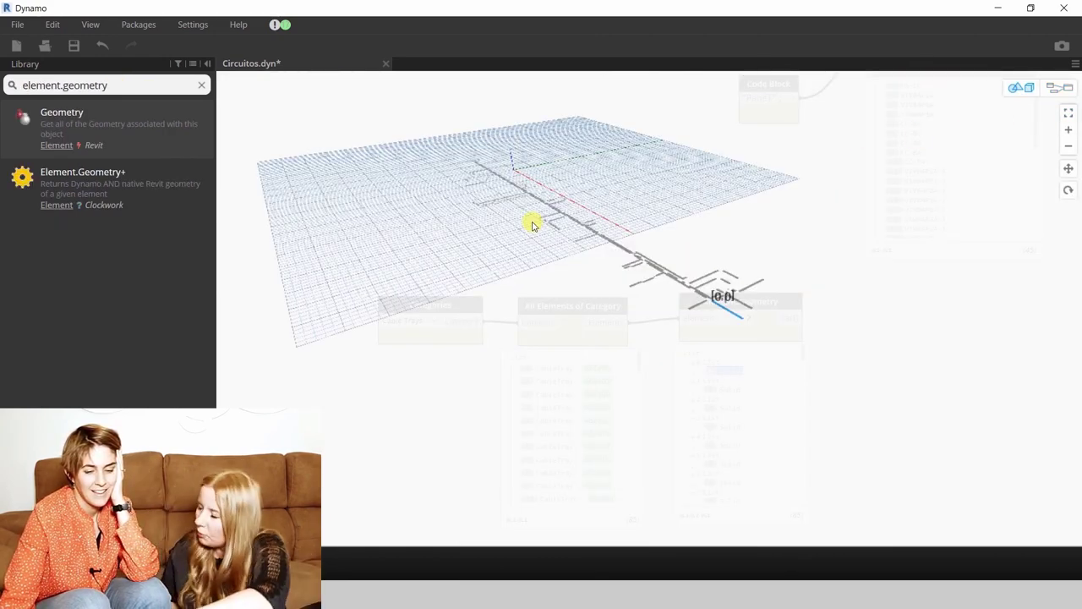
scroll(533, 224, down, 3)
scroll(533, 224, down, 3)
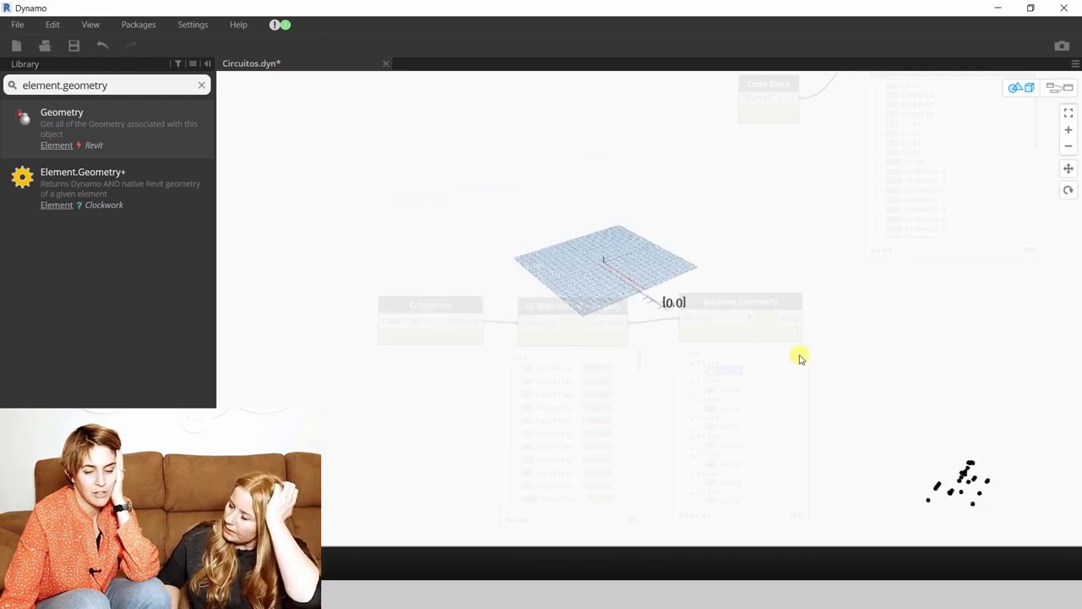
middle_drag(752, 308, 739, 293)
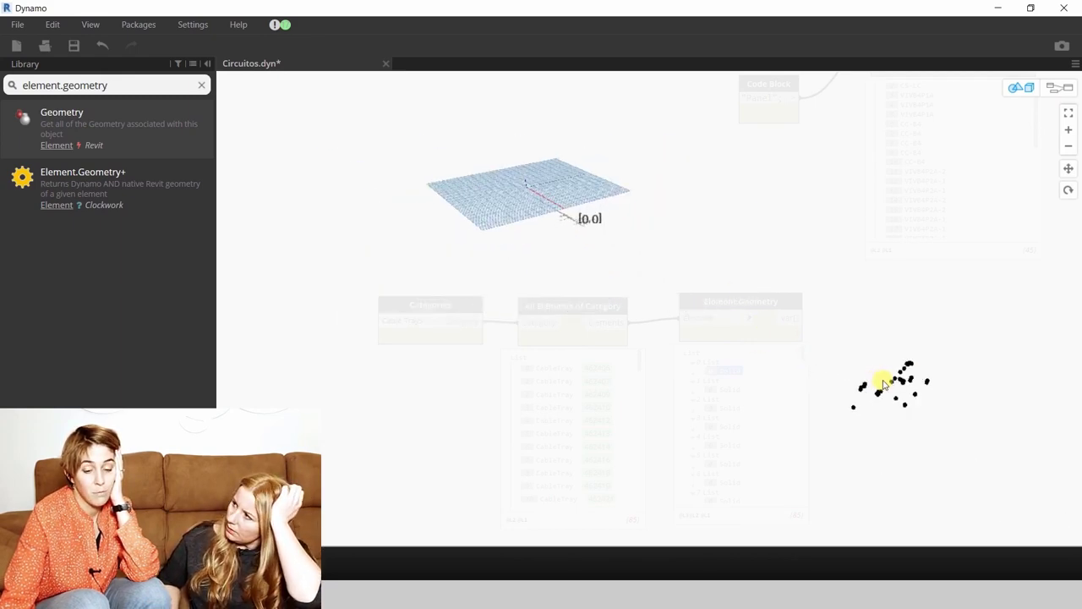
middle_drag(874, 378, 755, 296)
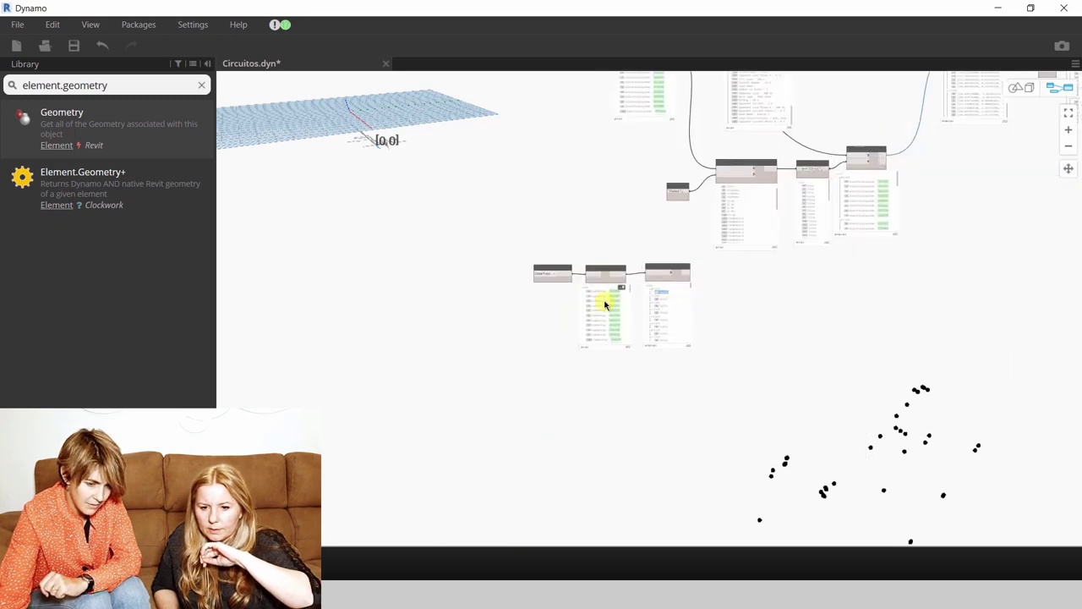
scroll(746, 288, up, 5)
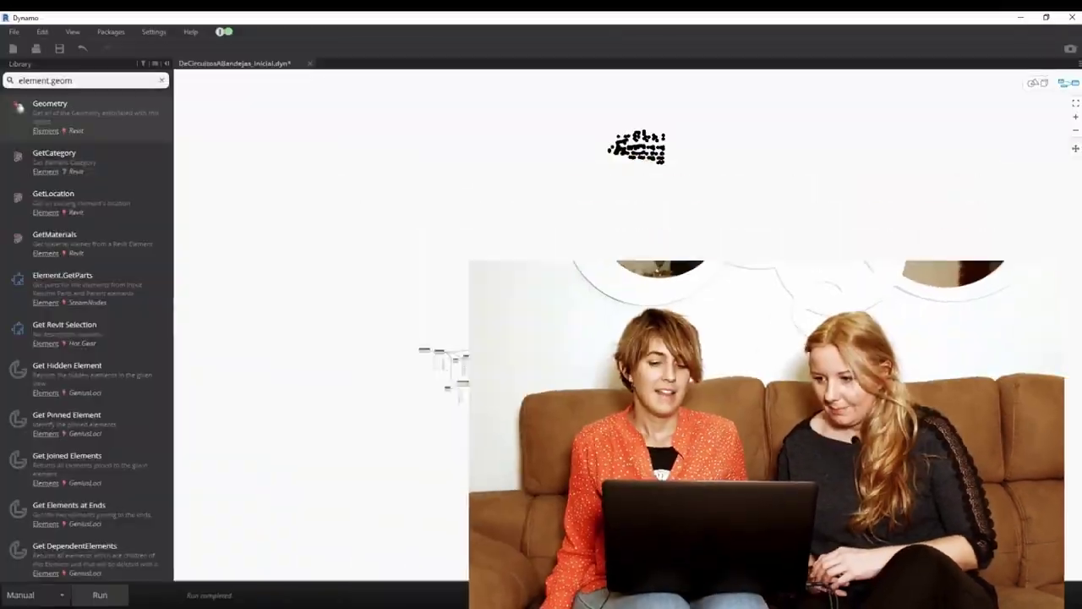
scroll(634, 384, up, 2)
key(ctrl+b)
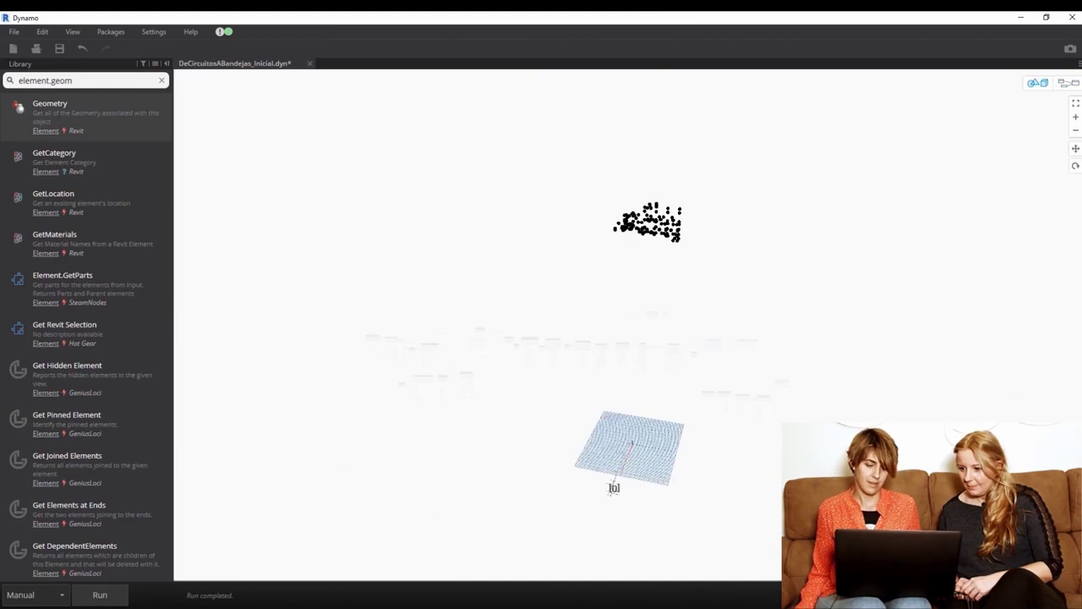
mouse_move(614, 487)
right_down()
mouse_move(639, 246)
mouse_move(663, 468)
mouse_move(571, 430)
right_up()
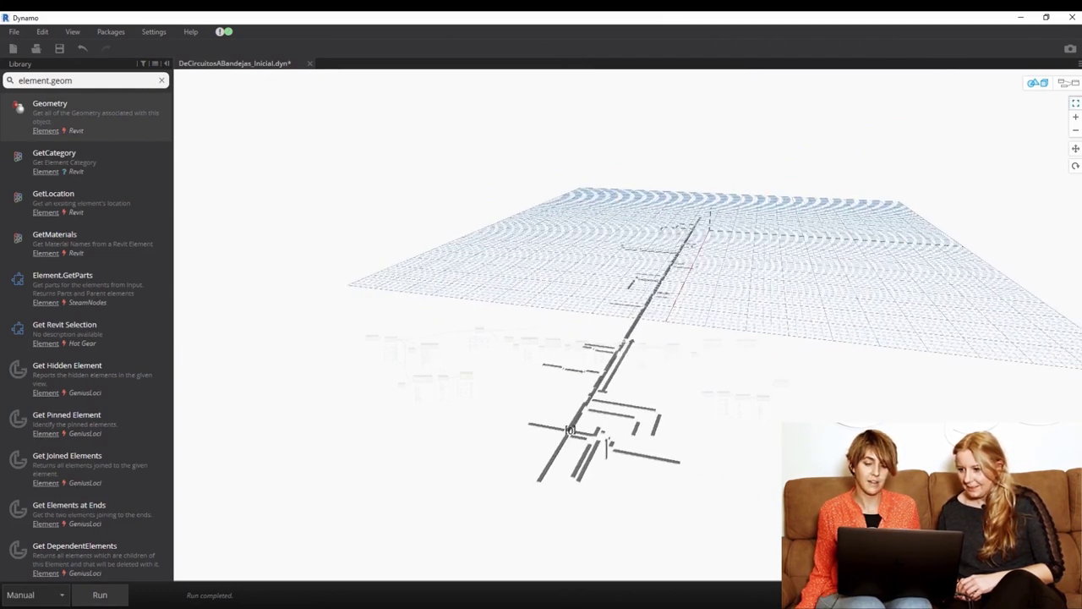
scroll(571, 430, down, 5)
mouse_move(617, 412)
right_down()
mouse_move(609, 394)
mouse_move(623, 403)
mouse_move(630, 457)
right_up()
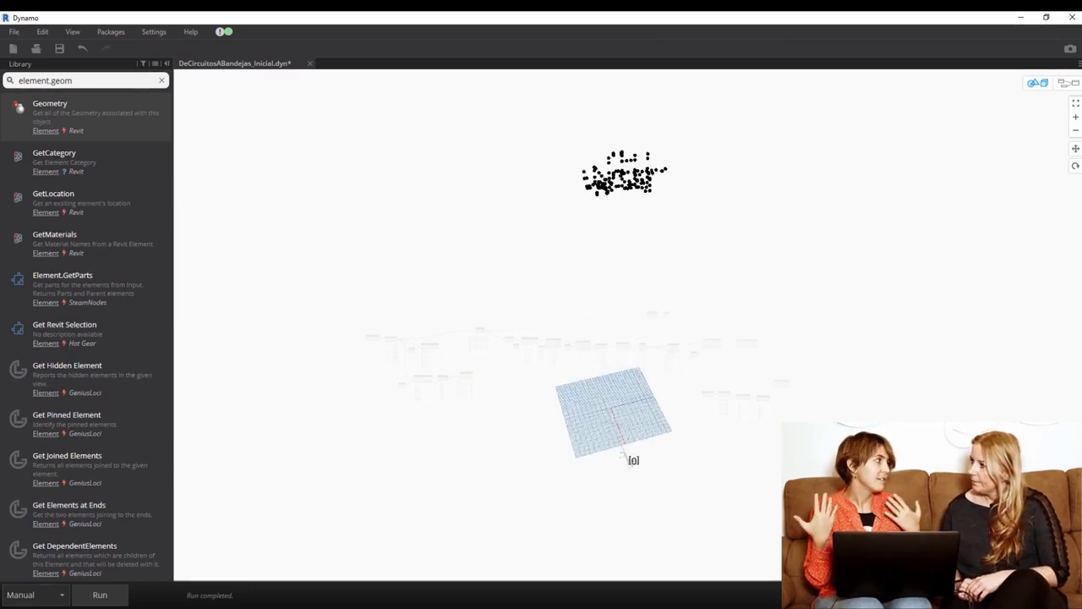
key(ctrl+b)
scroll(379, 266, up, 1)
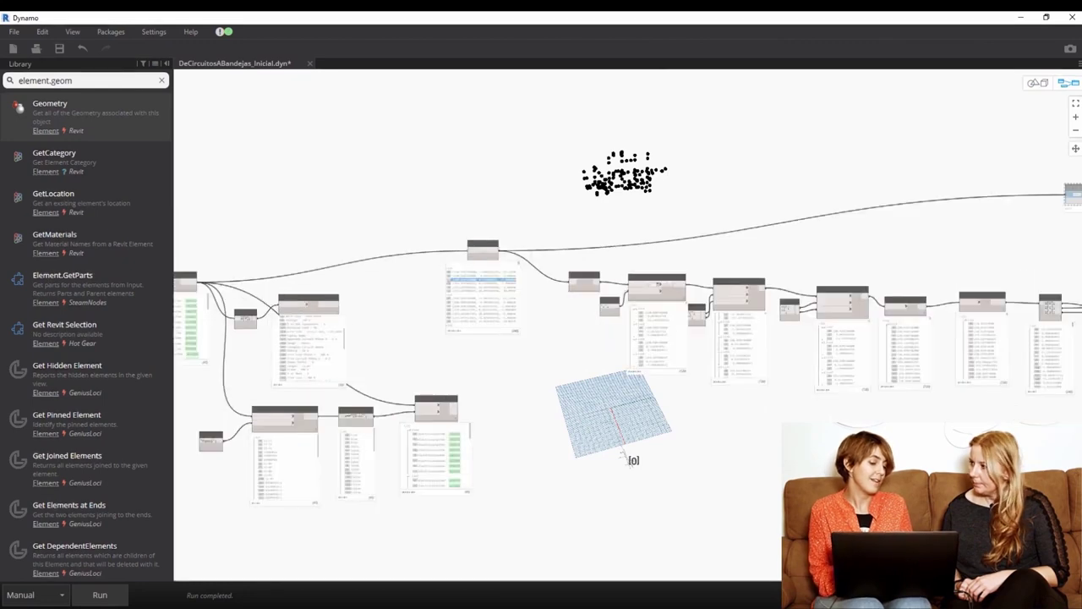
scroll(379, 267, up, 4)
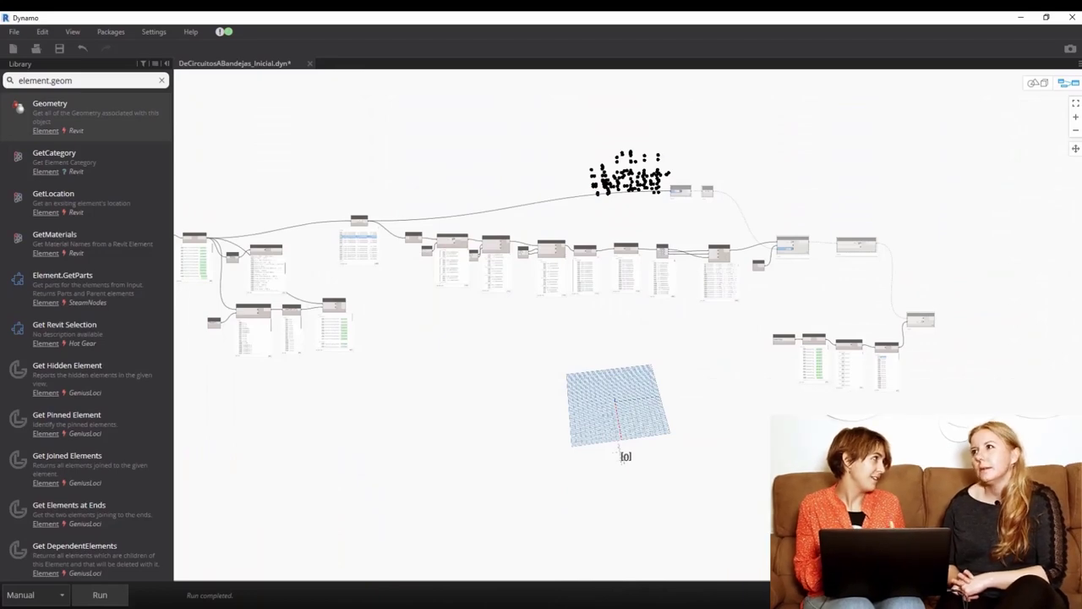
- Orbit and zoom the 3D background preview of the meshed geometry, then return to the graph
scroll(542, 398, up, 3)
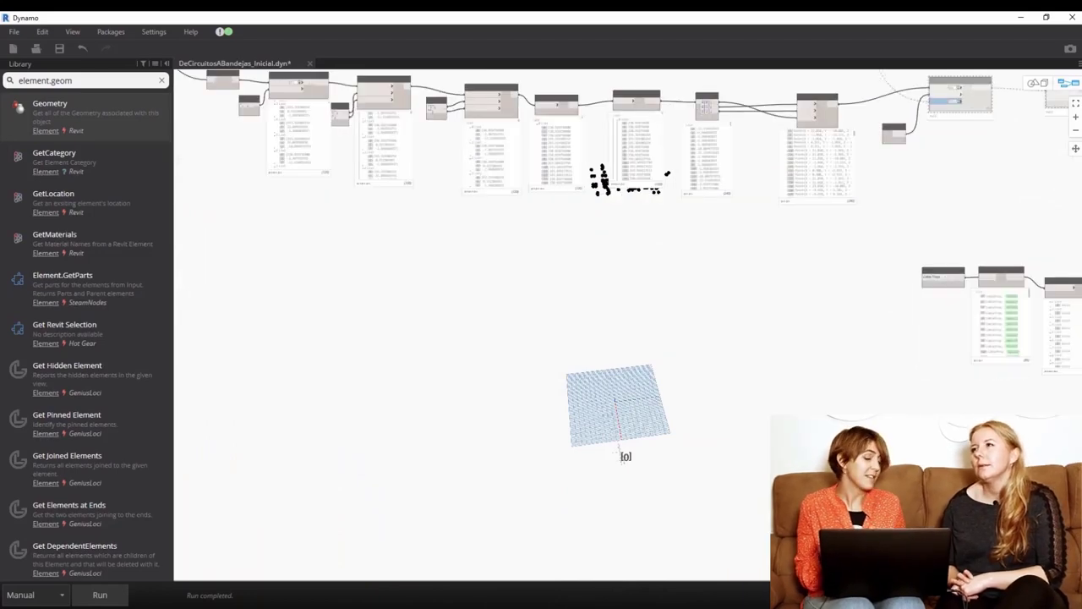
key(ctrl+b)
mouse_move(624, 452)
right_down()
mouse_move(623, 507)
mouse_move(629, 325)
right_up()
scroll(630, 325, down, 5)
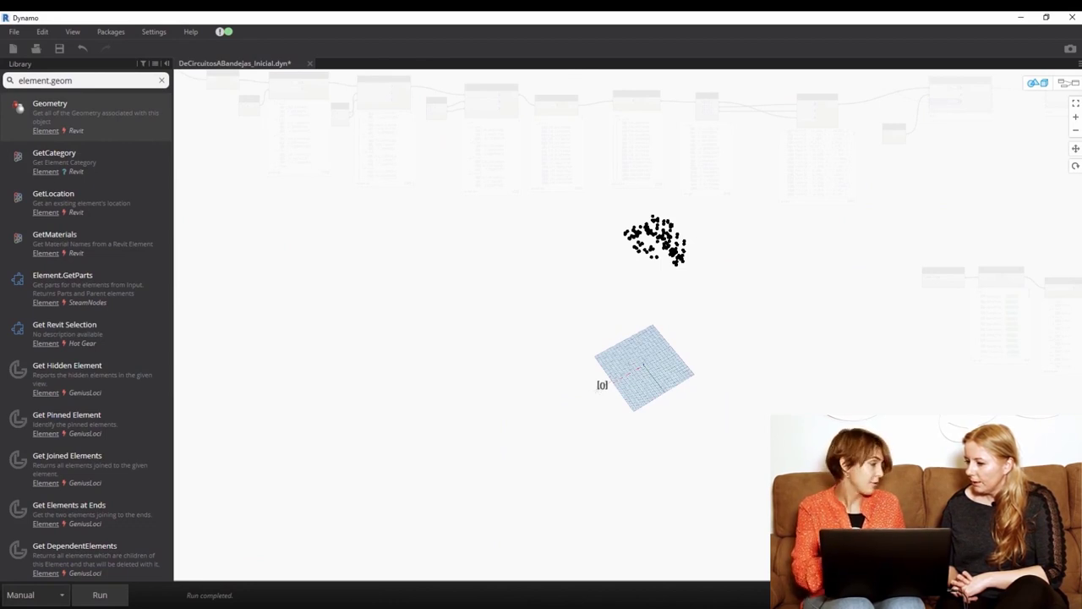
scroll(630, 324, up, 2)
scroll(630, 325, up, 2)
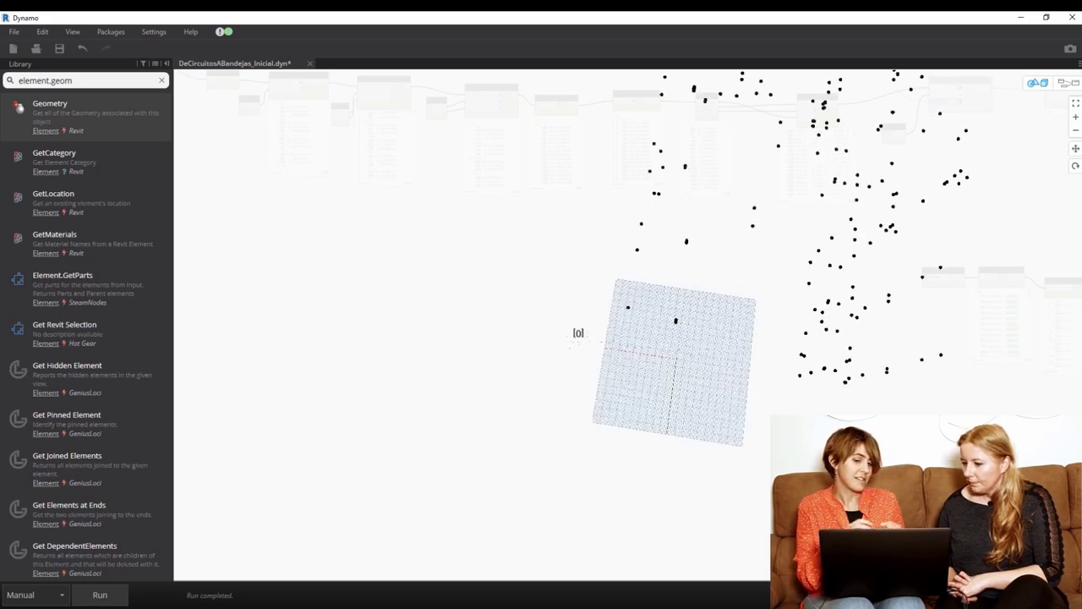
scroll(630, 324, up, 2)
scroll(630, 325, up, 2)
scroll(634, 323, up, 2)
scroll(634, 323, up, 1)
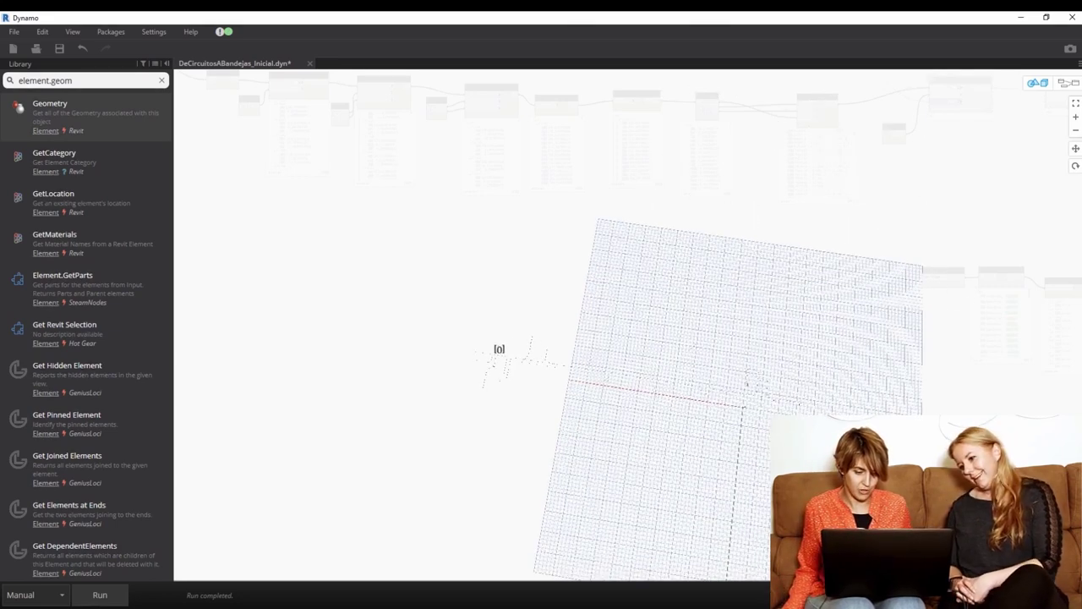
key(ctrl+b)
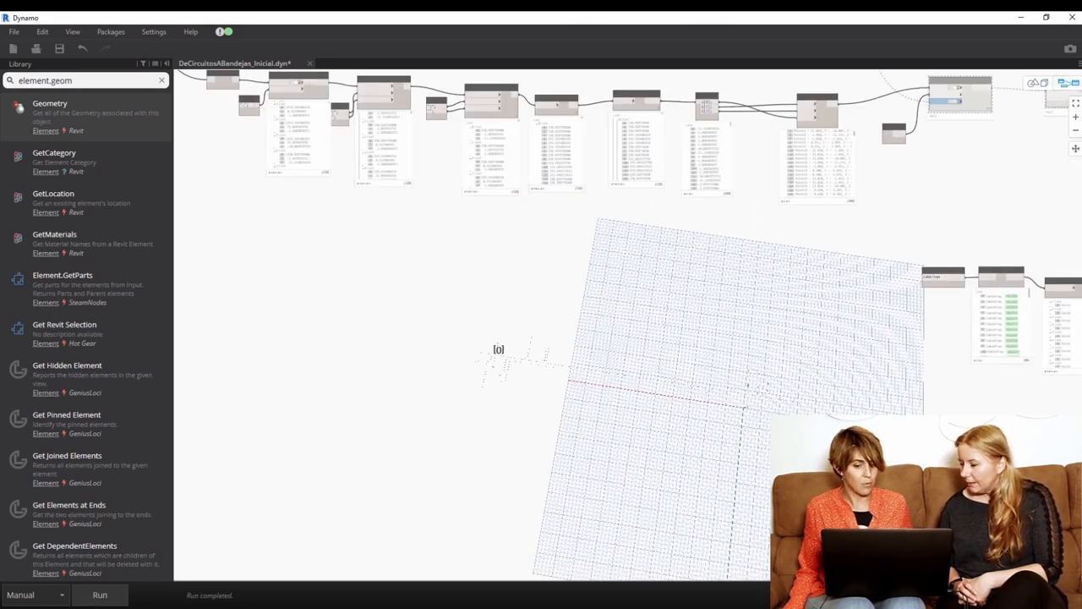
- Check the Flatten node, then zoom the 3D preview to fit all geometry
scroll(626, 212, up, 2)
scroll(626, 212, up, 2)
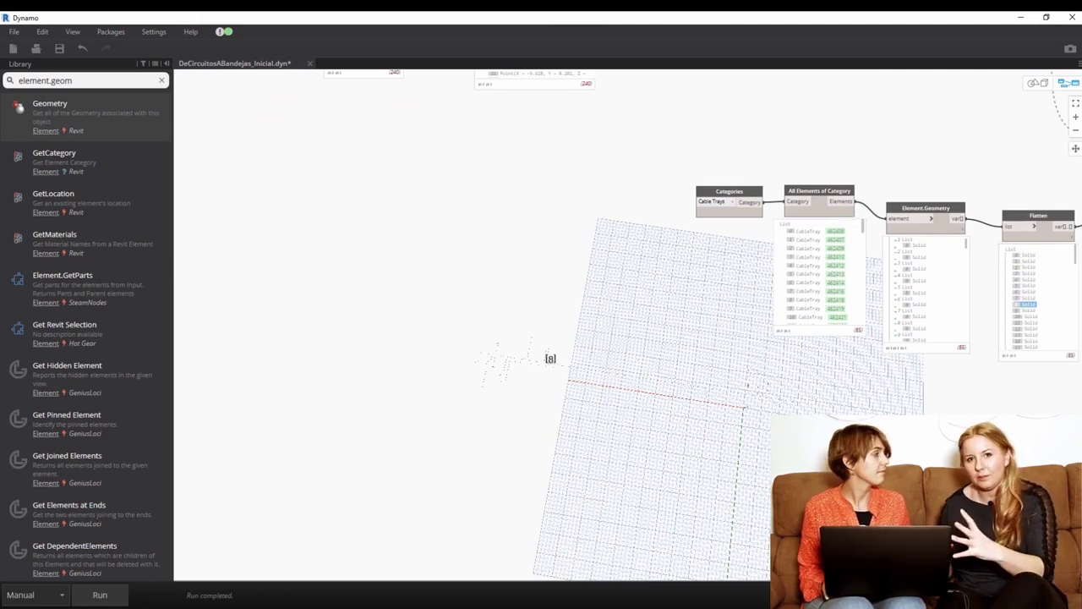
key(ctrl+b)
click(1076, 103)
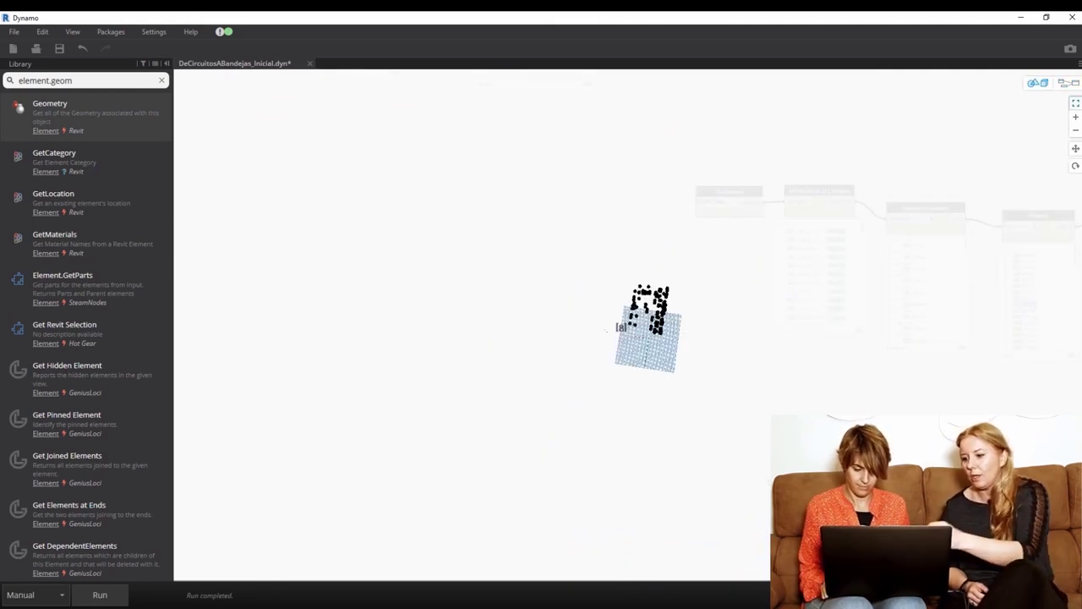